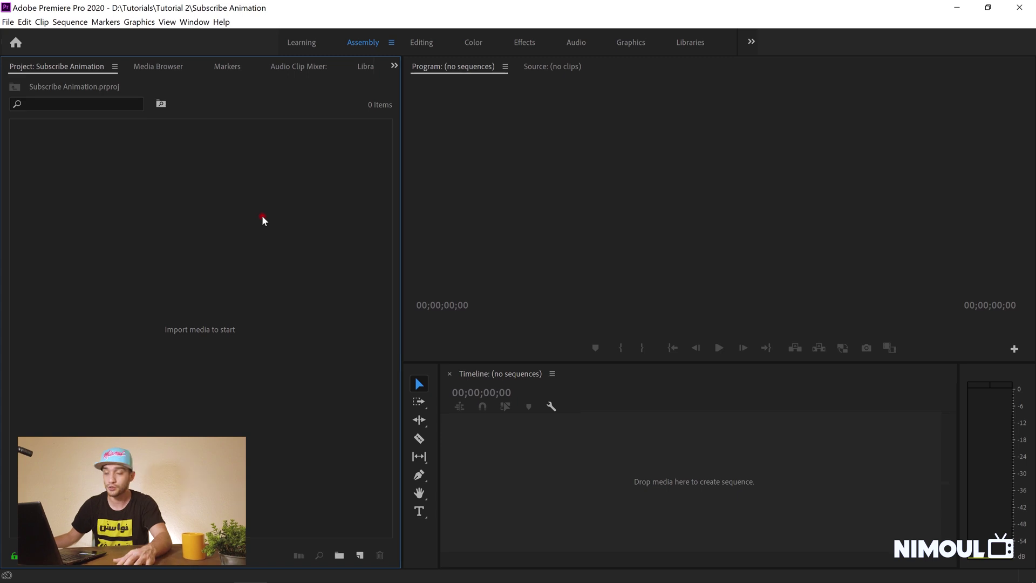
Import the Raw Footage video from the Tutorial 2 folder into the project
right_click(206, 186)
left_click(246, 258)
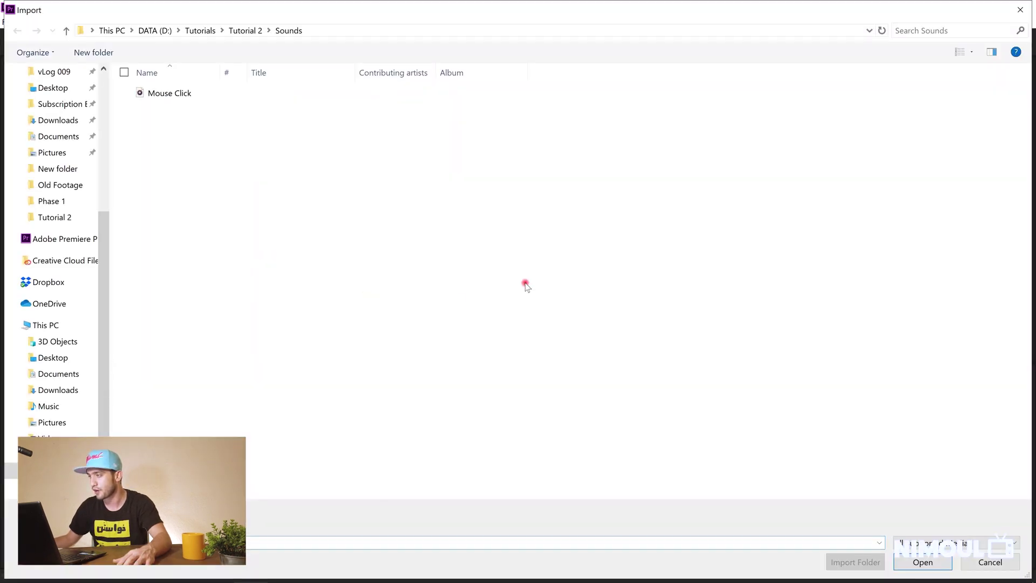
left_click(245, 30)
left_click(666, 108)
left_click(856, 562)
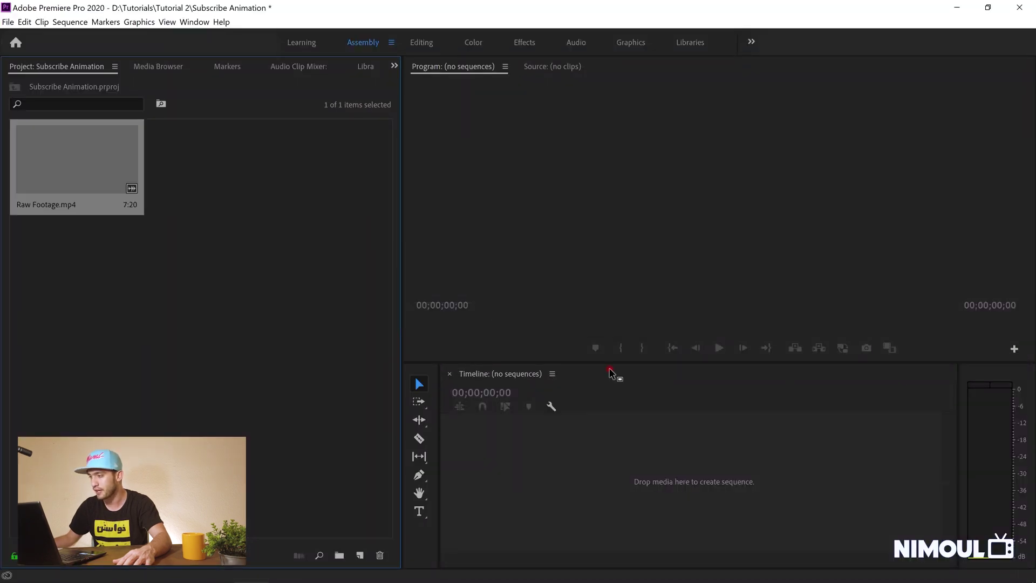
Create a sequence from Raw Footage.mp4 in the timeline and play it back
left_click(672, 348)
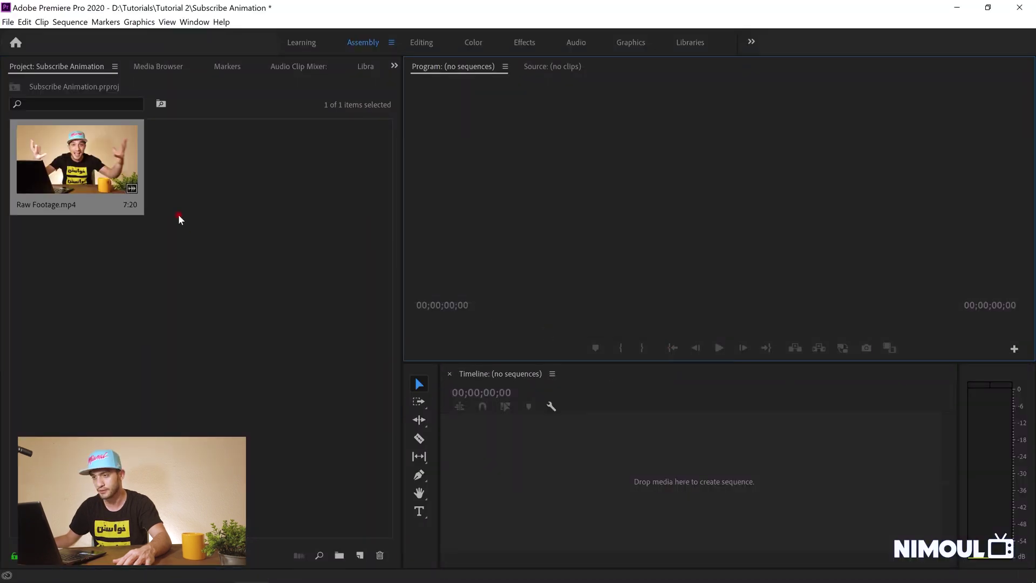
left_click_drag(115, 173, 480, 482)
left_click(717, 348)
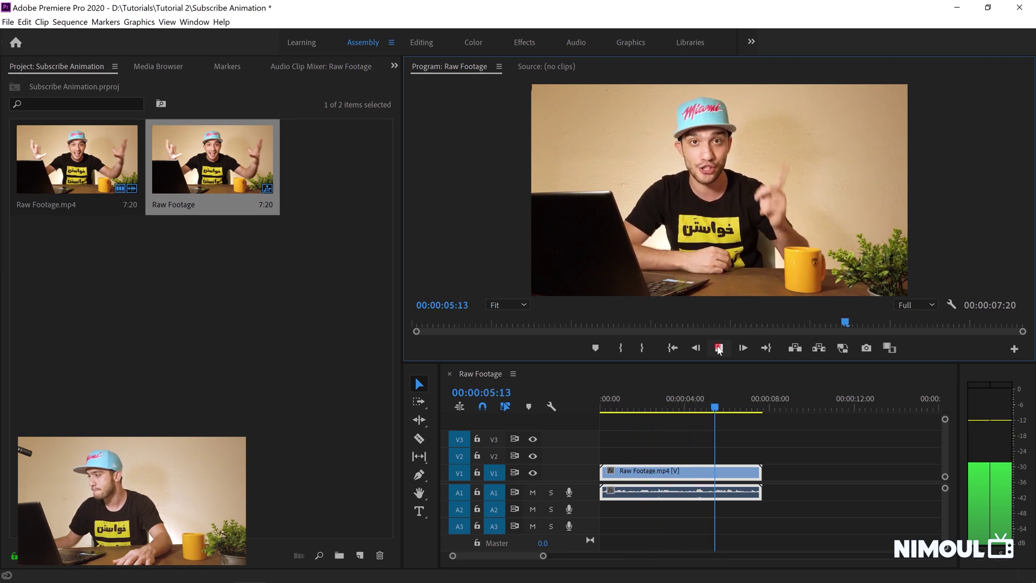
left_click(719, 348)
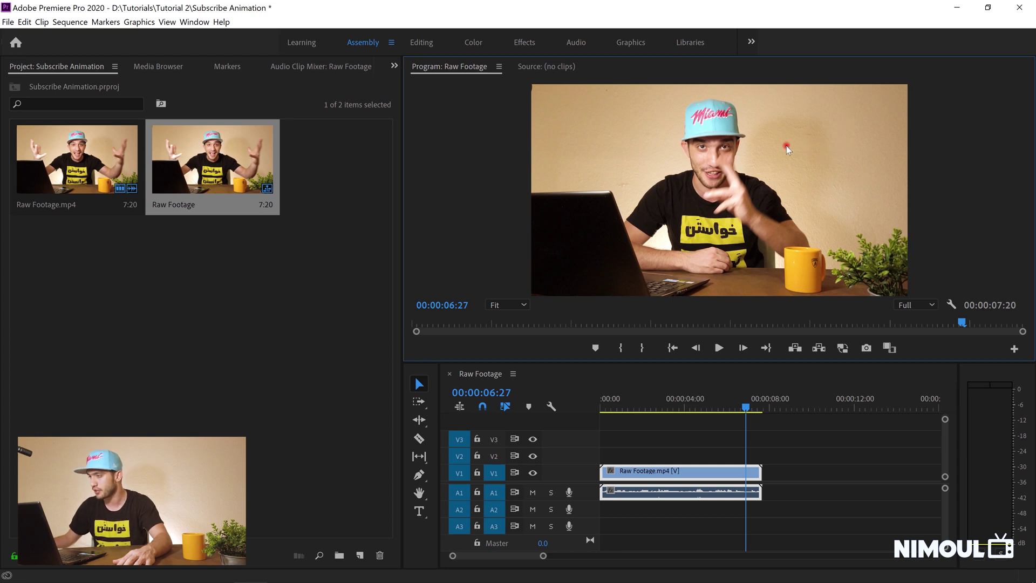
Import all seven images from the PNGs folder, from Bell to Sub_red, into the project
right_click(190, 248)
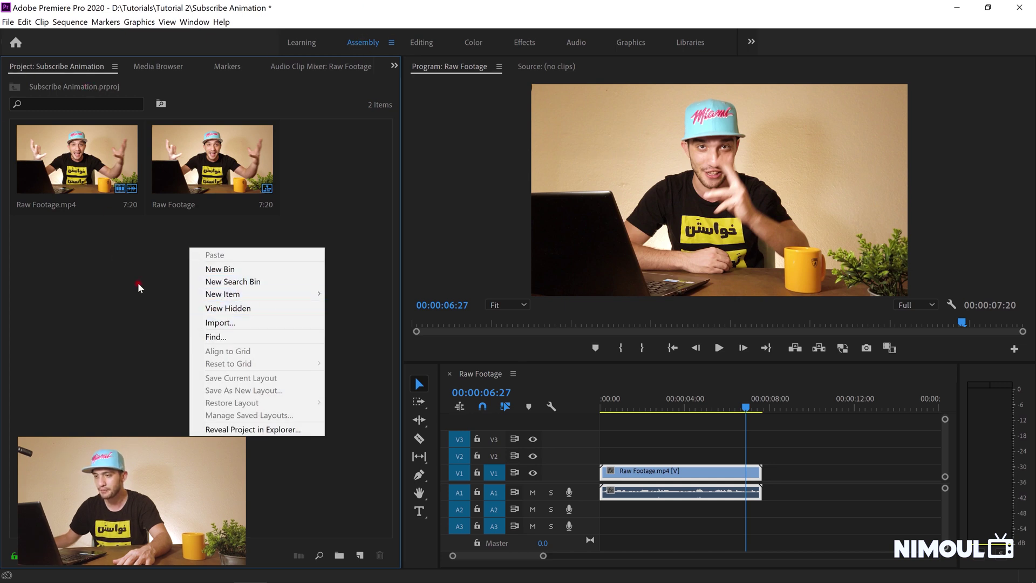
left_click(227, 322)
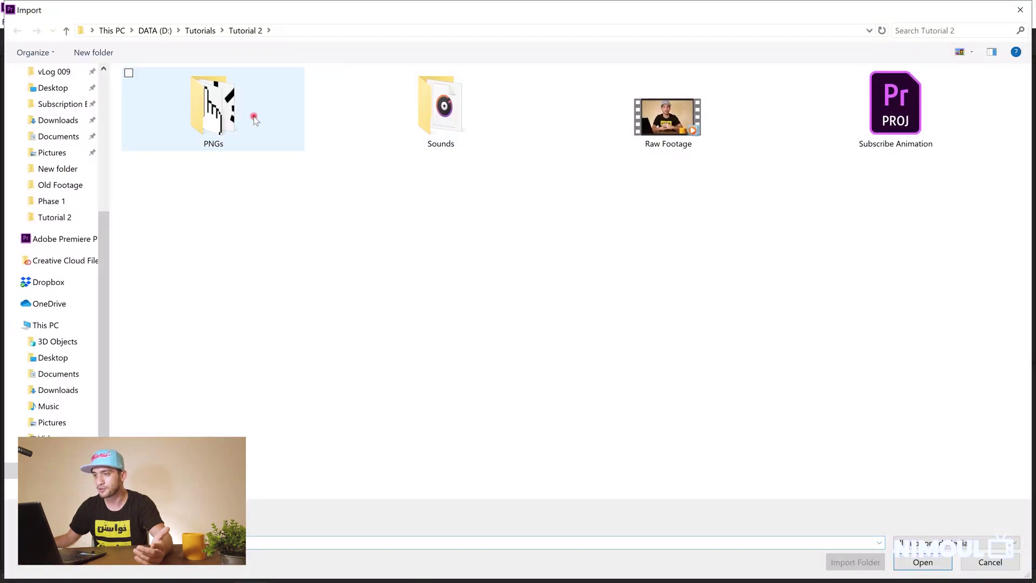
left_click(251, 118)
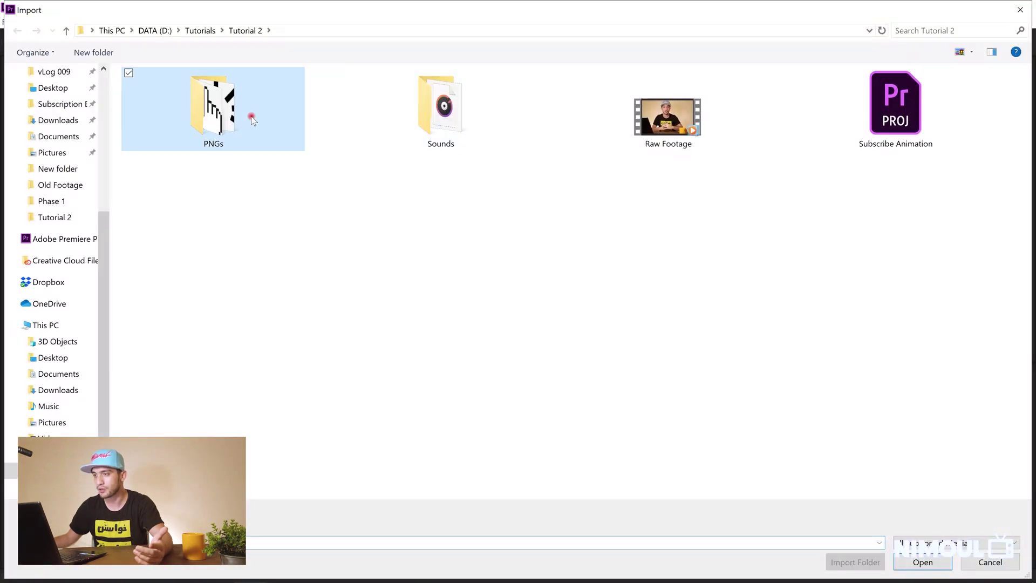
double_click(252, 118)
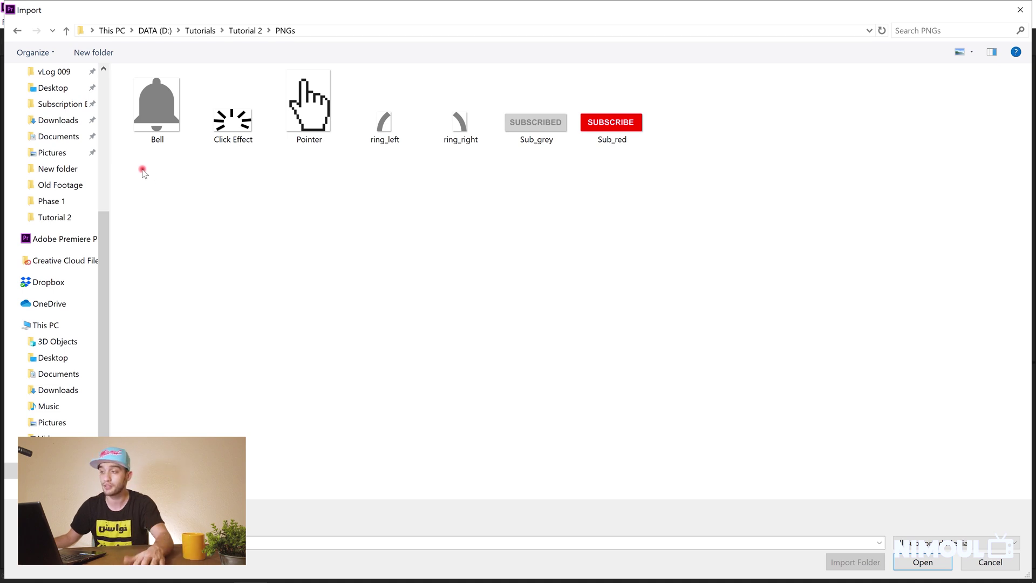
left_click_drag(143, 172, 720, 113)
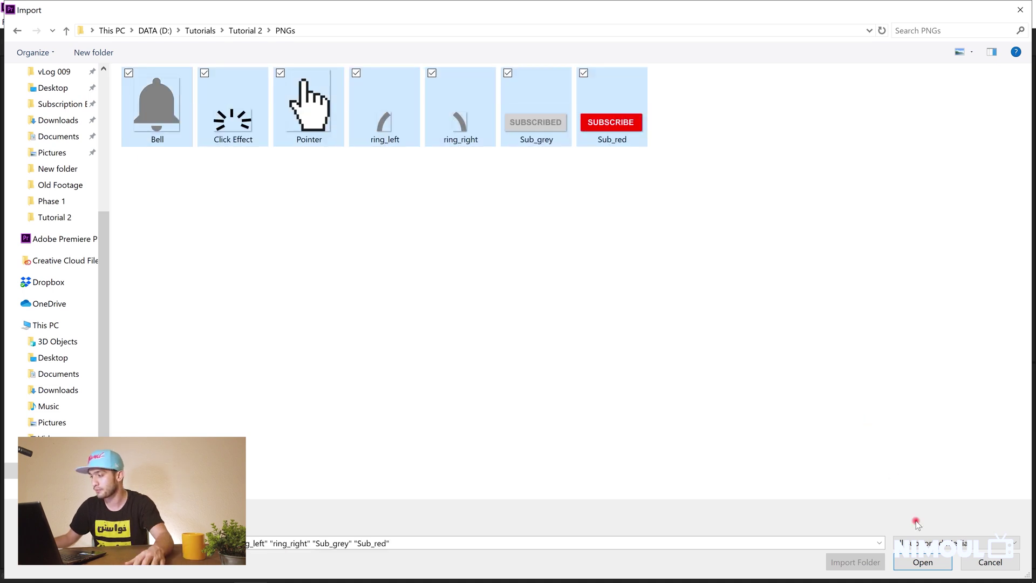
left_click(917, 564)
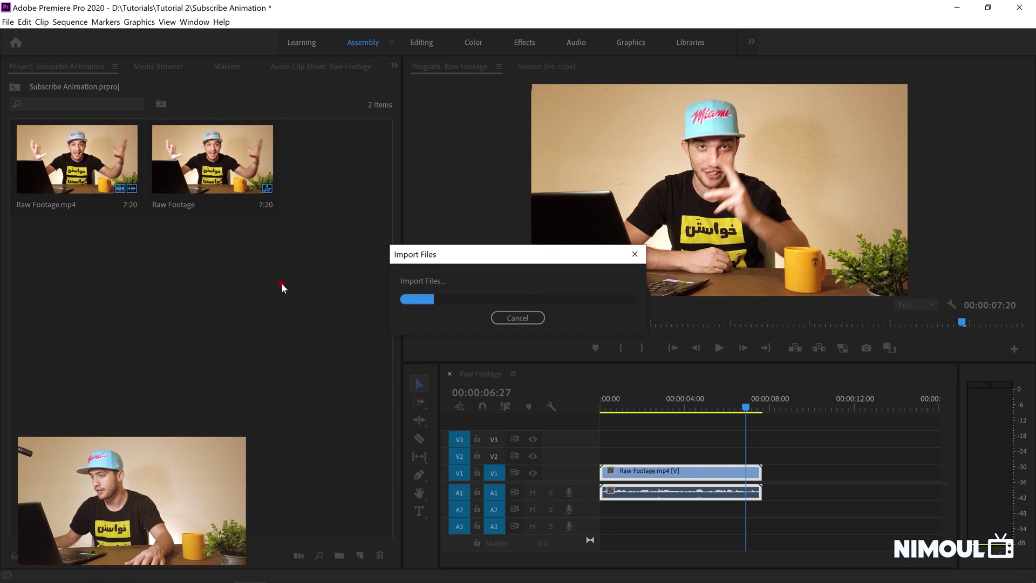
left_click(253, 424)
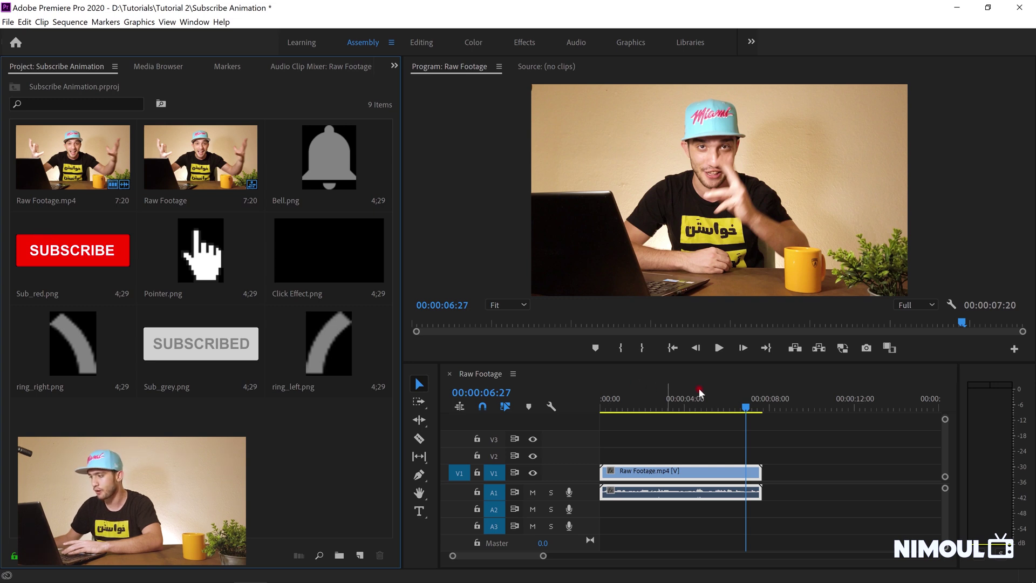
Place Sub_red.png on track V2 starting at 00:00:04:17 and shorten it to less than one second
left_click(697, 404)
mouse_move(697, 402)
left_mouse_down()
mouse_move(683, 405)
mouse_move(697, 404)
left_mouse_up()
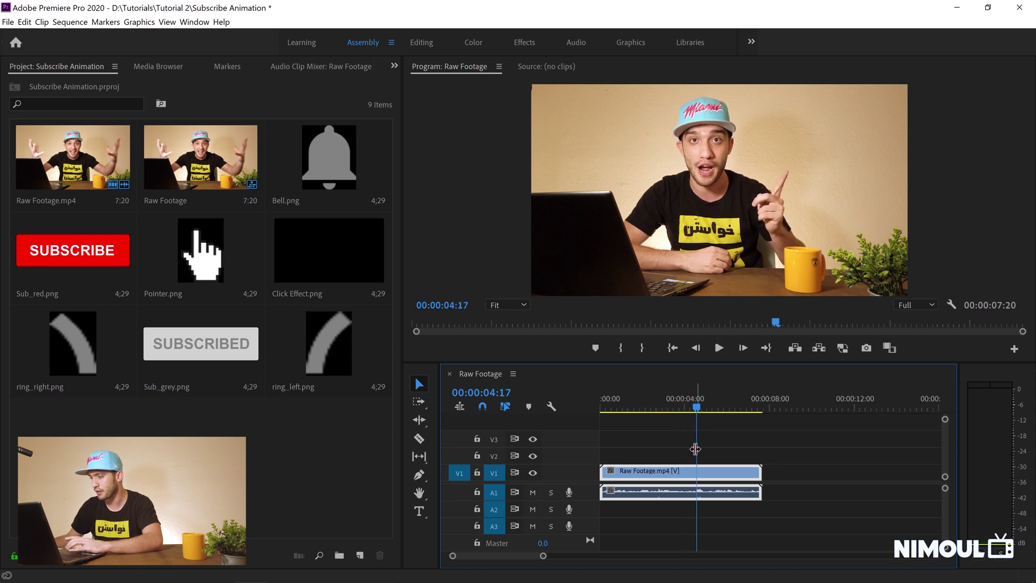
left_click_drag(65, 250, 697, 455)
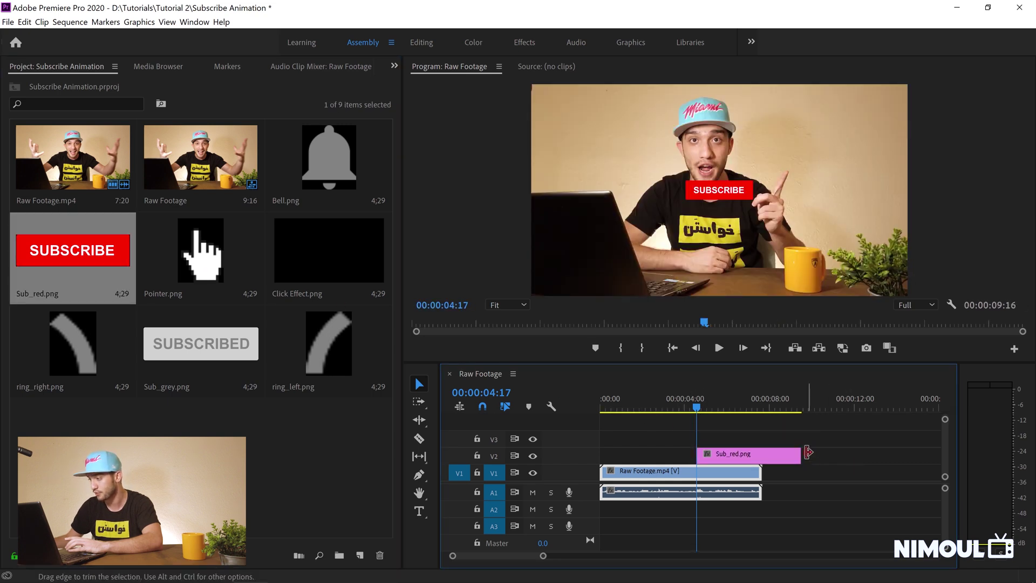
left_click_drag(798, 453, 710, 454)
Play back the section around the Sub_red.png clip and save the project
left_click(682, 404)
key("space")
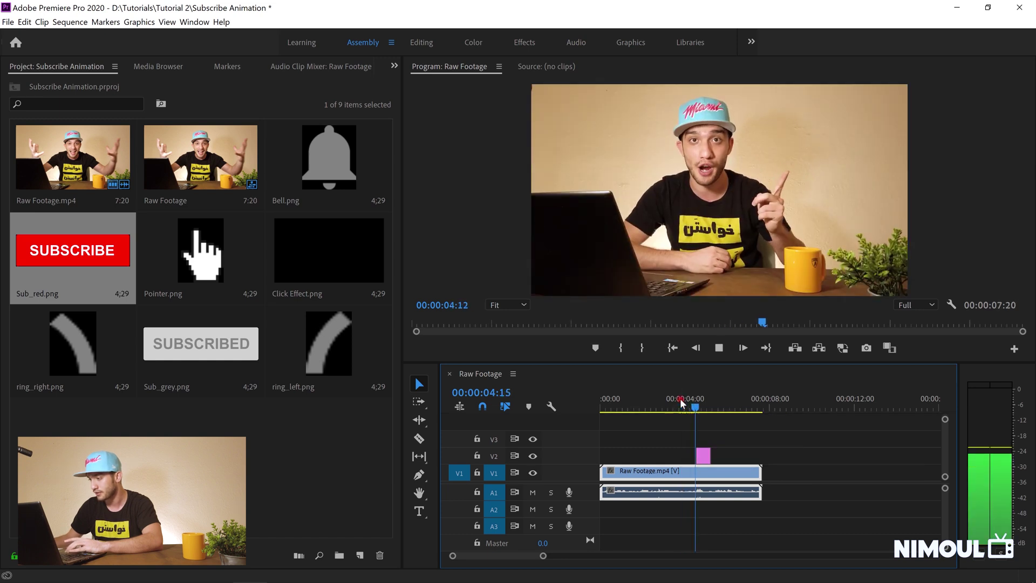
key("ctrl+s")
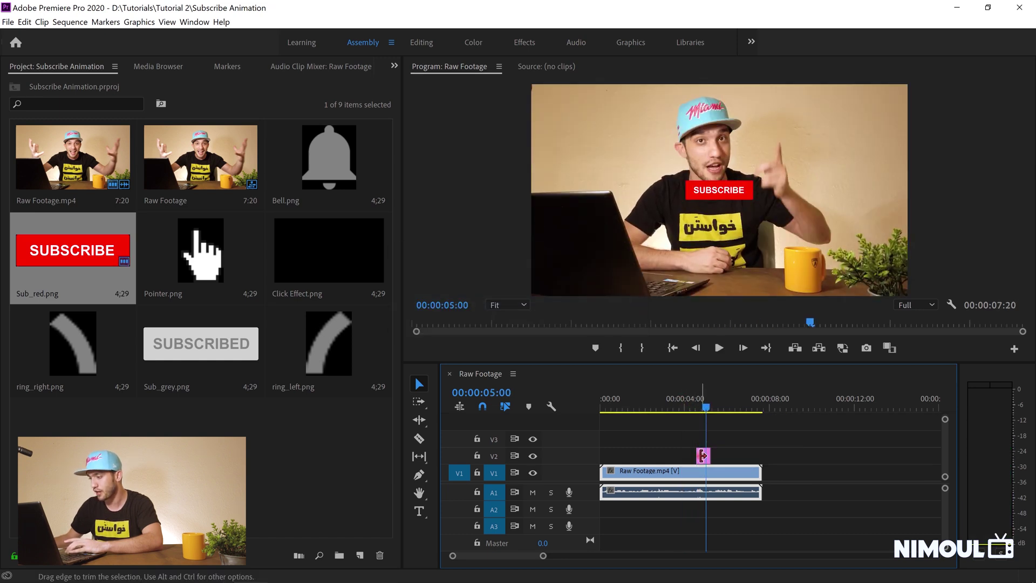
Adjust the Sub_red.png clip to run from about 00:00:03:28 to 00:00:05:00 and check its timing in playback
left_click_drag(706, 458, 684, 457)
left_click(670, 408)
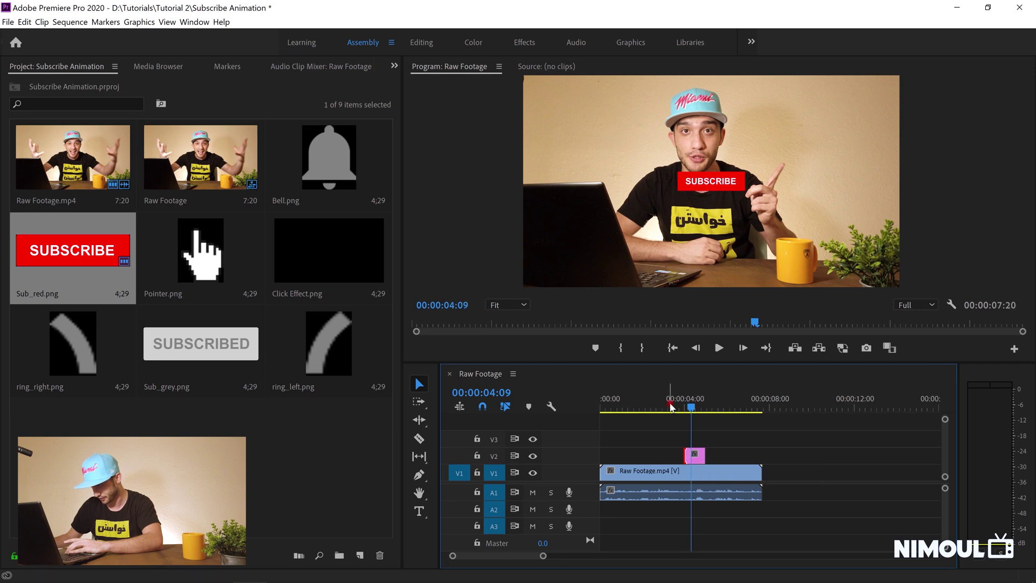
key("space")
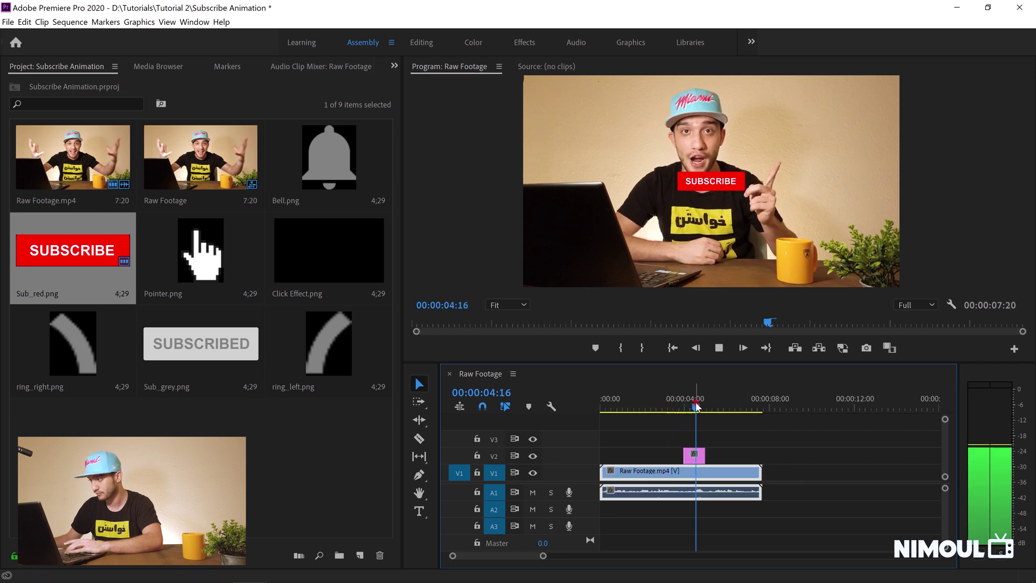
key("Up")
key("space")
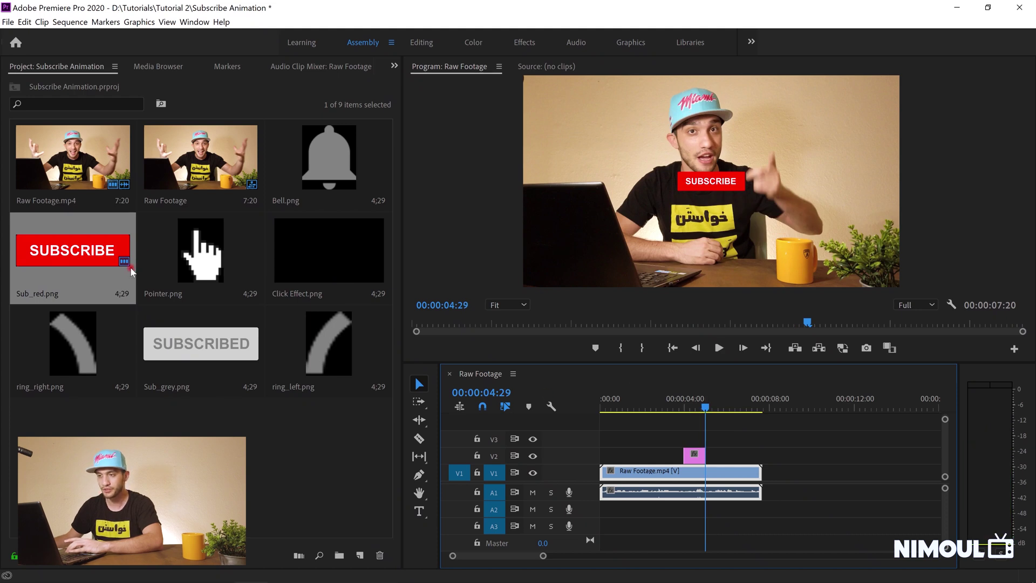
Place Sub_grey.png directly after Sub_red.png on V2, trimmed to the end of the raw footage, and review the playback
left_click_drag(180, 351, 709, 456)
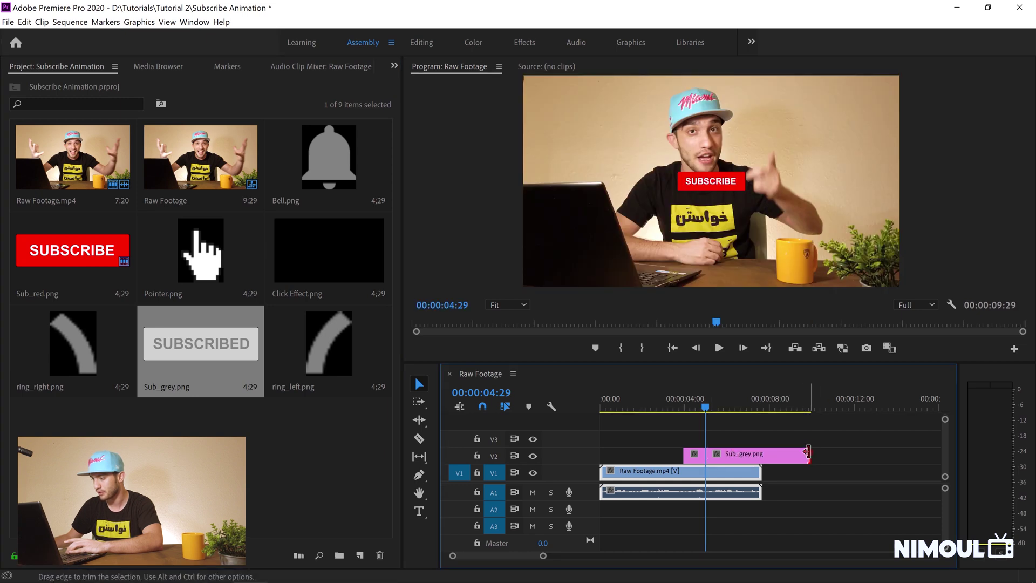
left_click_drag(807, 449, 762, 456)
left_click(686, 409)
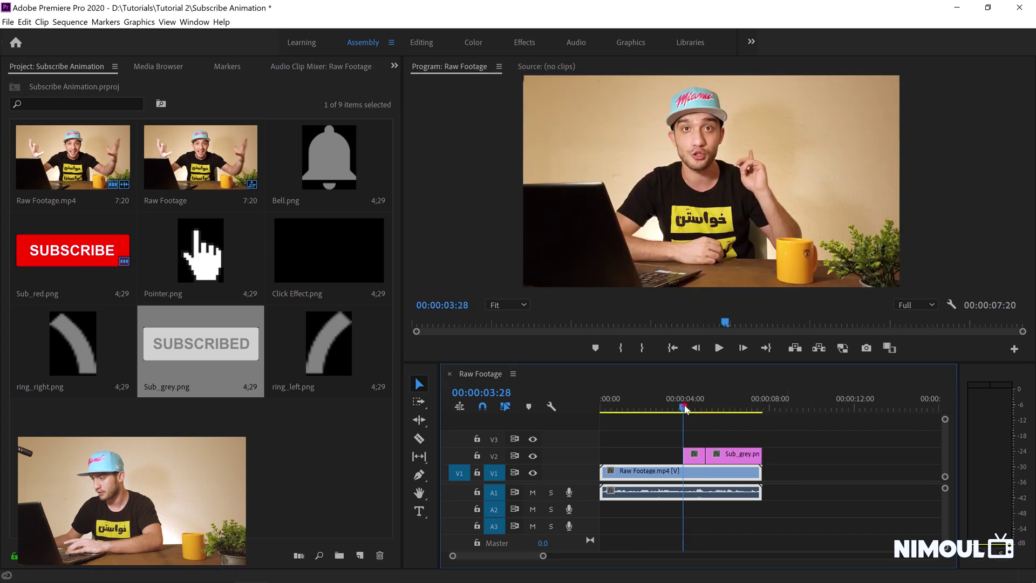
key("space")
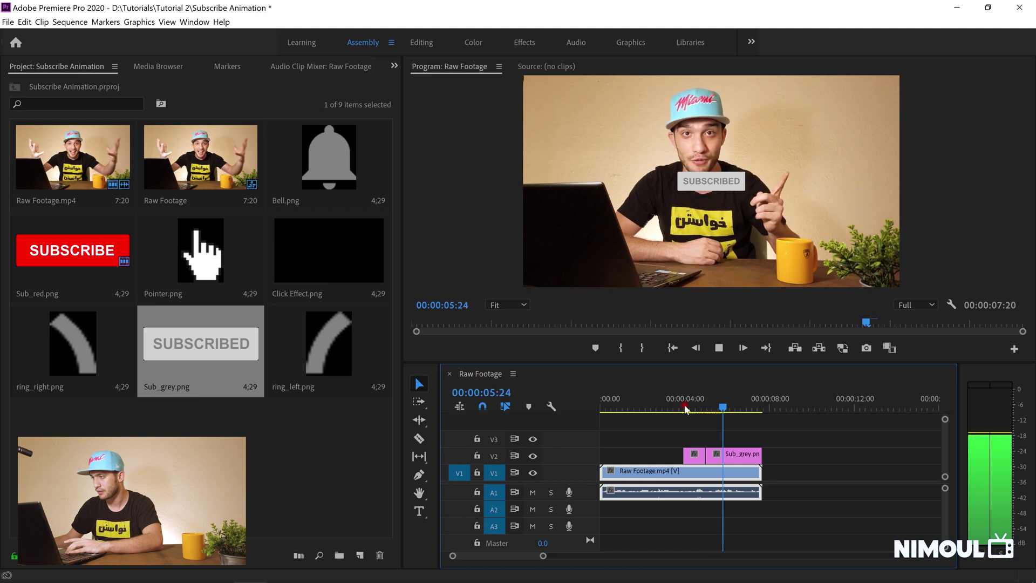
key("space")
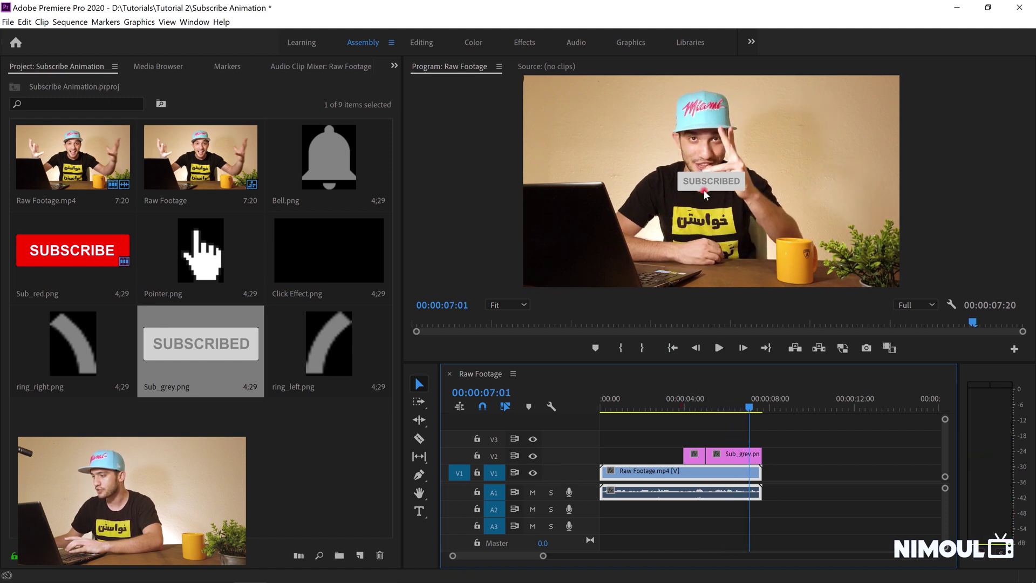
left_click(714, 409)
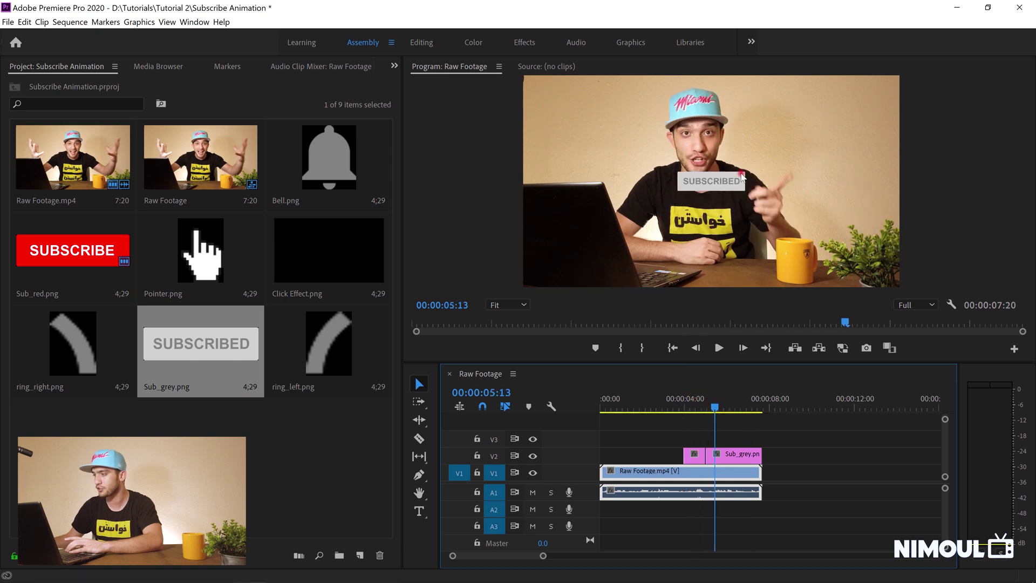
Switch to the Editing workspace and move the Sub_red.png graphic above the raised finger, to a position of about 2708.9, 547.2
left_click(695, 406)
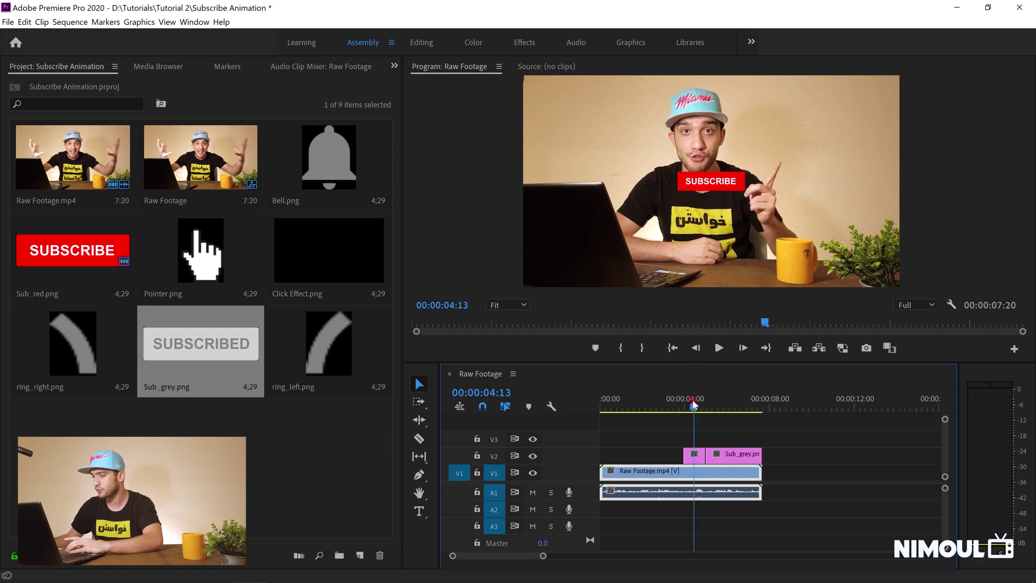
left_click(692, 459)
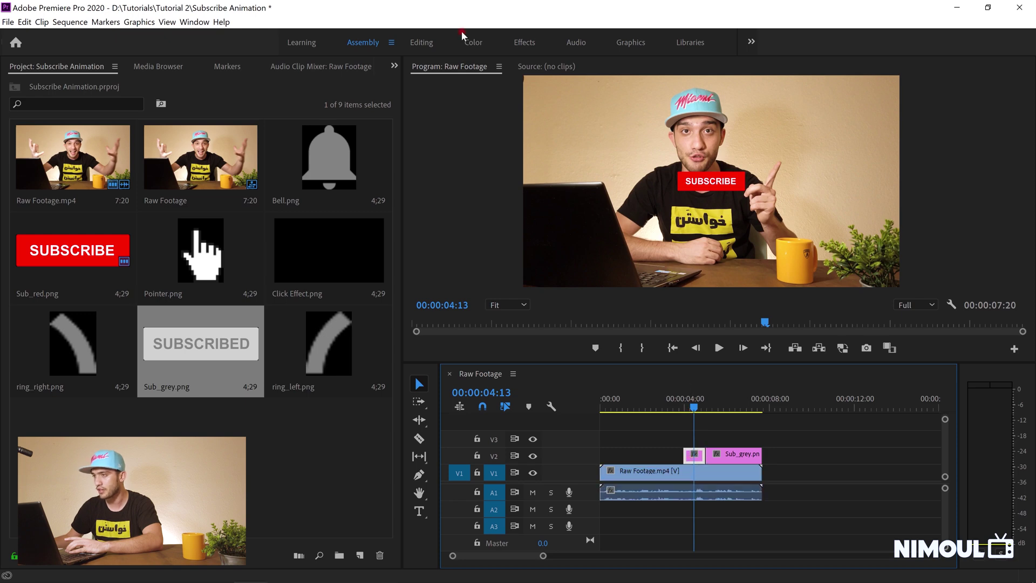
left_click(425, 42)
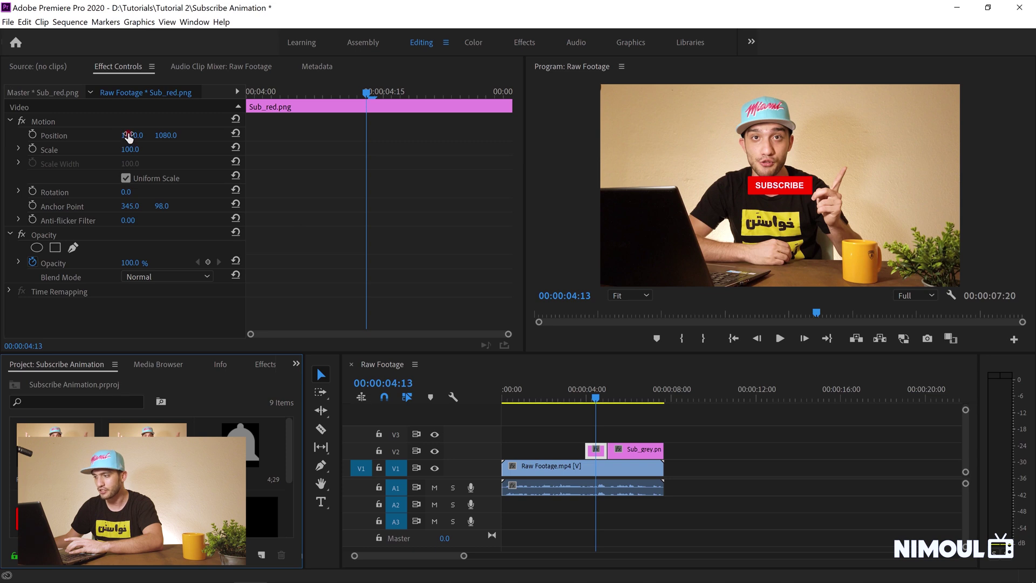
left_click(775, 187)
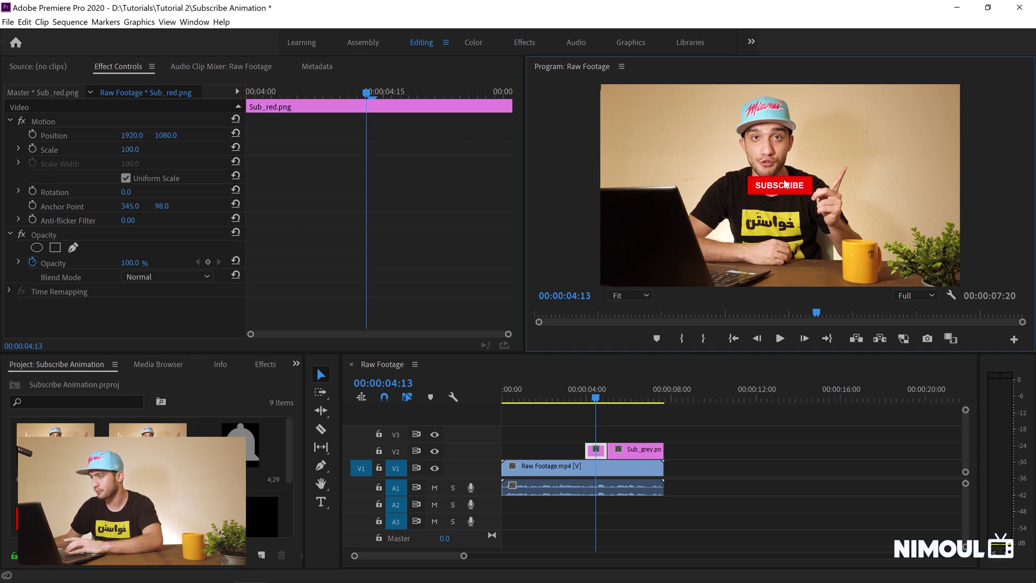
left_click(784, 186)
left_click_drag(777, 187, 855, 137)
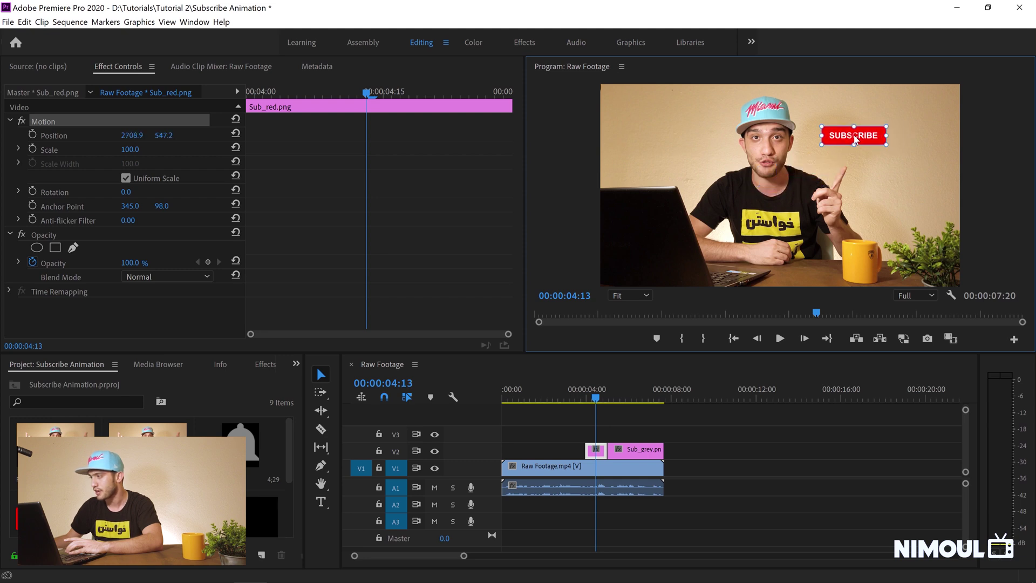
Copy the repositioned Sub_red.png clip on V2 and save the project
left_click(626, 414)
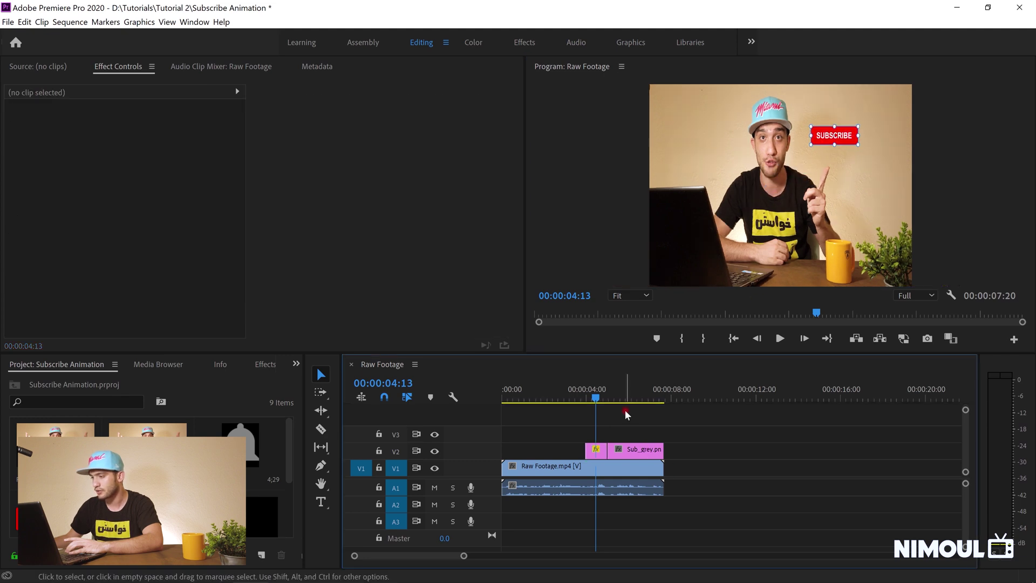
left_click(631, 453)
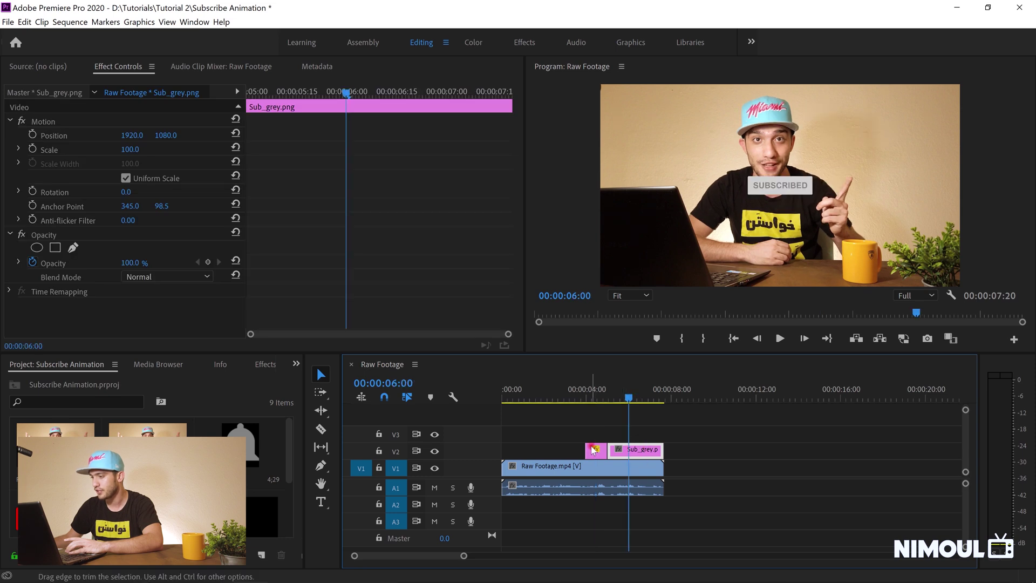
left_click(599, 467)
left_click(439, 566)
scroll(442, 566, "up", 4)
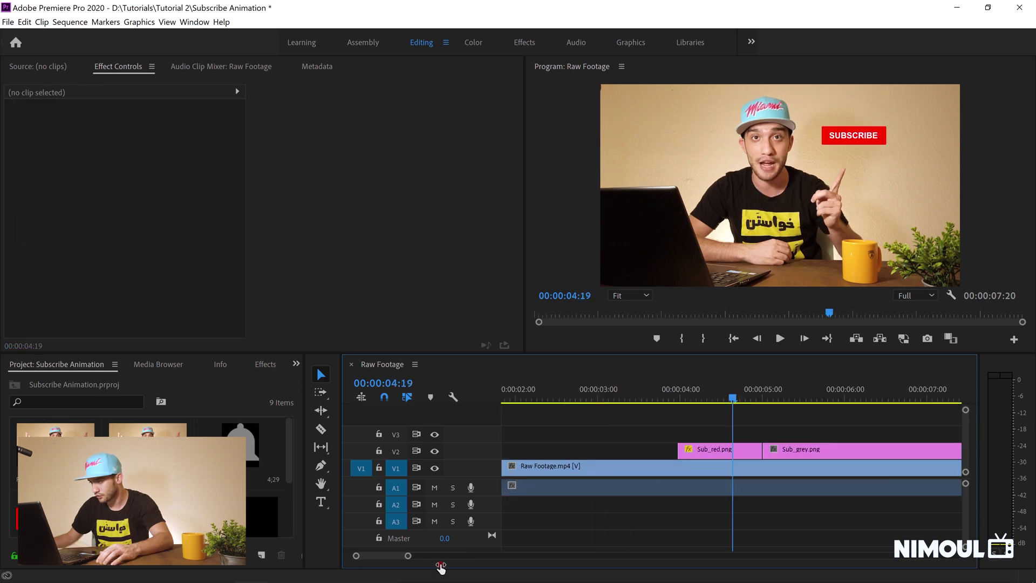
right_click(713, 449)
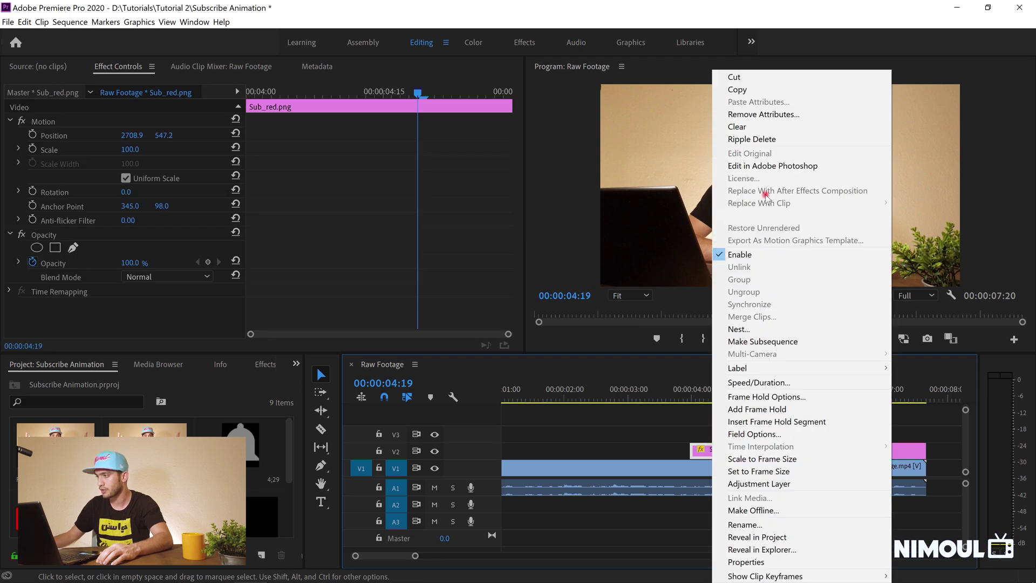
left_click(799, 87)
key("ctrl+s")
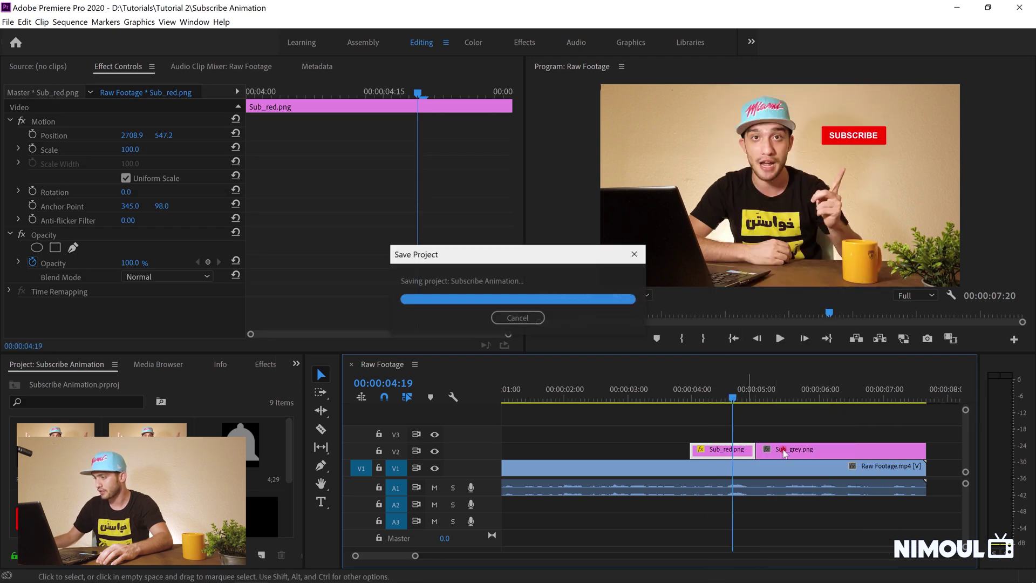
Paste only the copied Motion attributes onto the Sub_grey.png clip and review both subscribe graphics in playback
left_click(797, 452)
left_click(802, 394)
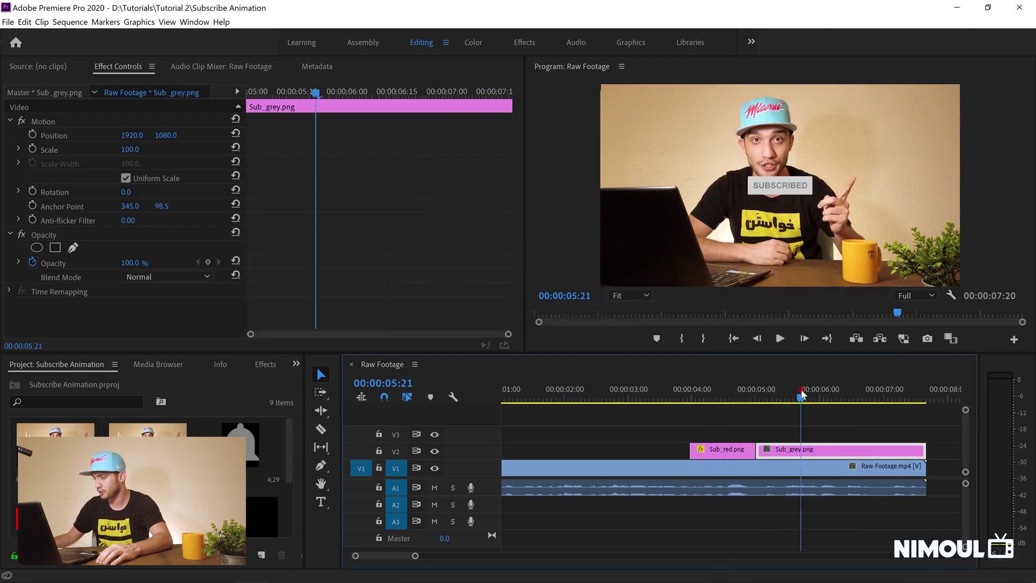
right_click(793, 453)
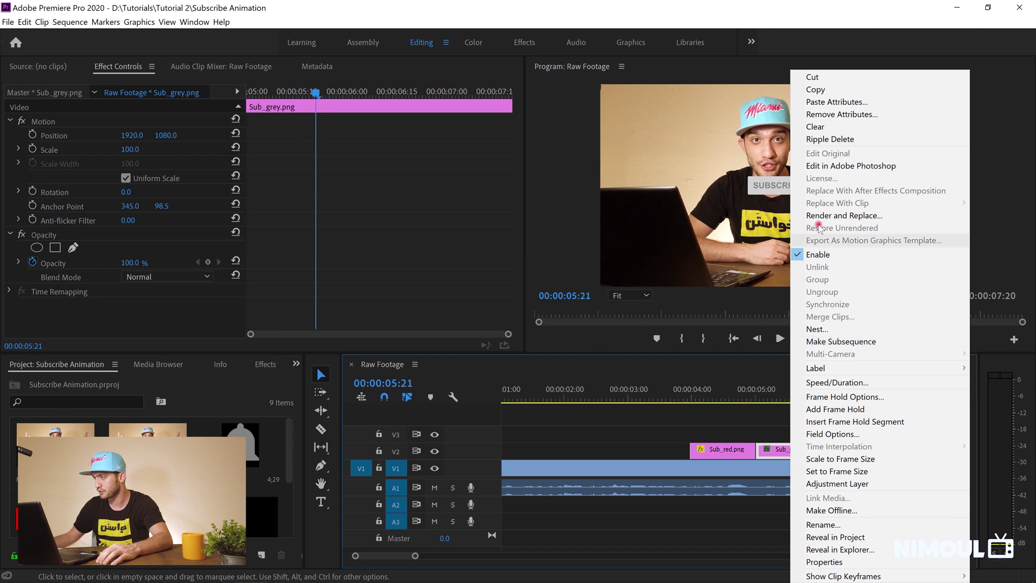
left_click(852, 103)
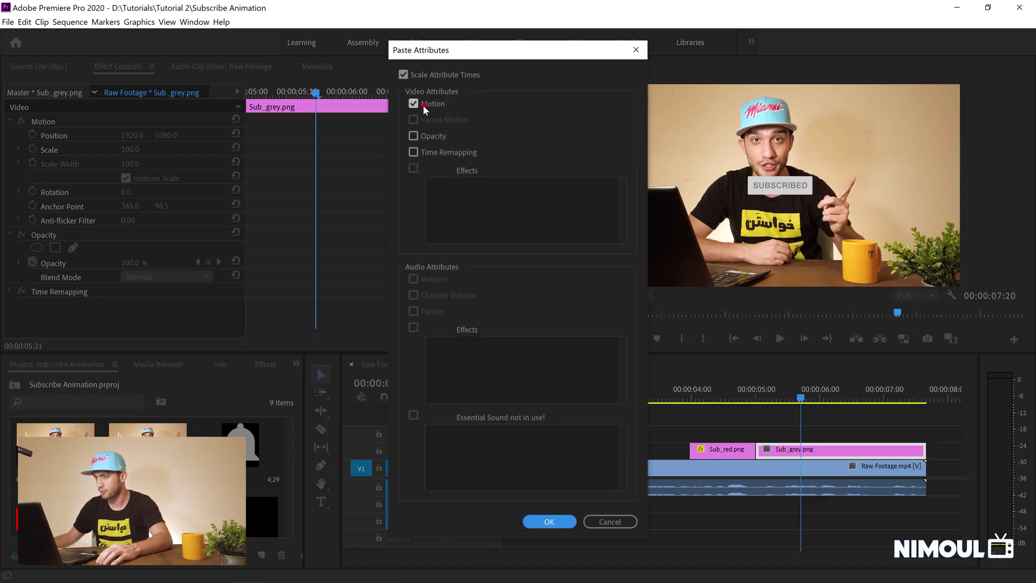
left_click(549, 521)
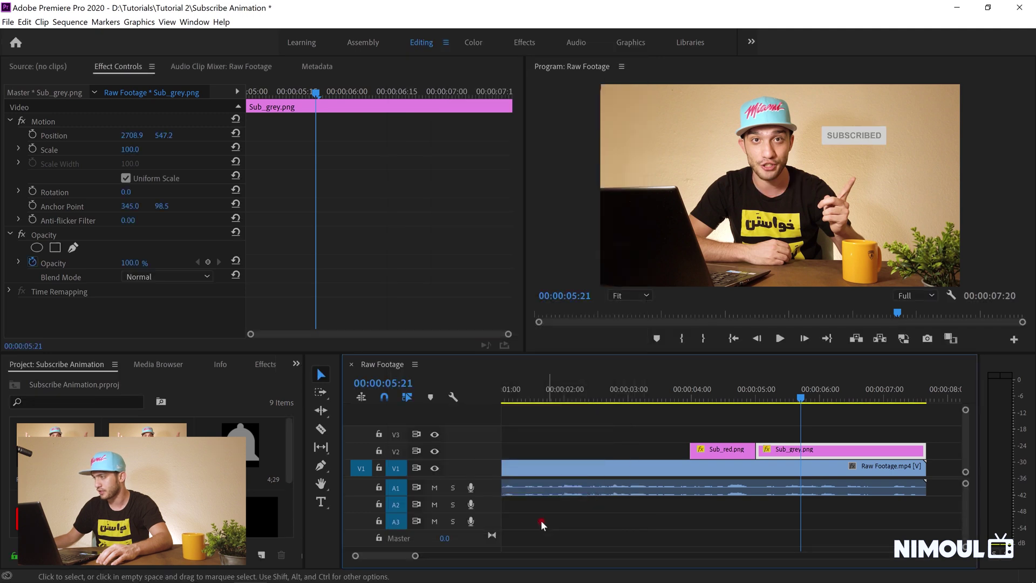
left_click(721, 393)
left_click(685, 383)
key("space")
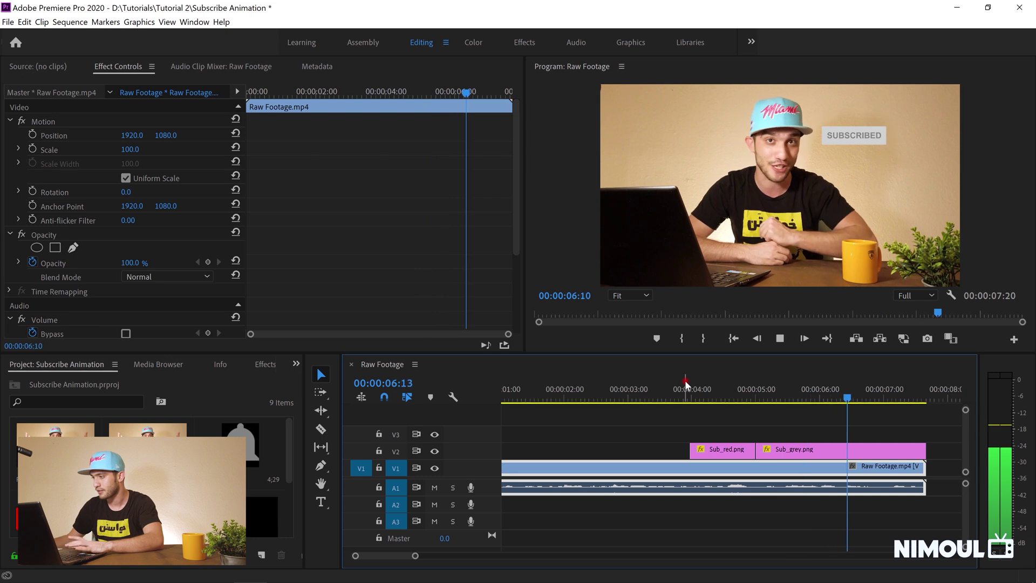
key("space")
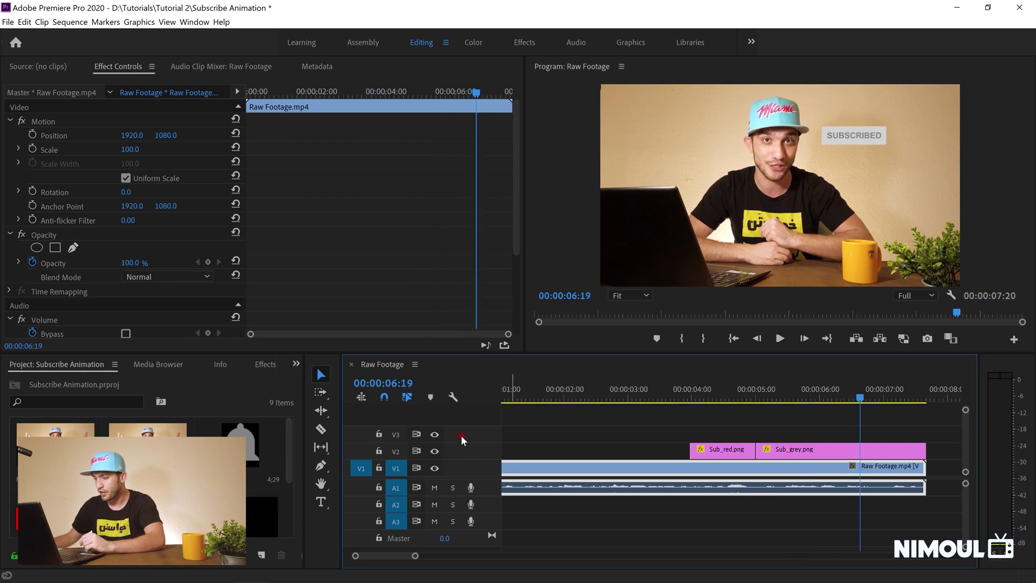
Add three video tracks, move the Sub_red.png and Sub_grey.png clips together up to V4, and give the timeline more height
right_click(477, 434)
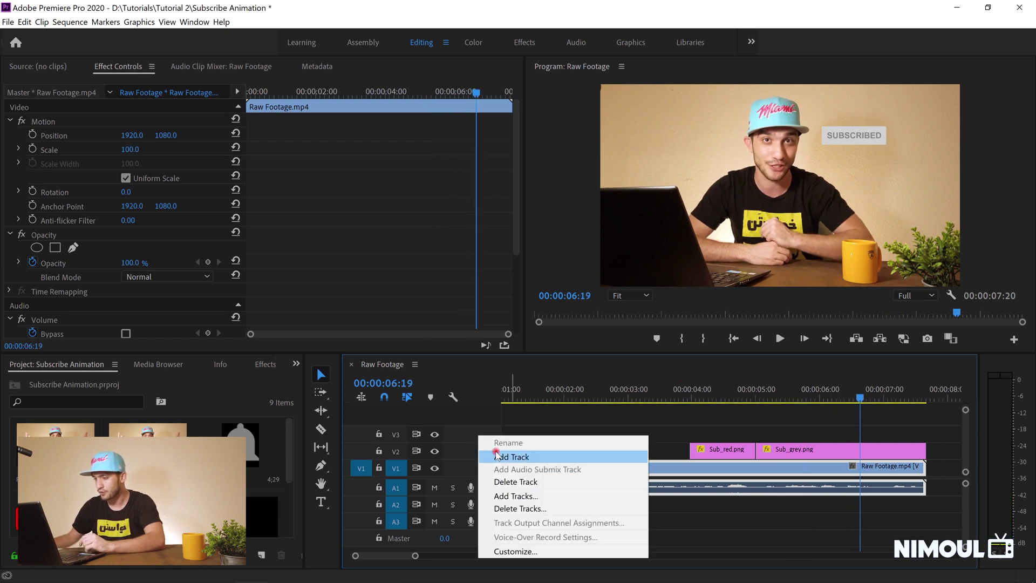
left_click(494, 455)
right_click(488, 423)
left_click(499, 439)
right_click(485, 421)
left_click(501, 438)
left_click_drag(784, 428, 712, 412)
left_click_drag(688, 352, 687, 272)
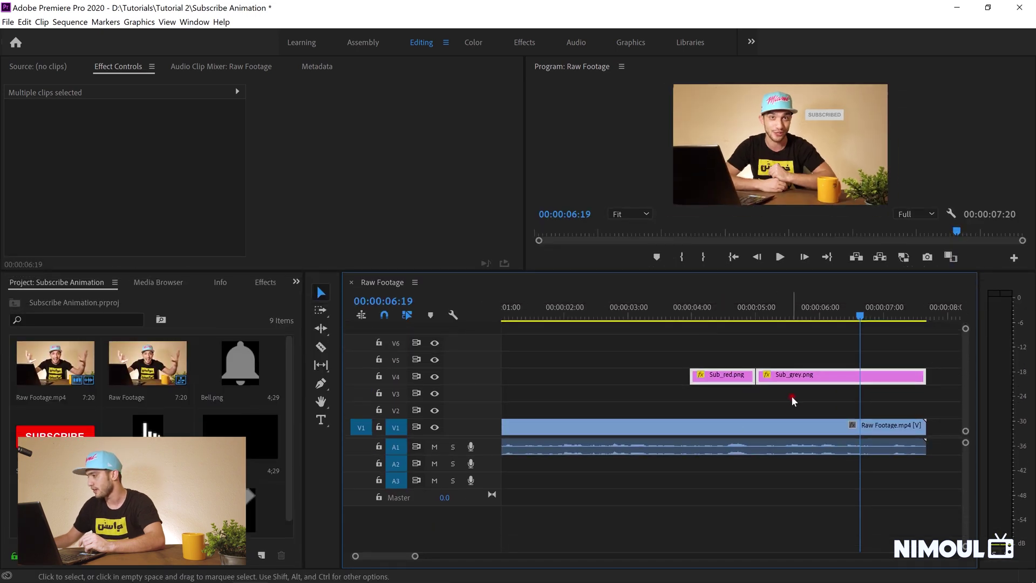
Place Bell.png on V3 from the start of Sub_red.png and trim its end to match the raw footage
left_click(763, 358)
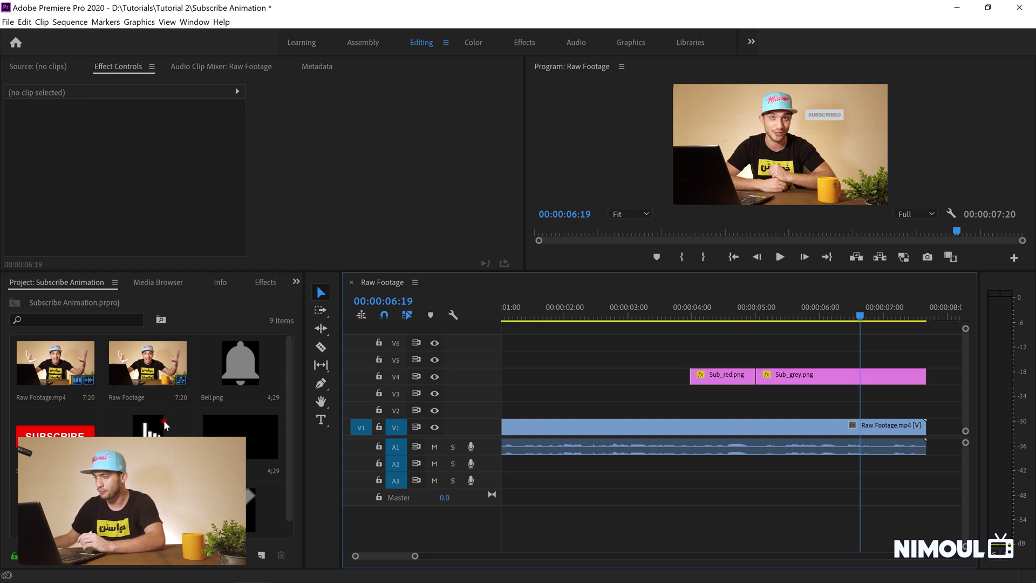
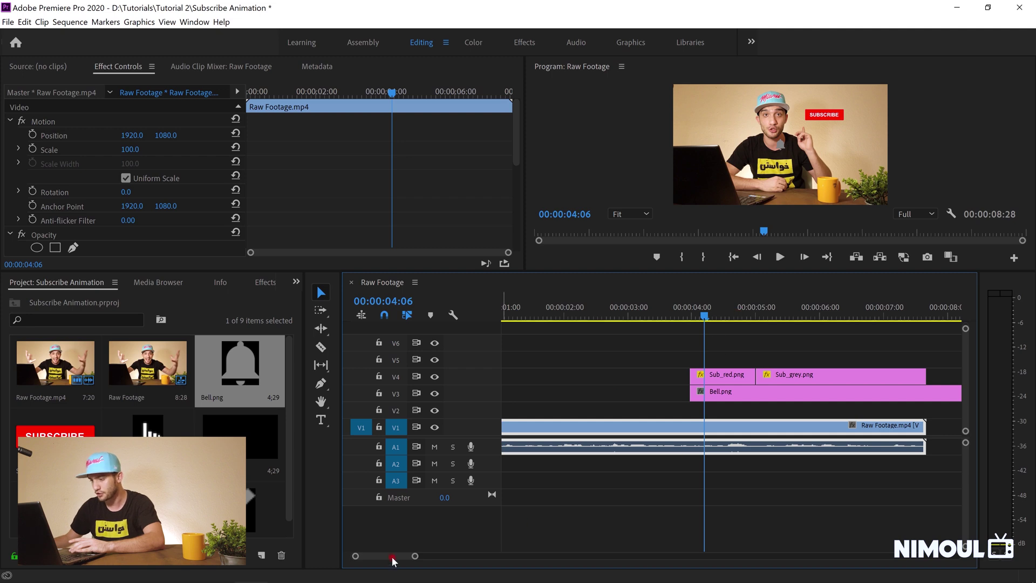
left_click_drag(414, 557, 427, 558)
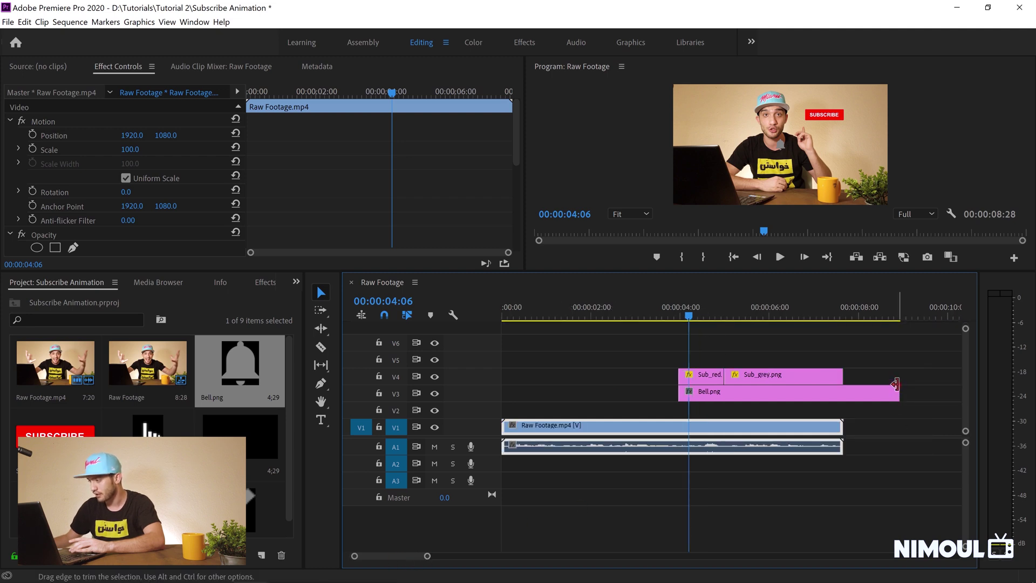
left_click_drag(896, 393, 843, 393)
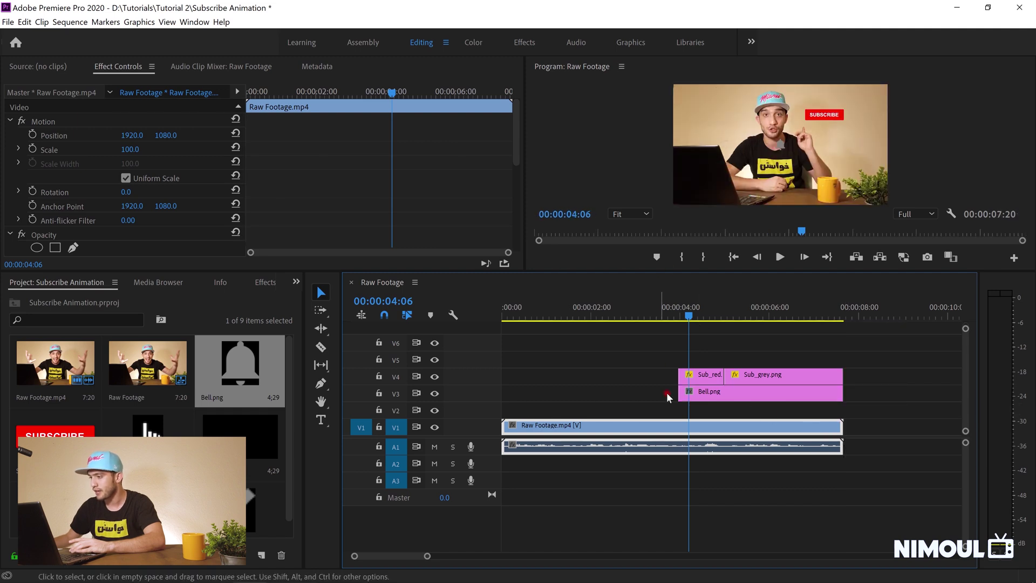
Start Position keyframing for Bell.png at 00:00:03:29 with a position of 2621.0, 549.0, behind the subscribe button, and save the project
left_click(702, 393)
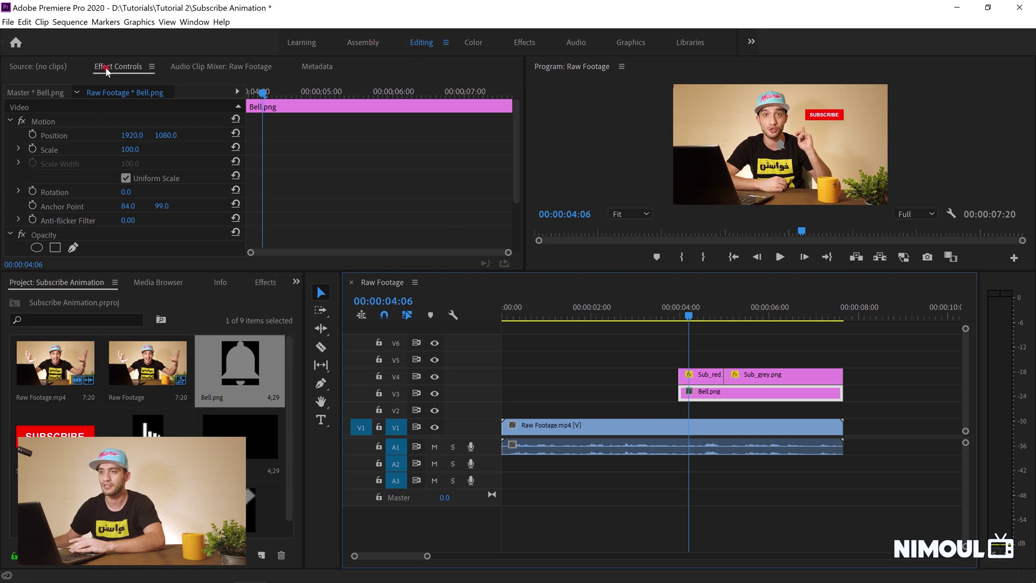
left_click_drag(262, 94, 221, 85)
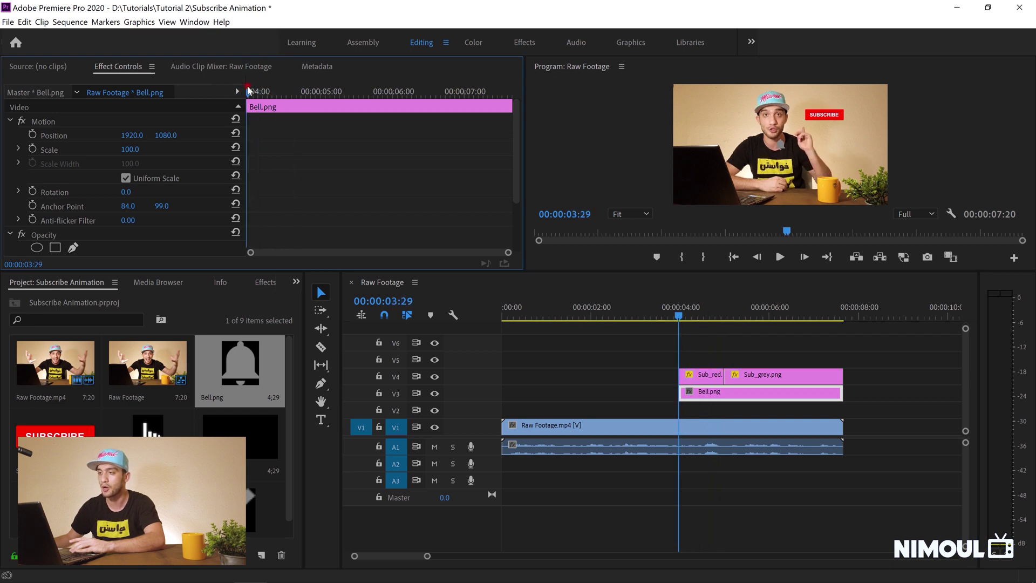
key("ctrl+s")
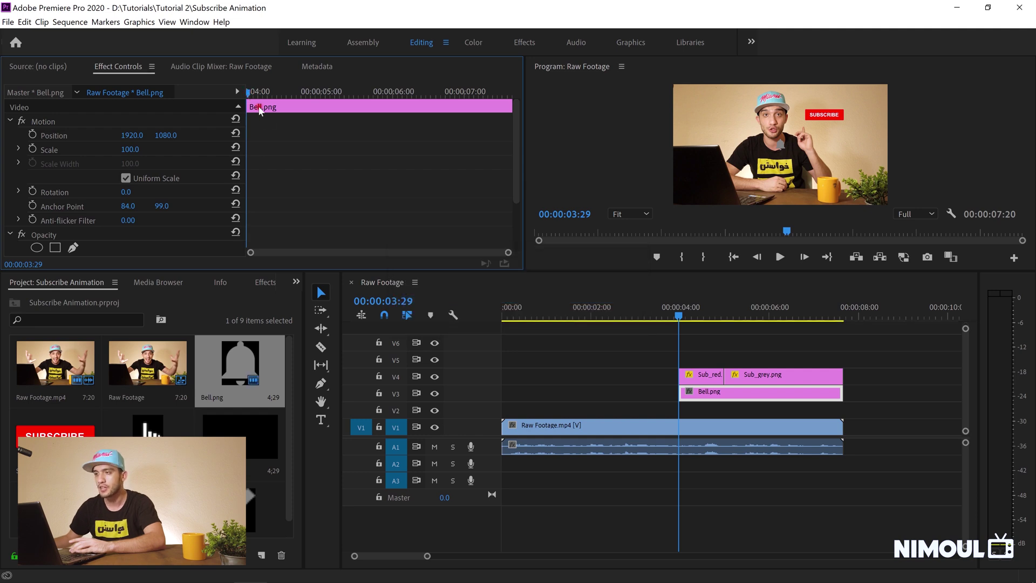
left_click(32, 135)
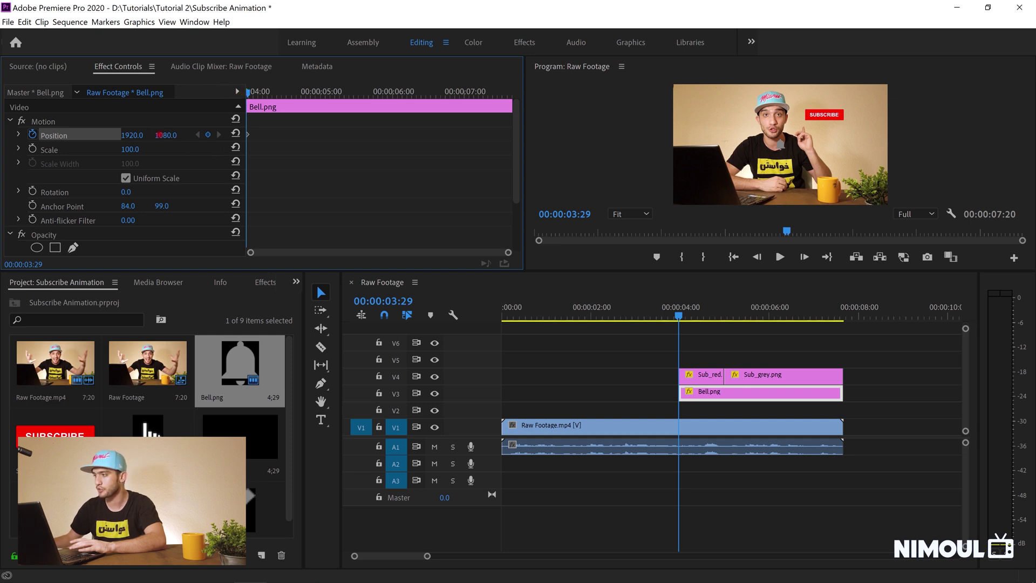
left_click_drag(208, 131, 146, 136)
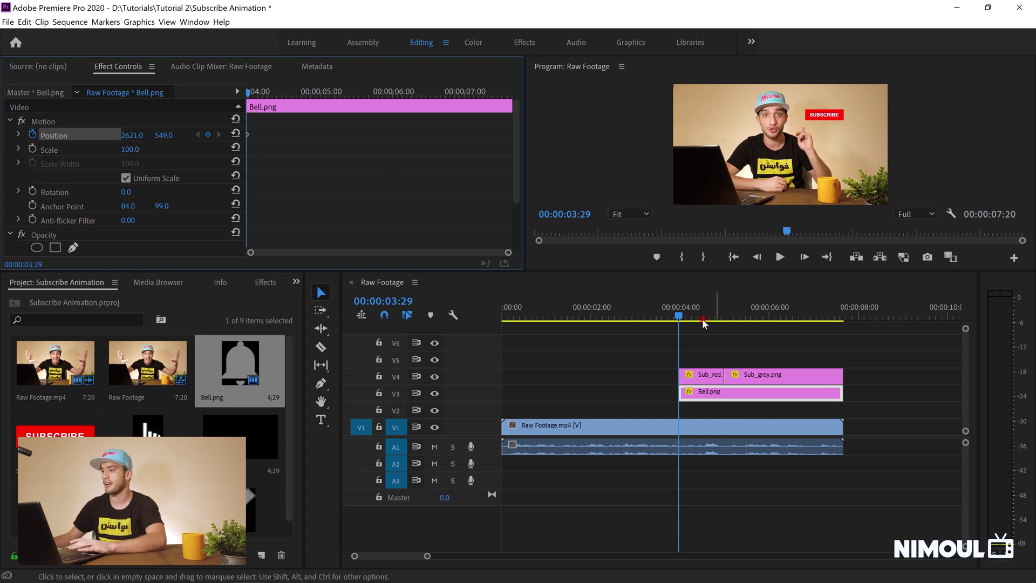
key("ctrl+s")
Copy Bell.png's first Position keyframe and paste it at 00:00:04:28
key("Left")
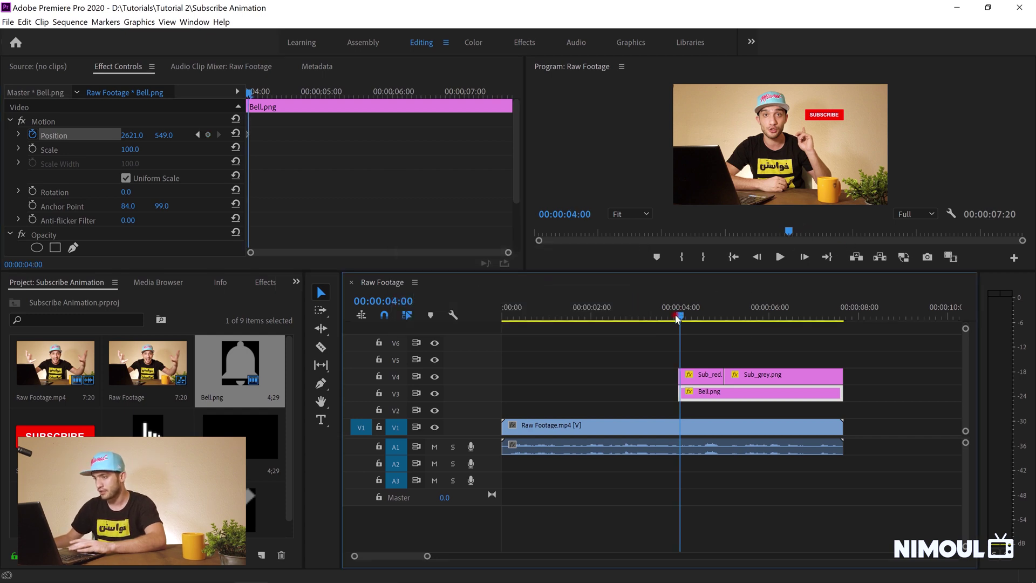
left_click_drag(679, 319, 723, 320)
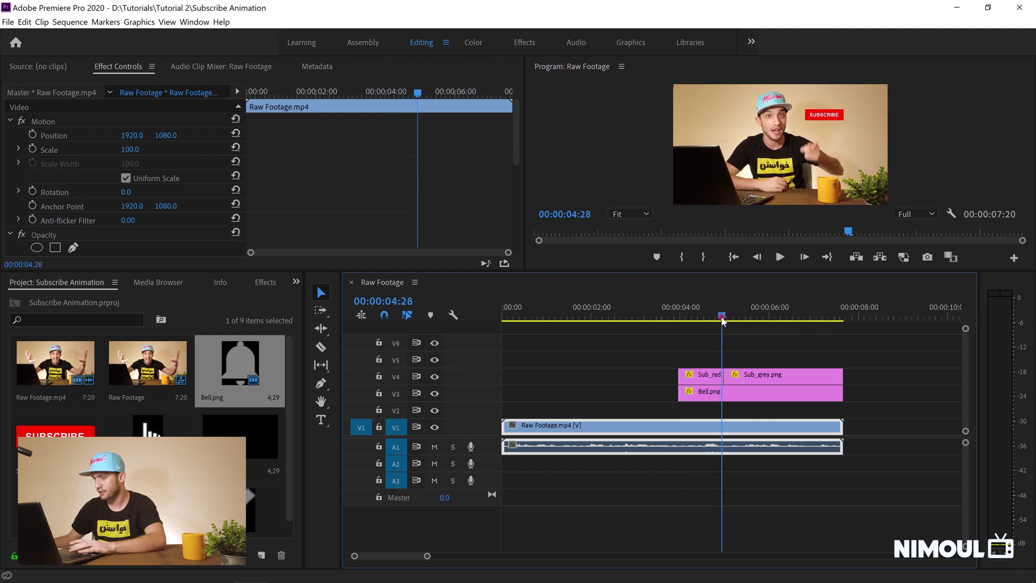
left_click(707, 398)
left_click(246, 135)
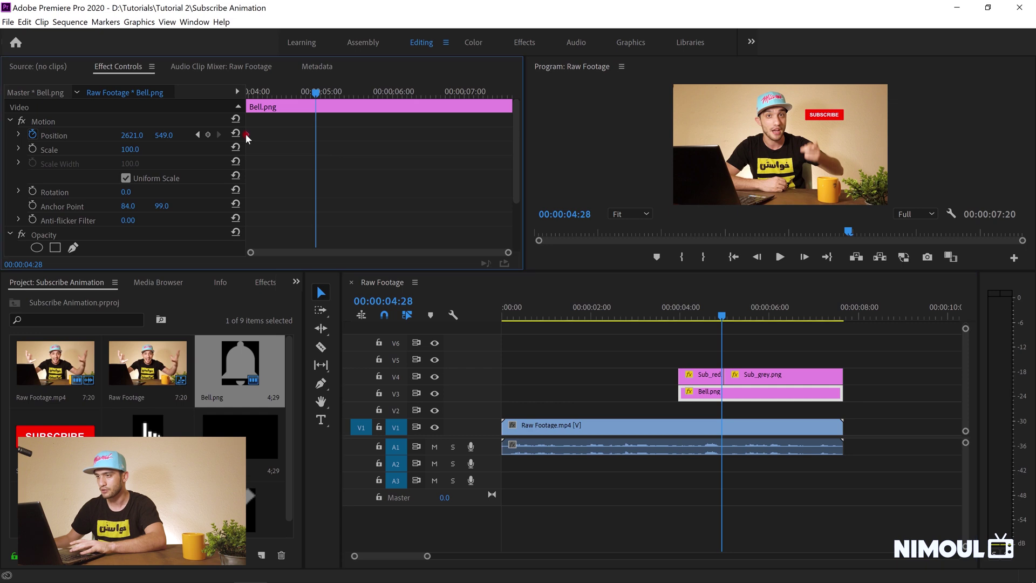
right_click(247, 132)
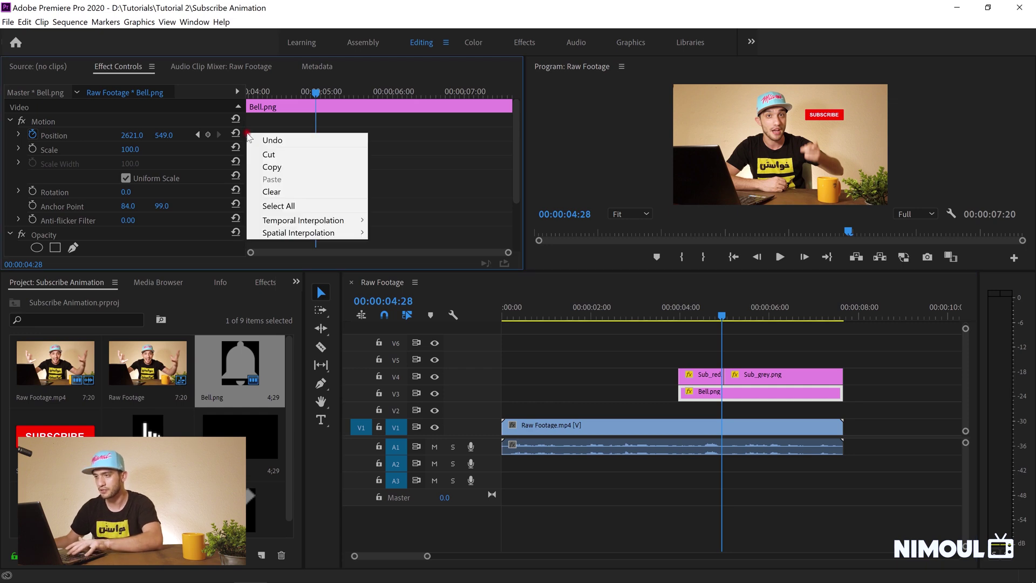
left_click(324, 167)
right_click(316, 96)
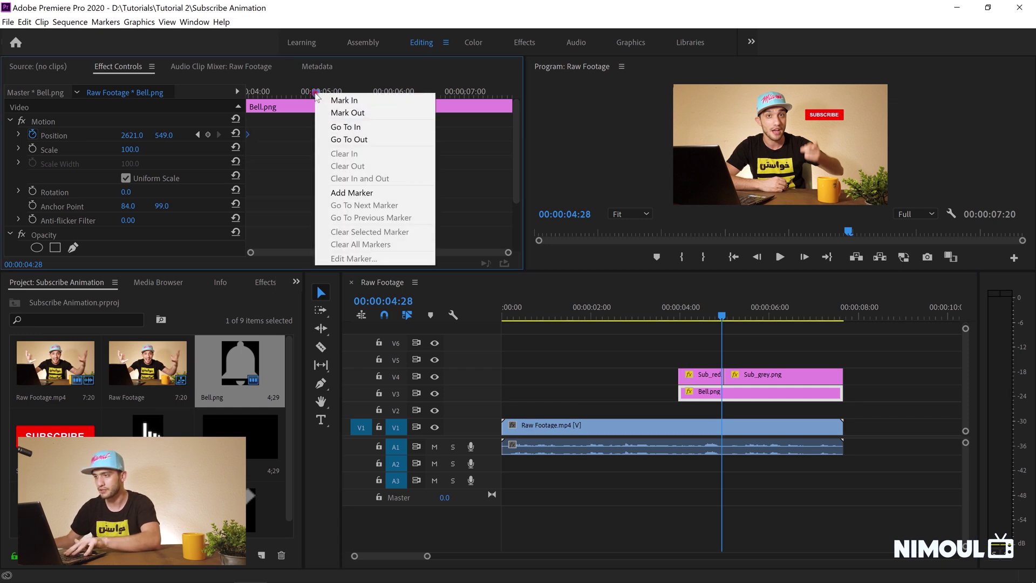
left_click(316, 133)
right_click(316, 134)
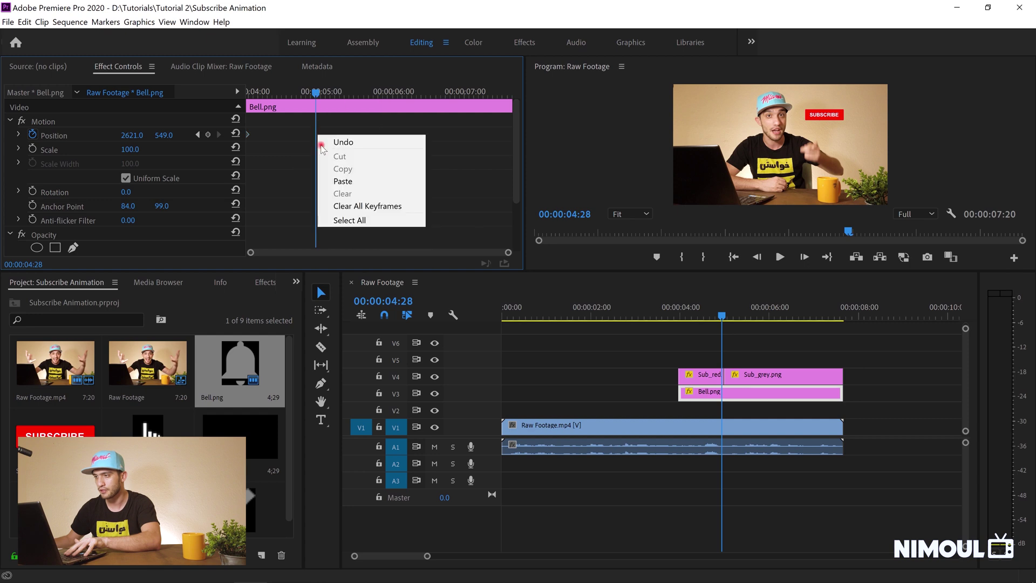
left_click(330, 178)
Add a Position keyframe to Bell.png at 00:00:05:04 with a position of 3214.0, 549.0, beside the subscribed button
left_click_drag(318, 95, 332, 96)
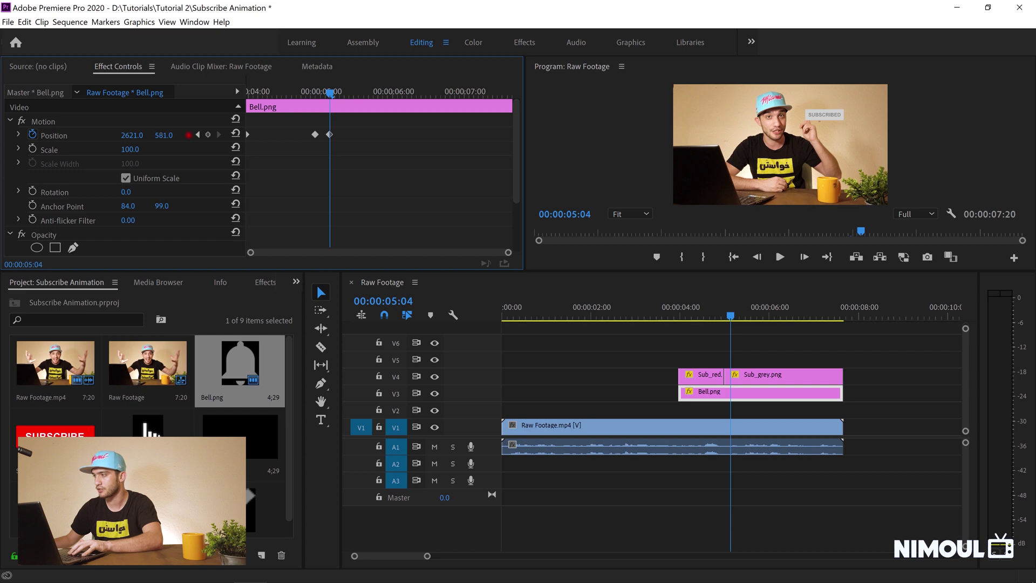
key("ctrl+z")
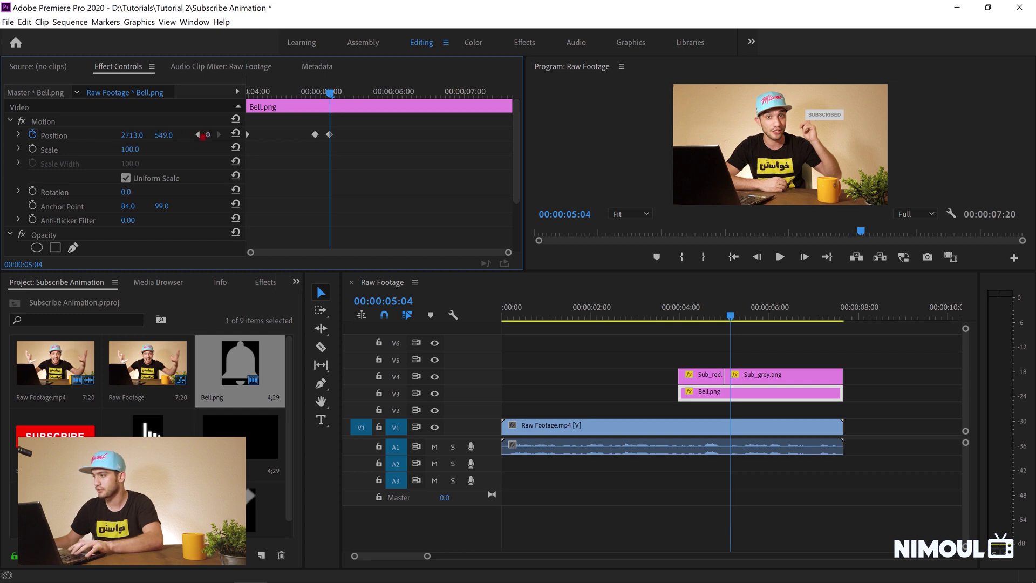
left_click_drag(132, 135, 179, 134)
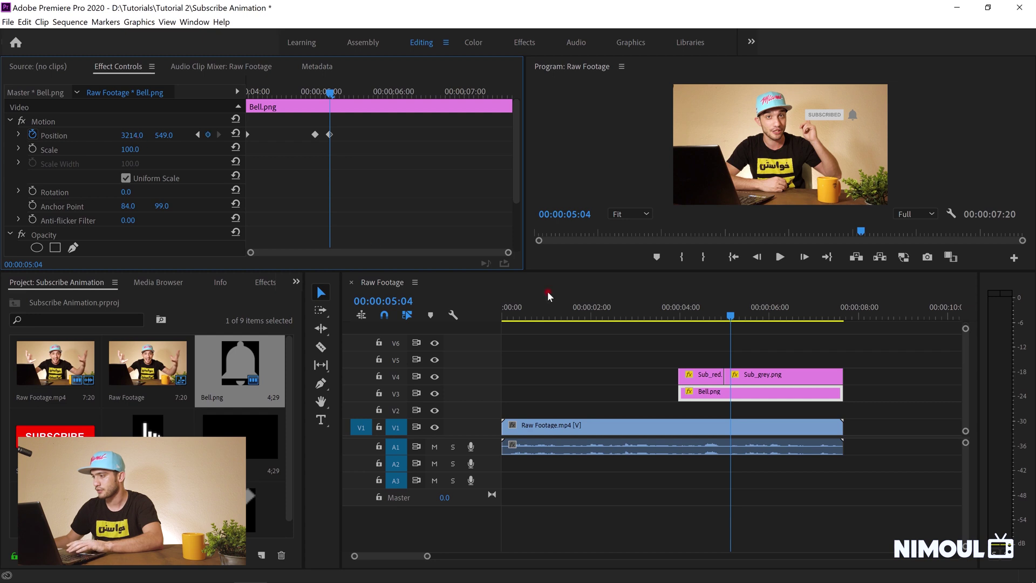
Play the sequence twice from about 00:00:04:00 to check the bell's slide-out animation
left_click(676, 316)
key("space")
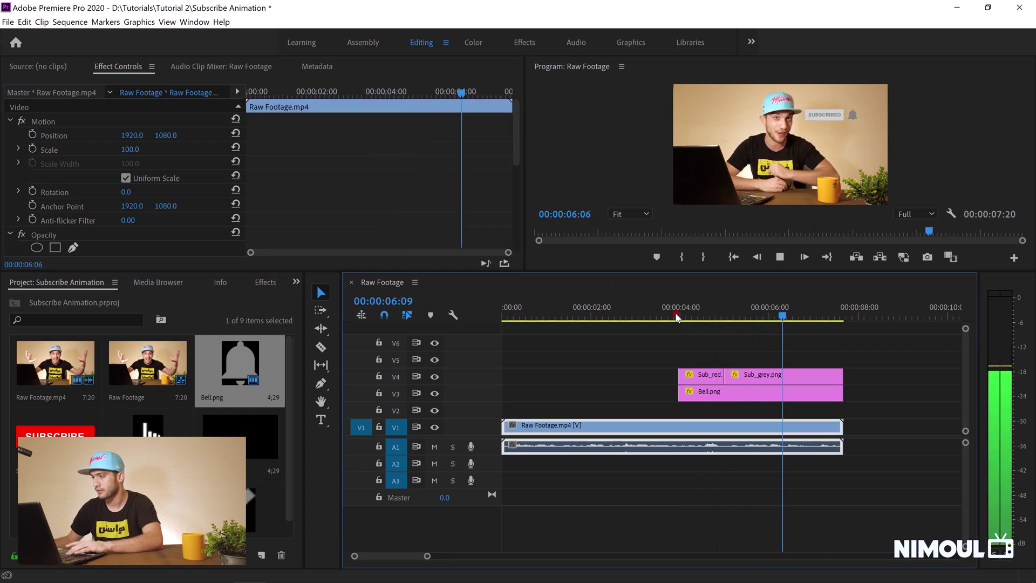
left_click(677, 316)
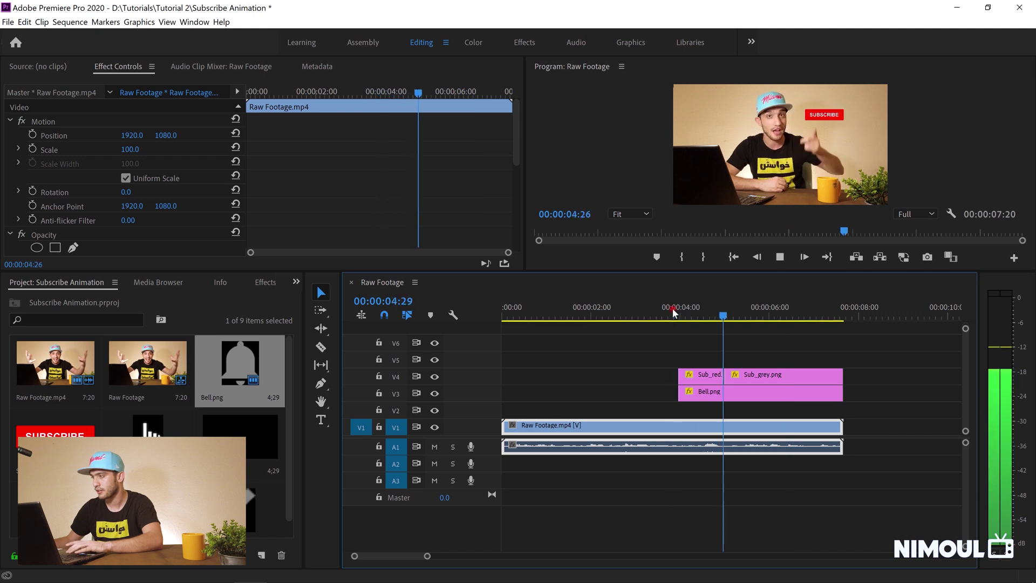
key("space")
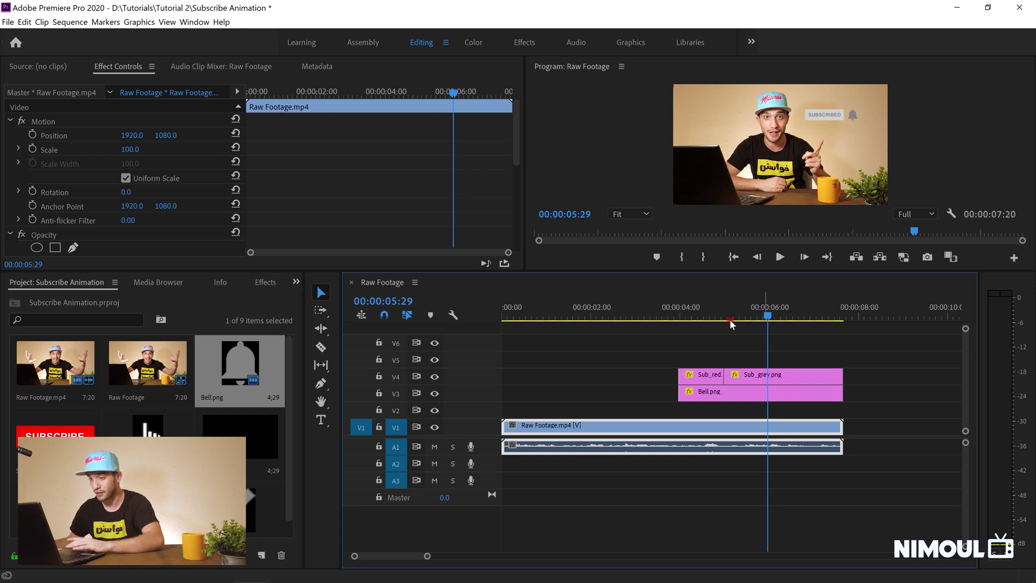
Add another video track and place ring_left.png on V3 directly beneath Bell.png, trimmed to the end of the raw footage
scroll(161, 400, "down", 1)
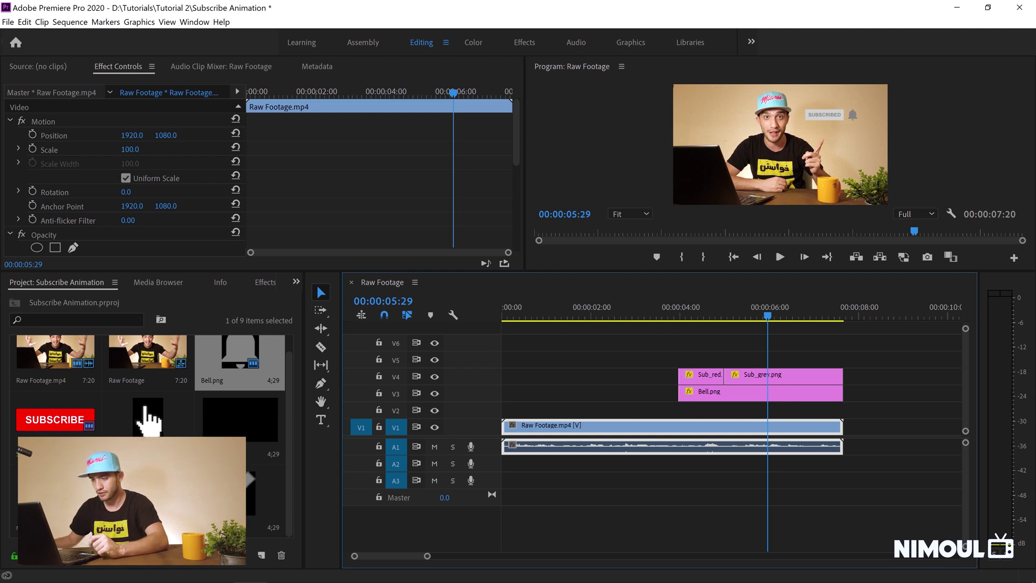
left_click_drag(246, 496, 678, 415)
right_click(489, 412)
left_click(527, 430)
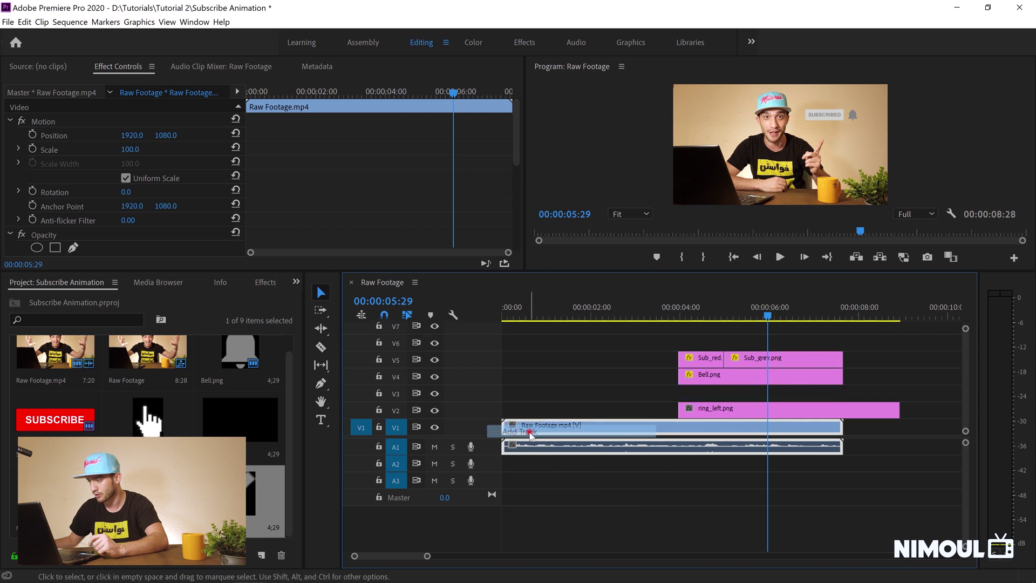
left_click(722, 406)
left_click_drag(722, 406, 722, 391)
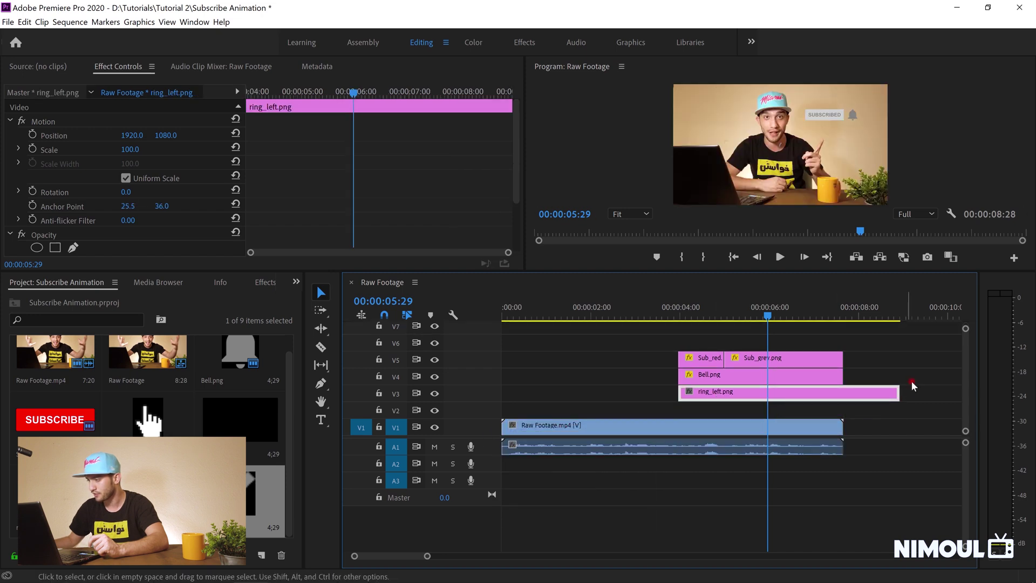
left_click_drag(862, 398, 843, 398)
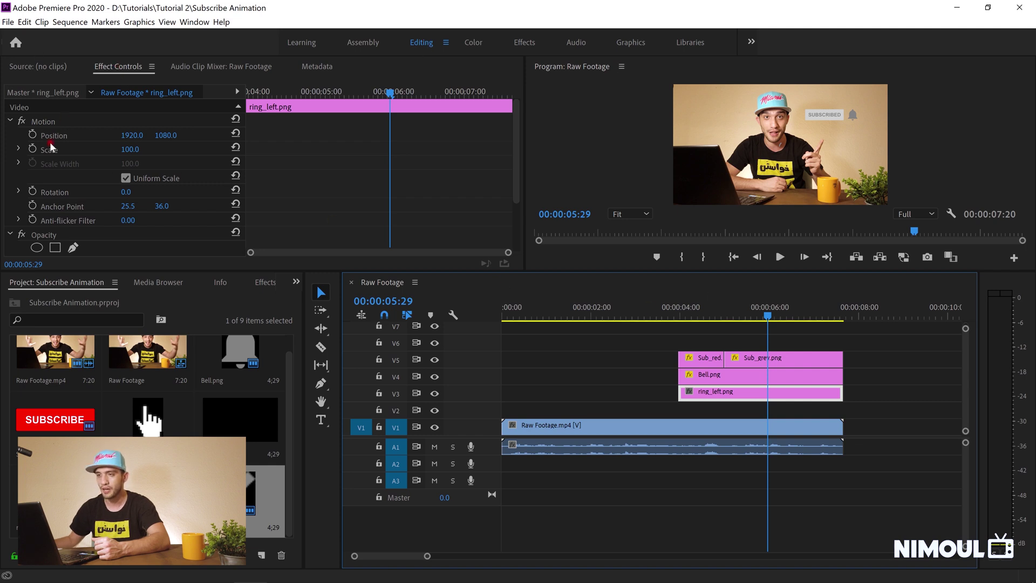
Trim the start of ring_left.png to 00:00:05:11 and play the sequence from 00:00:05:04 to check its timing
left_click_drag(393, 99, 347, 94)
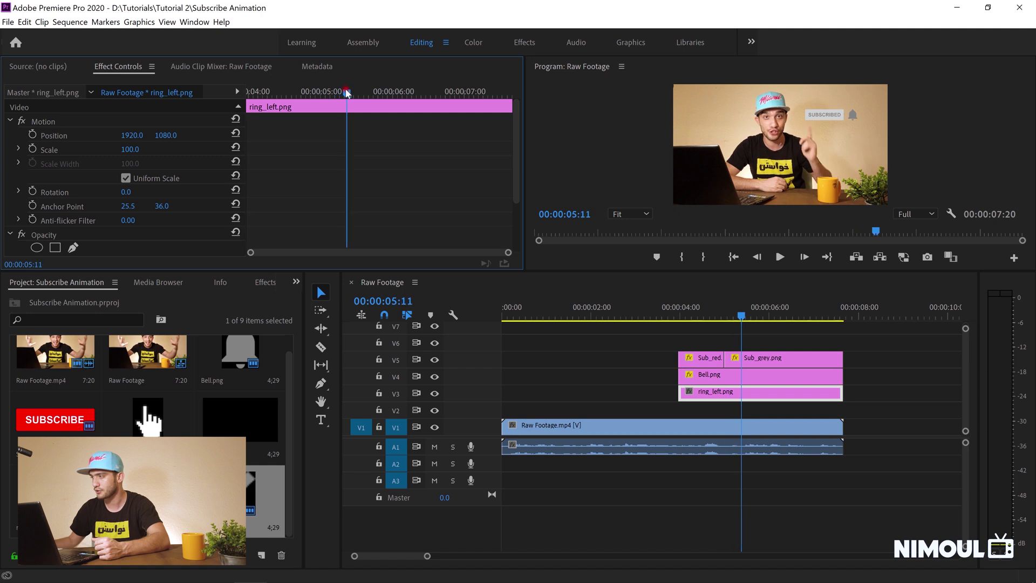
left_click_drag(679, 398, 741, 398)
left_click(729, 317)
left_click(780, 257)
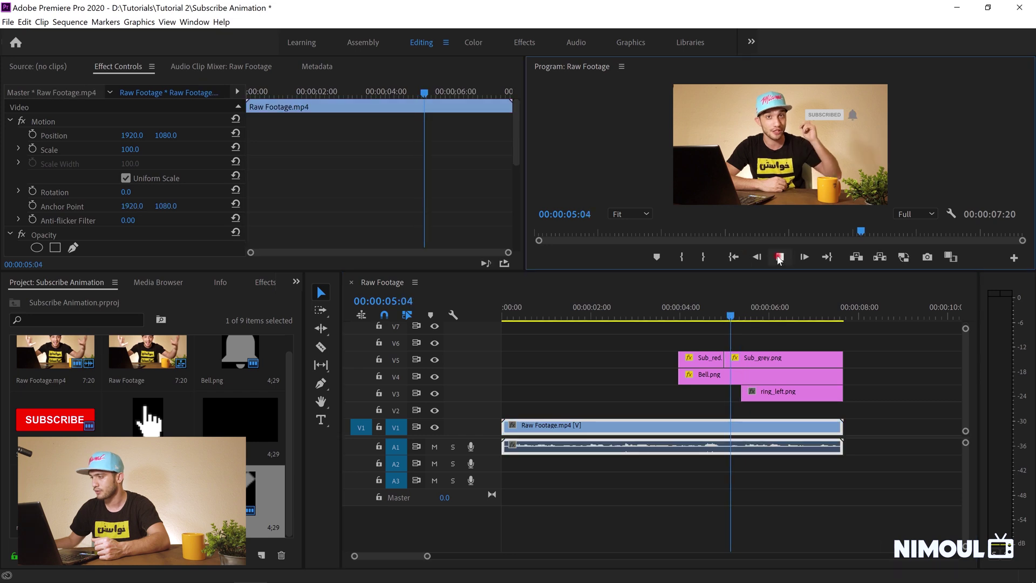
Play the sequence to check the ring timing and trim the start of ring_left.png to 00:00:05:26
left_click(780, 257)
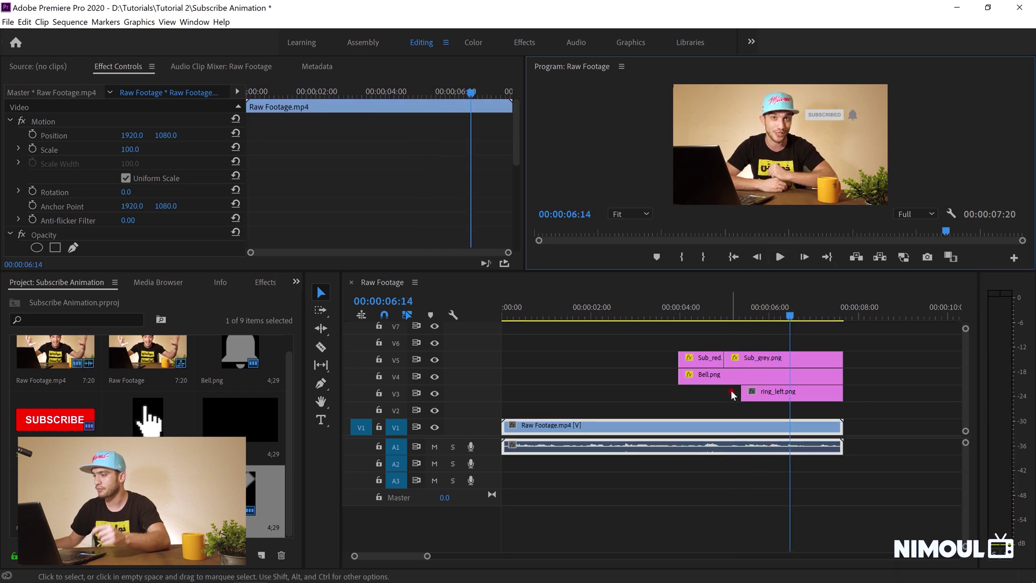
left_click_drag(746, 395, 755, 402)
left_click(766, 398)
left_click(743, 314)
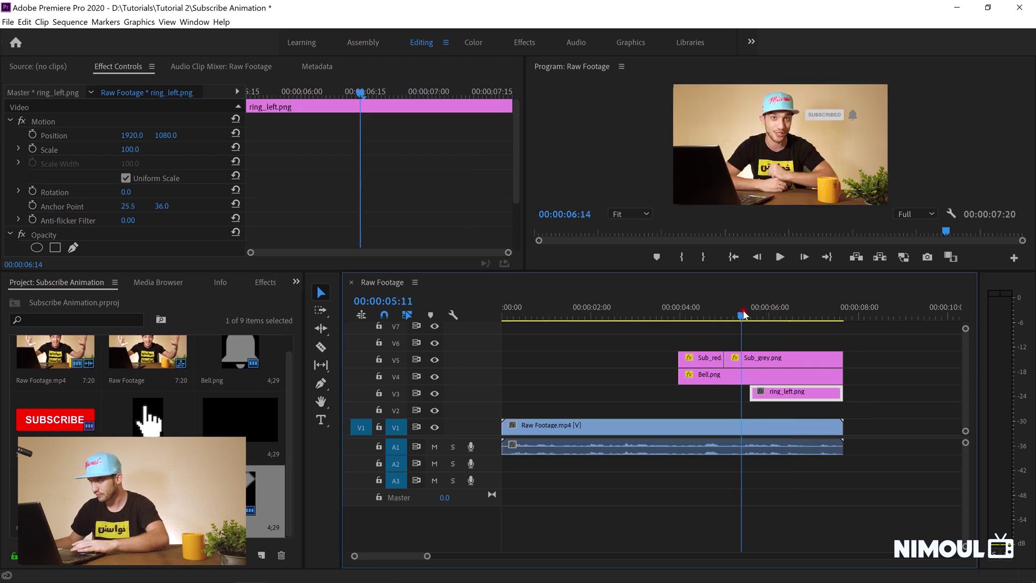
left_click(744, 427)
key("space")
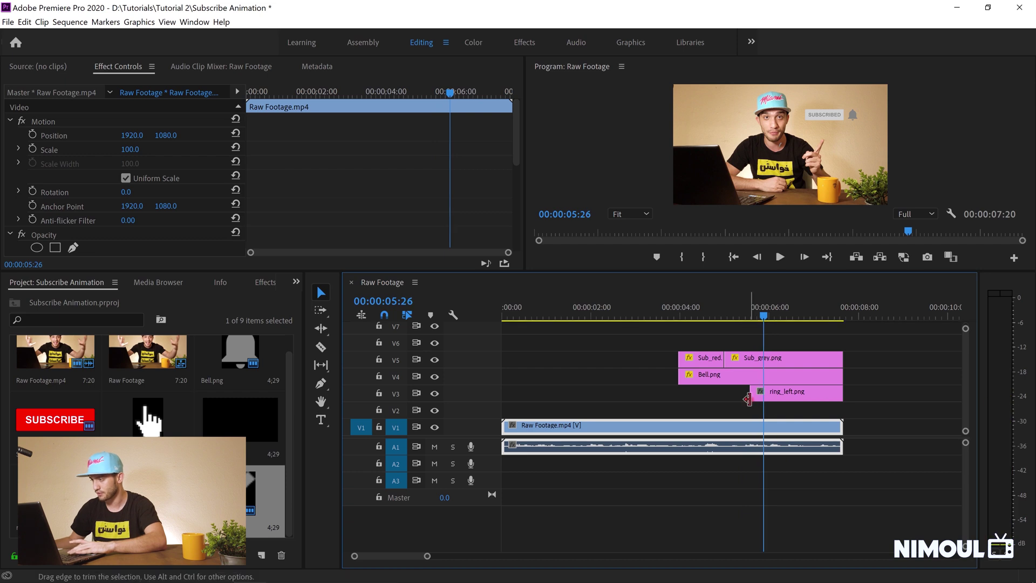
left_click_drag(748, 399, 764, 399)
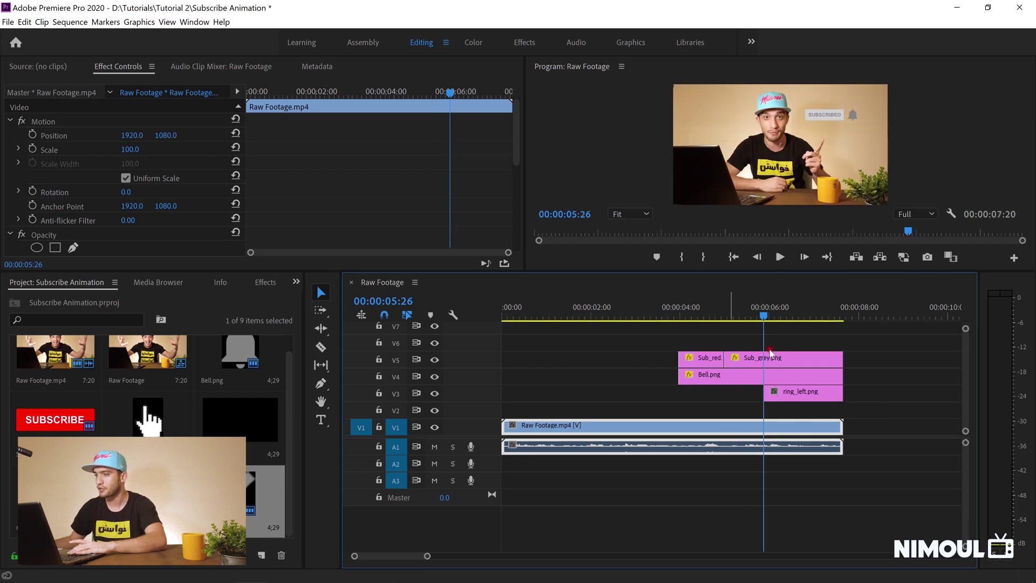
Add a Position keyframe at the start of ring_left.png with a position of 3179.0, 538.0, beside the bell
mouse_move(441, 99)
left_mouse_down()
mouse_move(452, 97)
mouse_move(331, 97)
mouse_move(459, 98)
left_mouse_up()
left_click(805, 393)
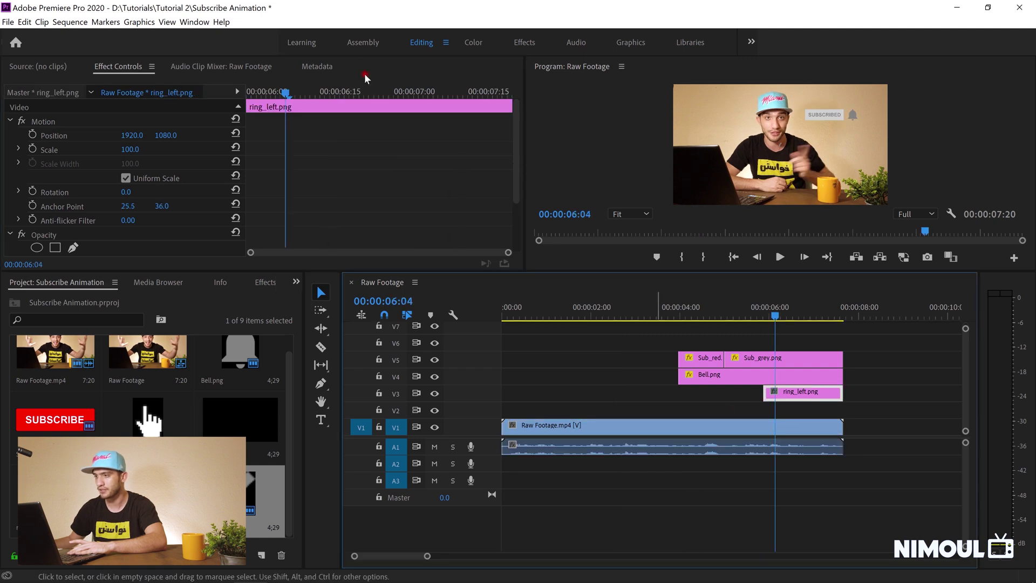
left_click_drag(285, 95, 239, 89)
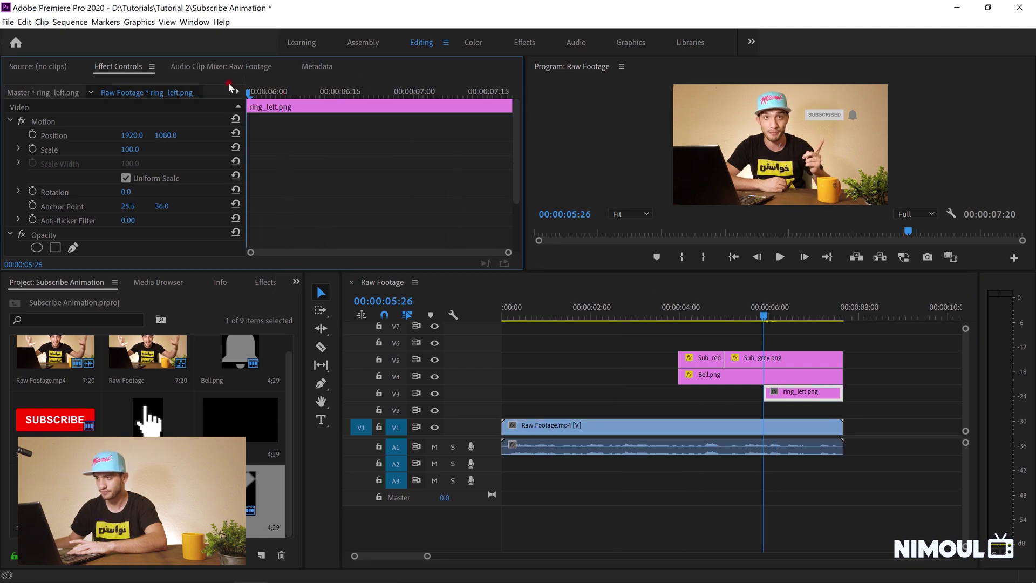
left_click(32, 134)
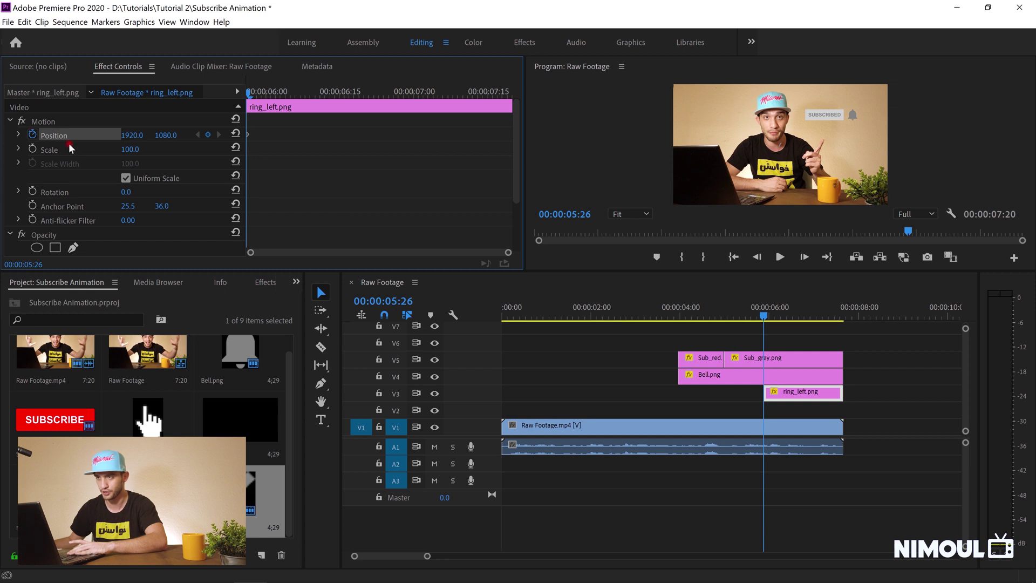
left_click_drag(125, 135, 162, 135)
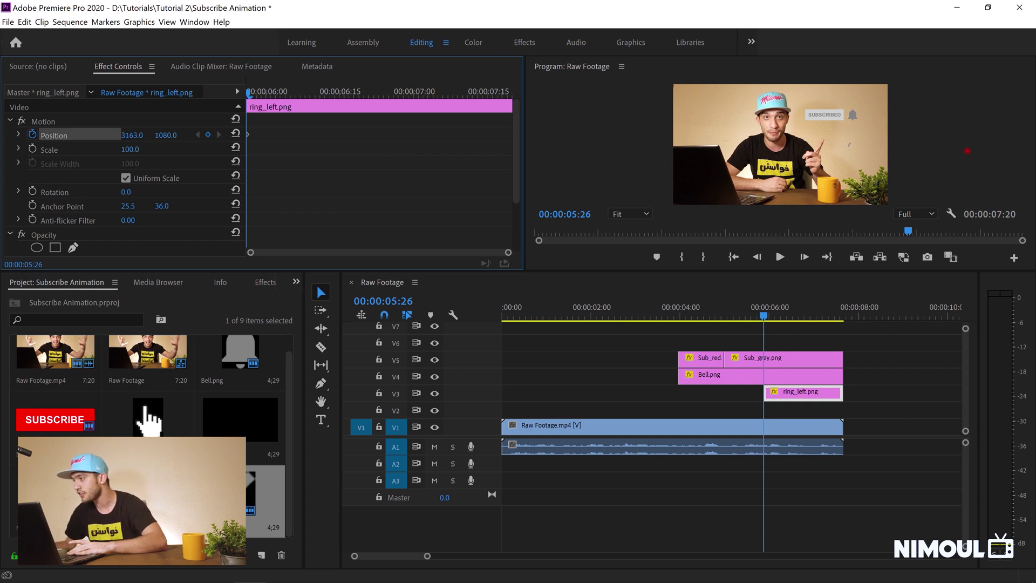
left_click_drag(968, 151, 969, 151)
left_click_drag(165, 135, 226, 129)
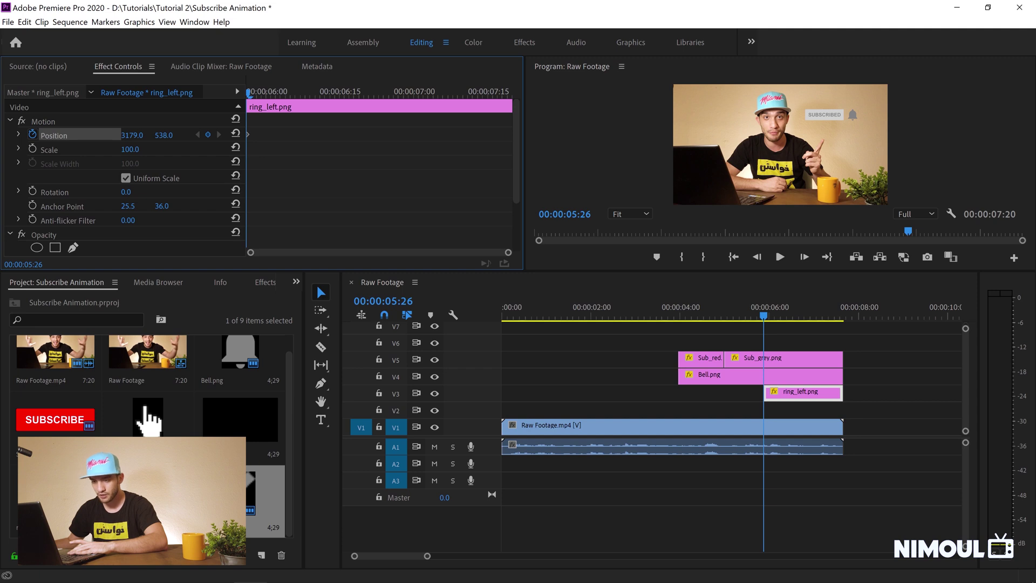
Place ring_right.png on V2 beneath ring_left.png, starting at 00:00:05:26 and trimmed to the end of the raw footage
left_click_drag(55, 491, 771, 410)
left_click_drag(429, 559, 442, 557)
left_click_drag(850, 408, 748, 409)
left_click(734, 413)
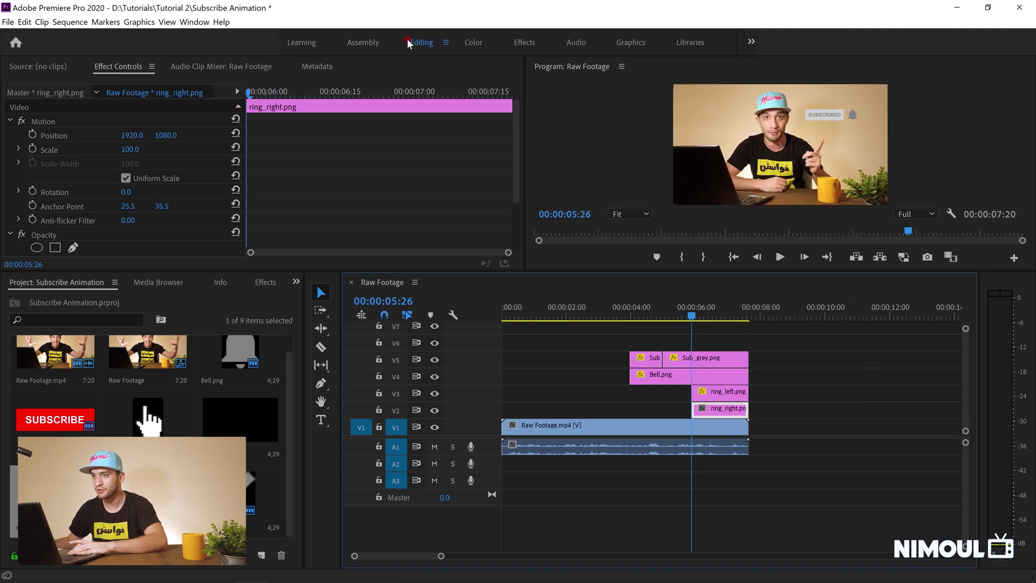
Add a Position keyframe at the start of ring_right.png with a position of 3253.0, 517.0, beside the bell
left_click(252, 95)
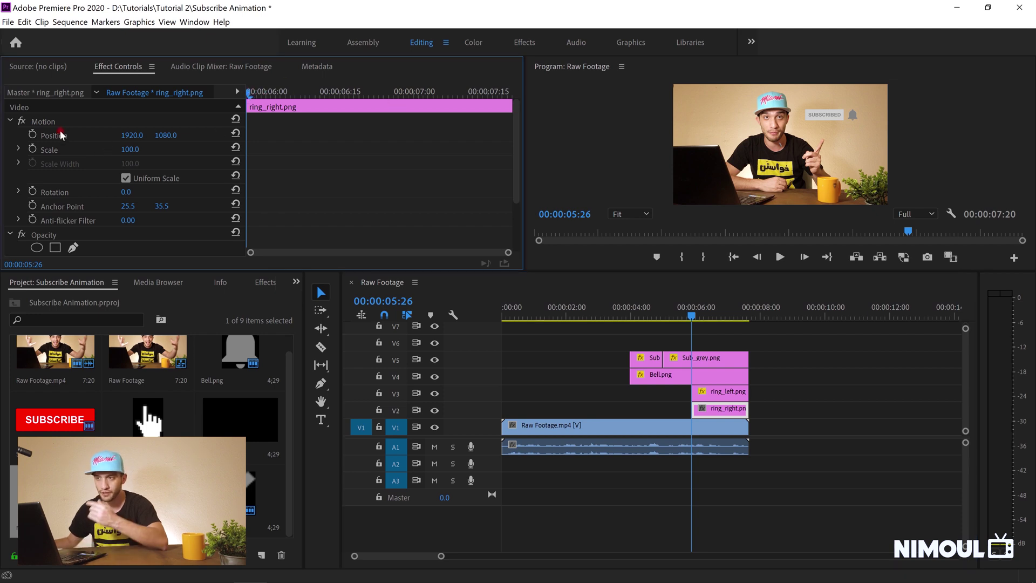
left_click(32, 135)
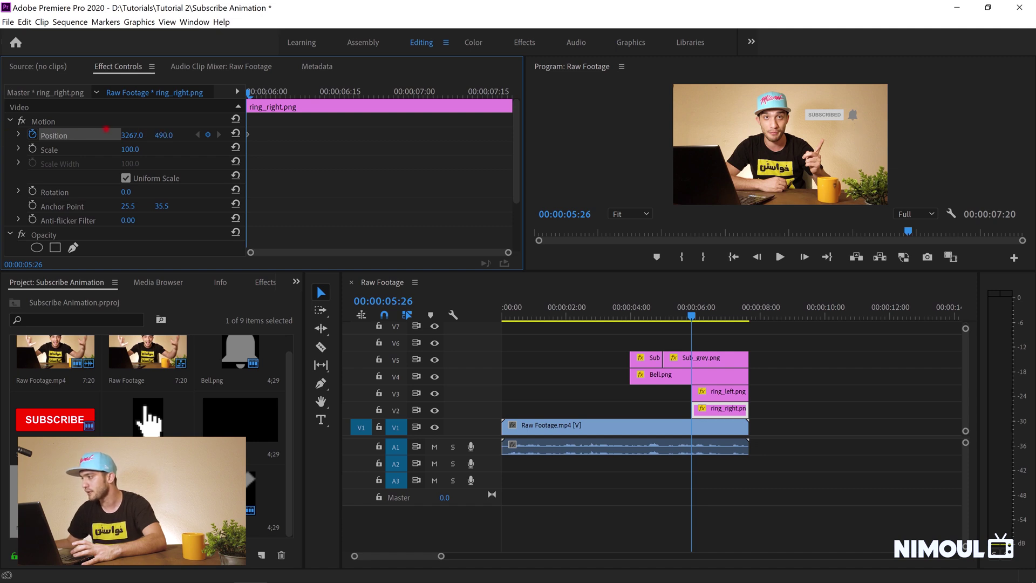
left_click_drag(121, 131, 139, 132)
key("ctrl+s")
left_click_drag(112, 131, 114, 132)
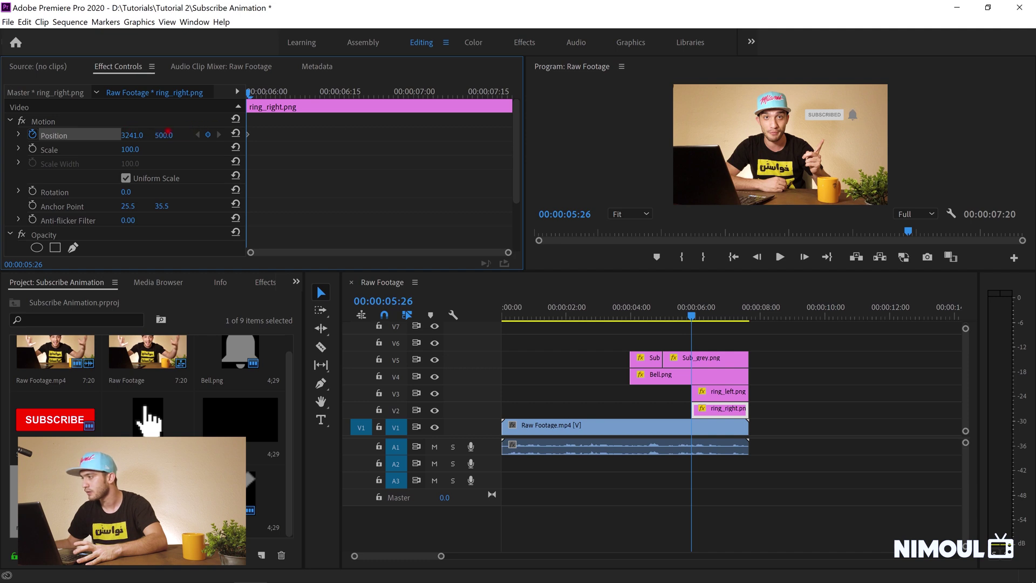
left_click_drag(174, 132, 175, 134)
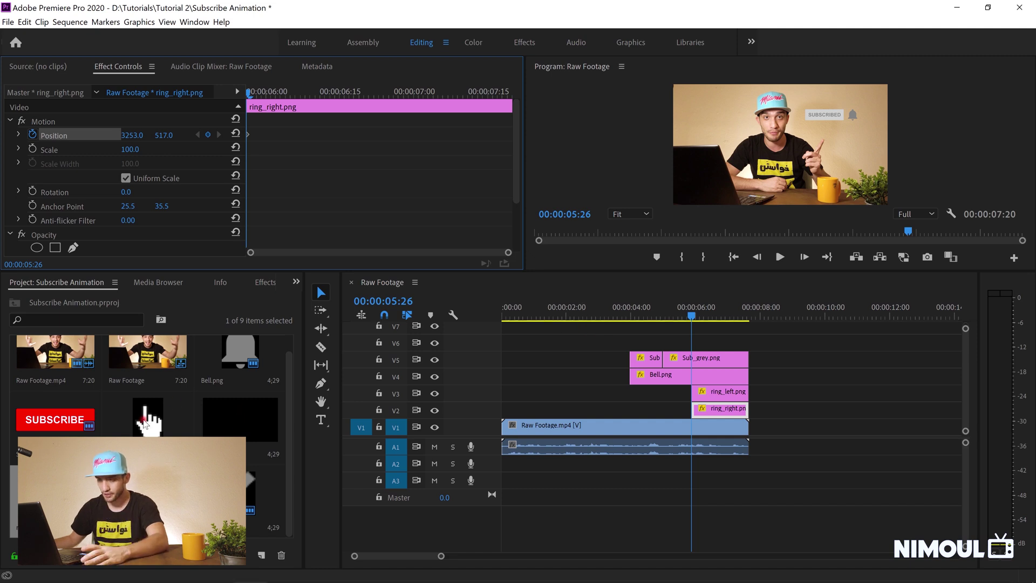
Place Pointer.png on V6, trim it to start with the Sub_red and Bell clips and end with the raw footage, and play it
left_click(134, 429)
left_click_drag(135, 429, 609, 340)
left_click_drag(751, 340, 748, 340)
left_click(593, 308)
key("space")
left_click_drag(610, 342, 630, 342)
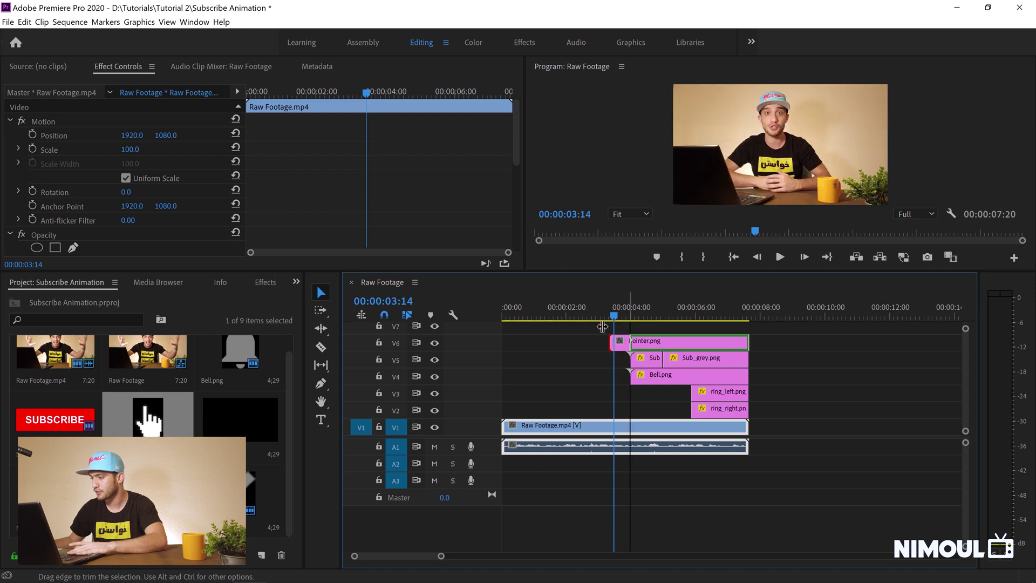
key("space")
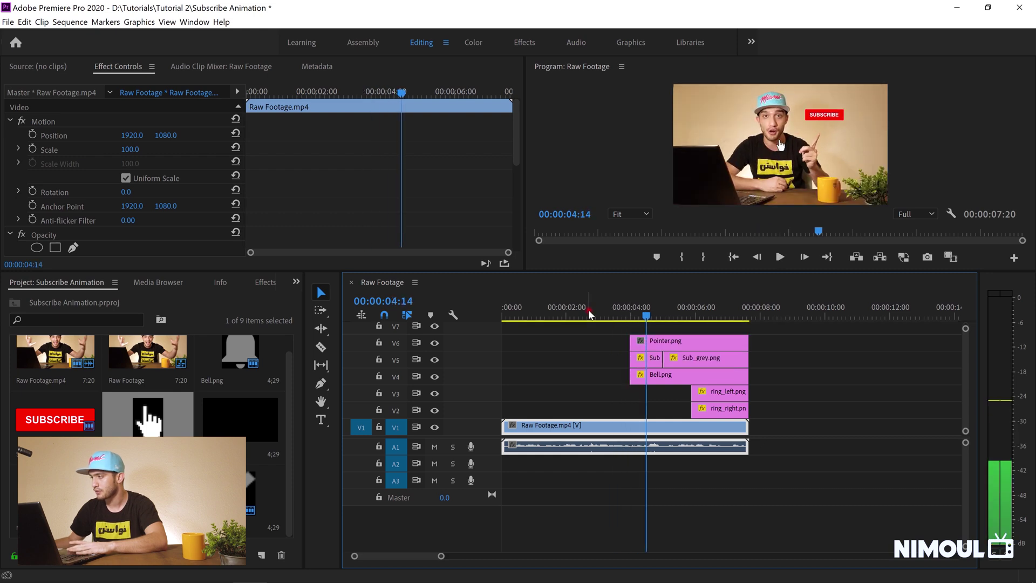
Add a Position keyframe to Pointer.png at 00:00:03:29 with a position of 2206.0, 2407.0, below the frame
left_click(654, 341)
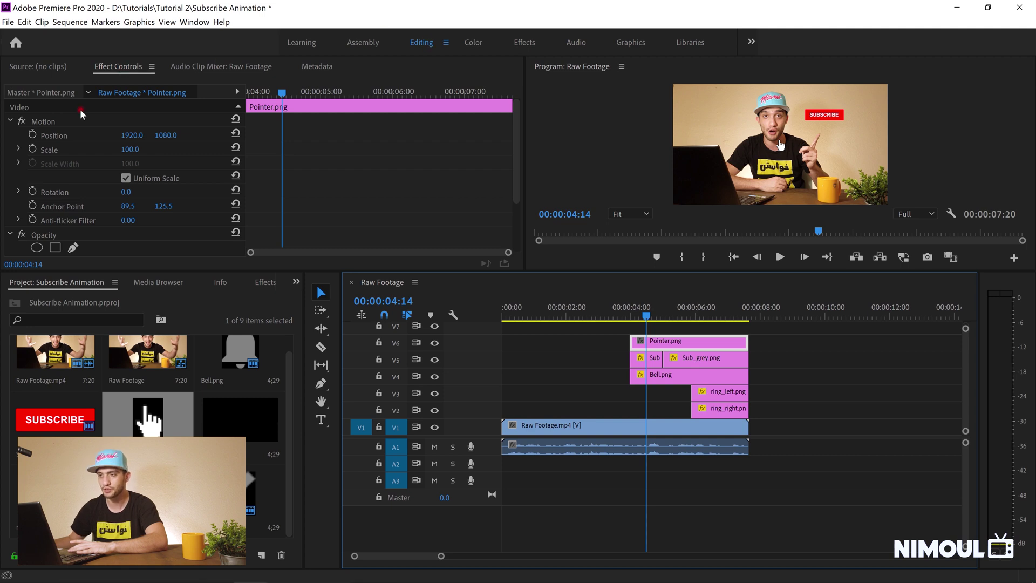
left_click_drag(284, 95, 223, 92)
left_click(33, 134)
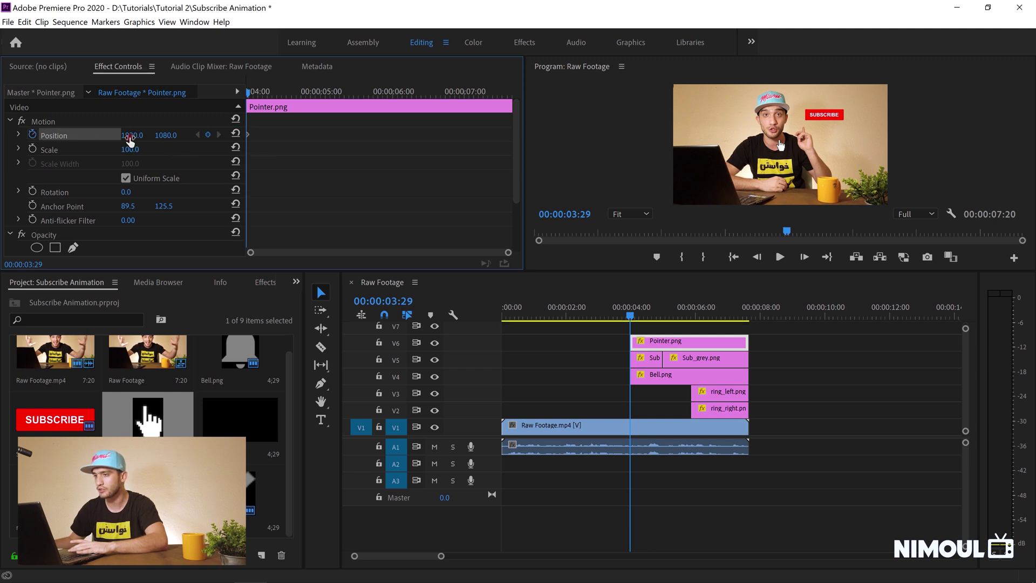
left_click_drag(132, 135, 200, 135)
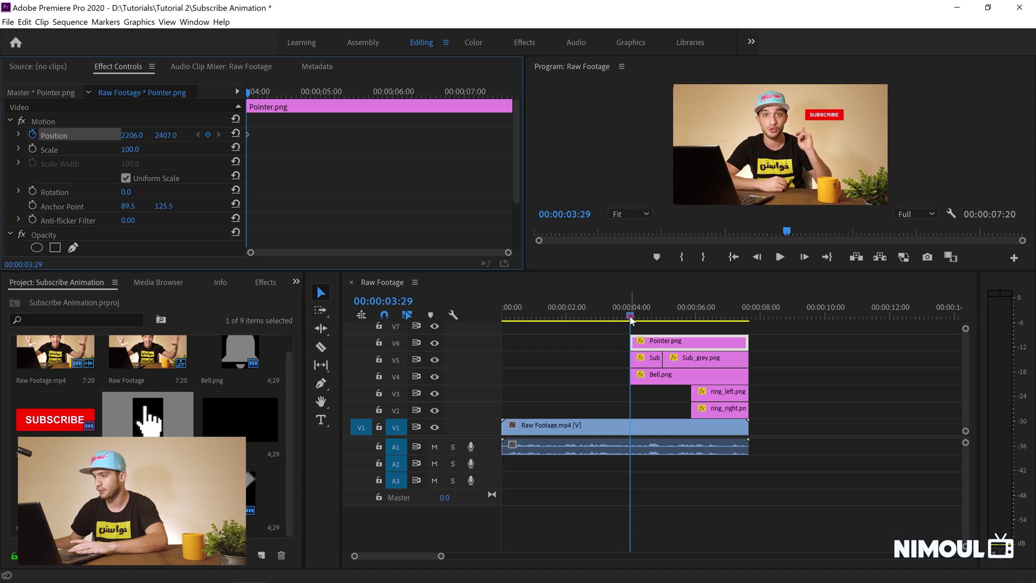
Add a Position keyframe to Pointer.png at 00:00:05:00 with a position of 2700.0, 619.0, over the subscribe button
left_click_drag(632, 318, 666, 319)
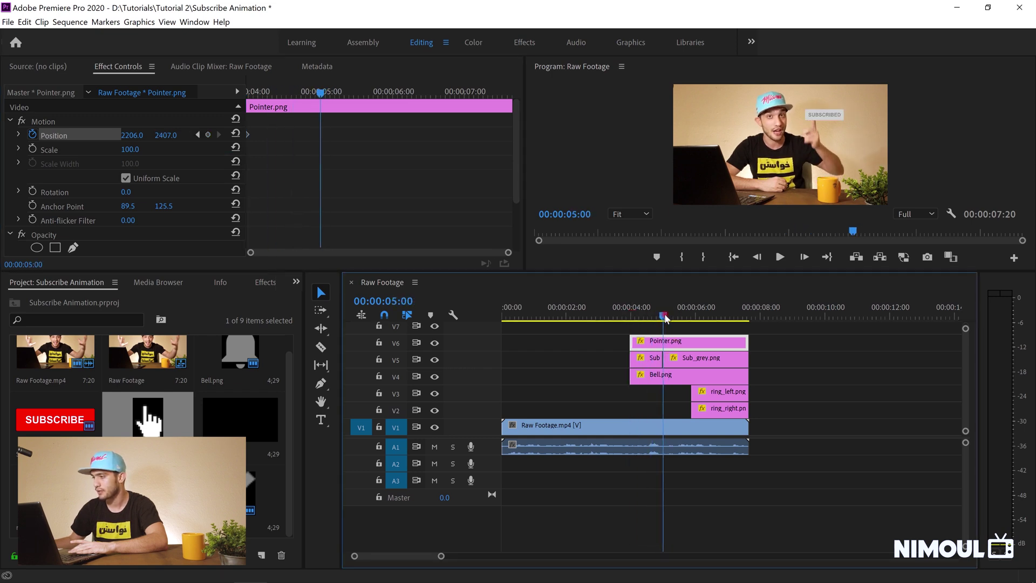
left_click(208, 135)
left_click_drag(164, 135, 353, 138)
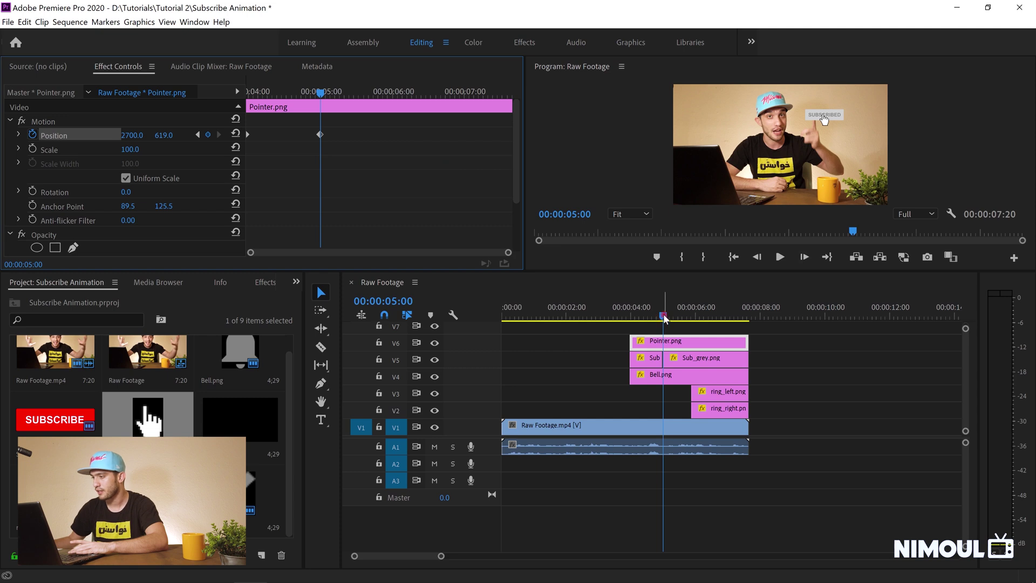
Save the project and copy the pointer's 00:00:05:00 Position keyframe to 00:00:05:24
left_click_drag(665, 319, 688, 319)
key("ctrl+s")
left_click(690, 318)
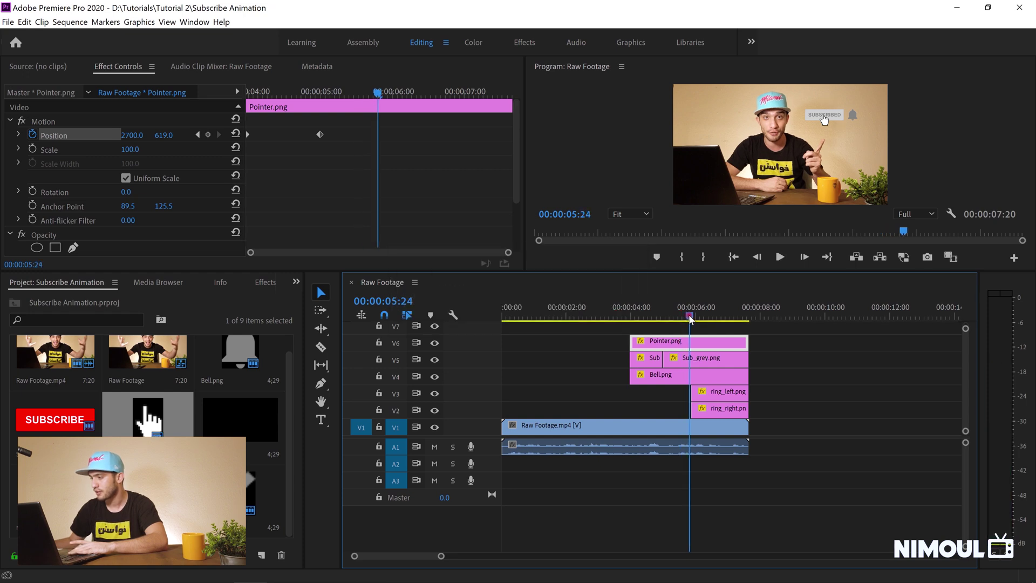
left_click(321, 135)
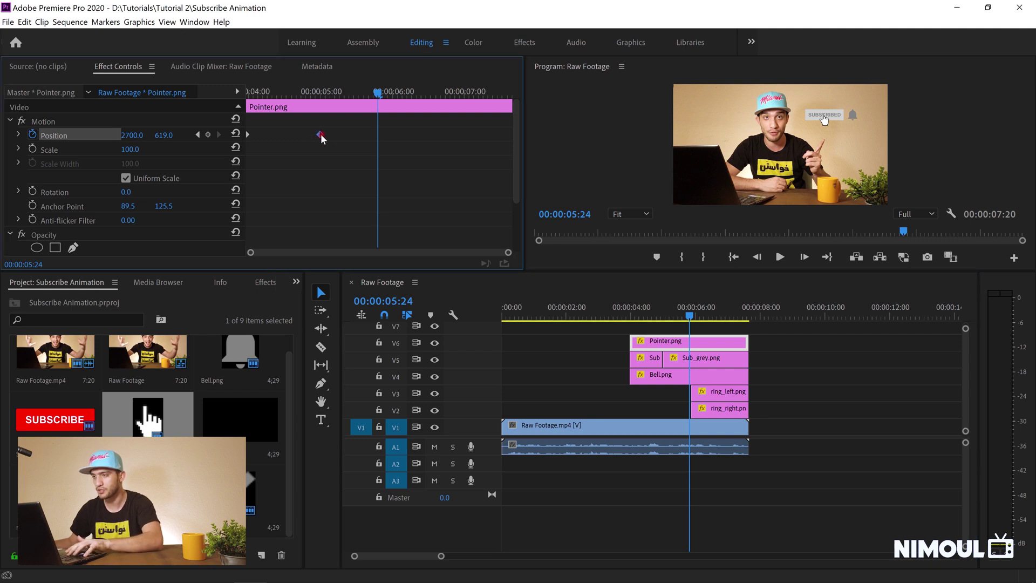
right_click(321, 136)
left_click(340, 167)
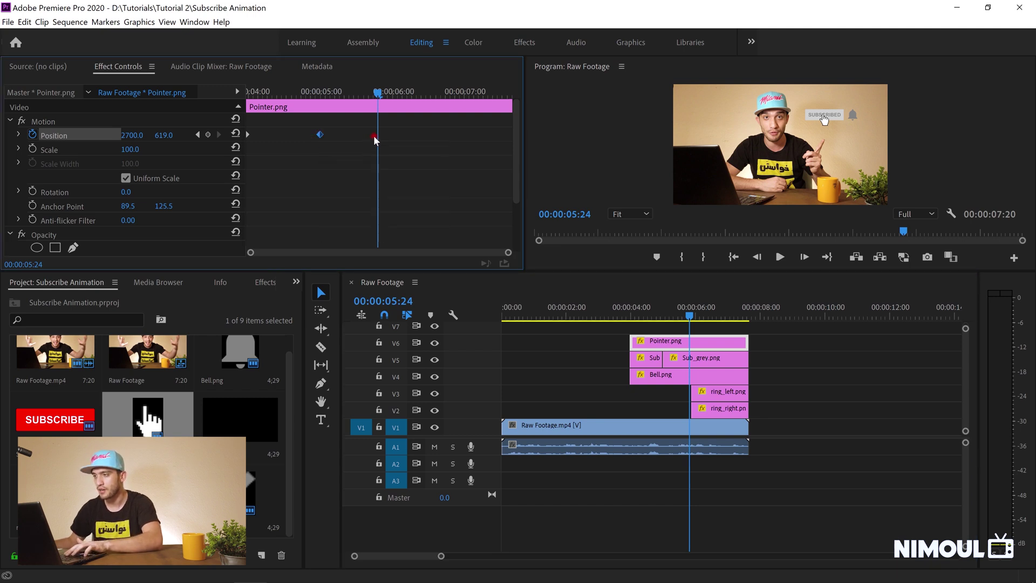
right_click(379, 141)
left_click(393, 184)
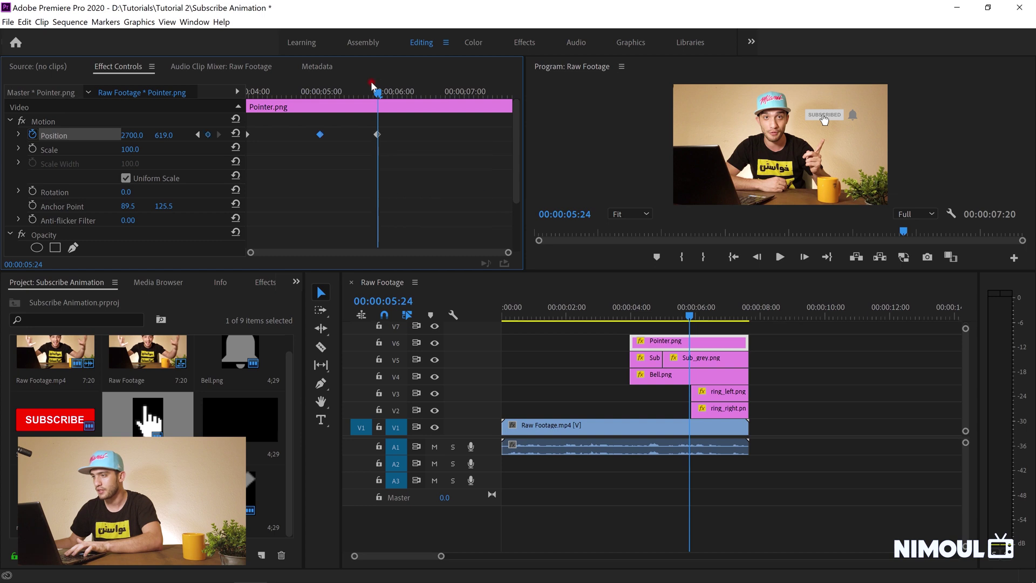
Set the pointer's position to 3227.0, 619.0 at 00:00:06:00, over the bell
left_click_drag(379, 97, 397, 105)
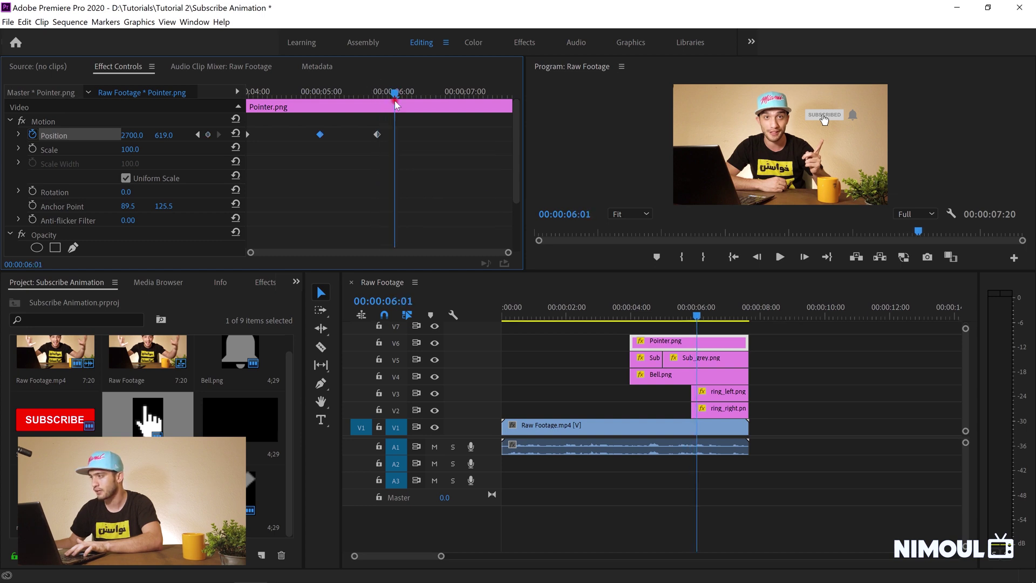
left_click(378, 133)
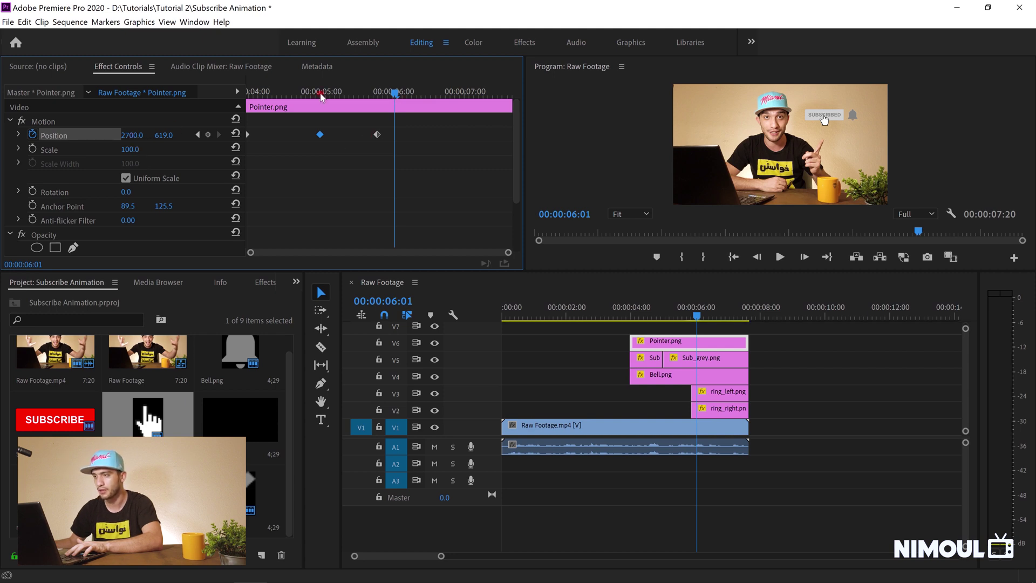
left_click(393, 94)
left_click_drag(134, 136, 471, 131)
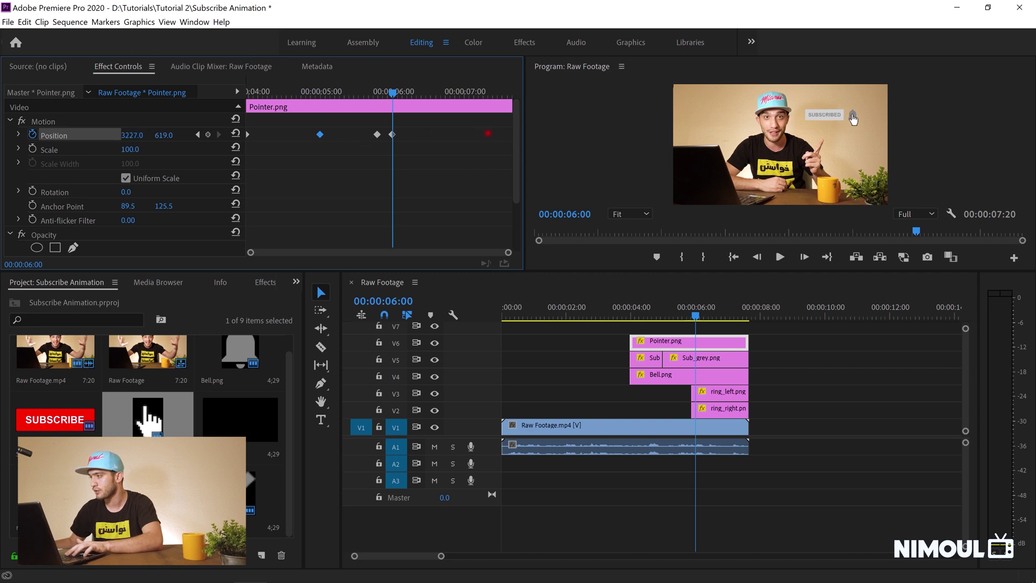
Play the sequence from just before the pointer's entrance to 00:00:07:06 to check its movement
left_click(619, 307)
key("space")
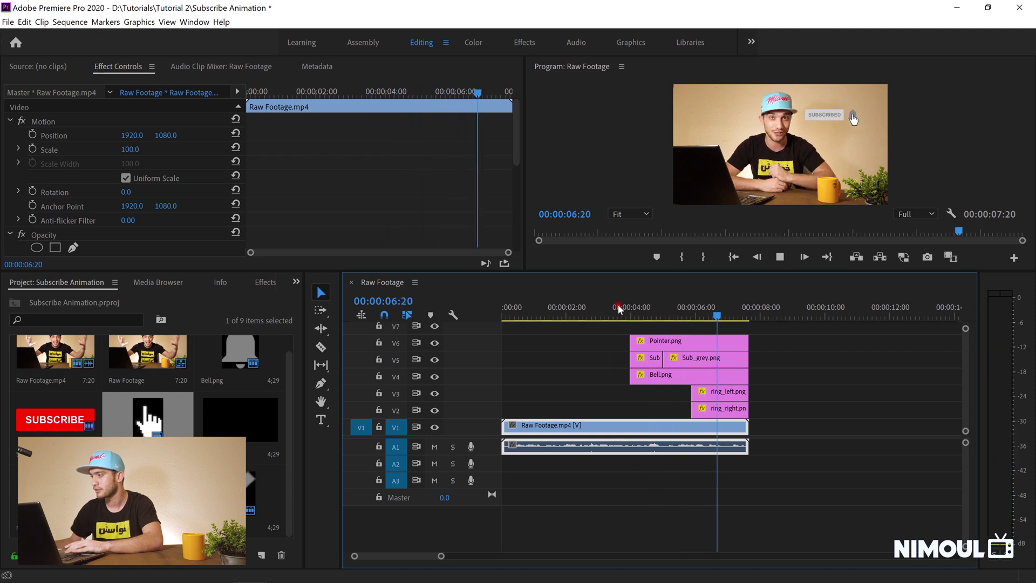
key("space")
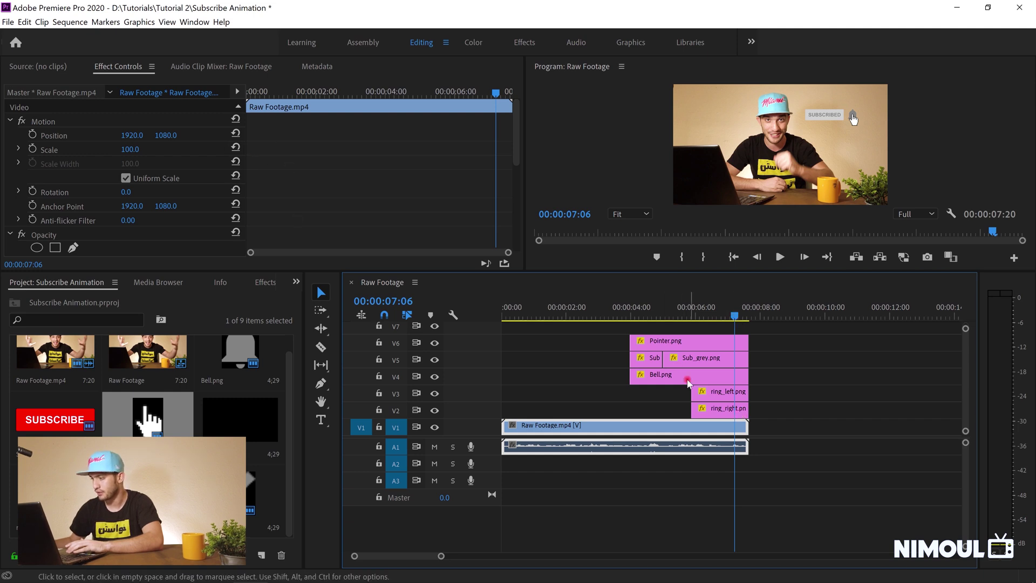
Copy the pointer's 00:00:06:00 Position keyframe to 00:00:07:06
left_click(688, 342)
right_click(395, 136)
left_click(432, 165)
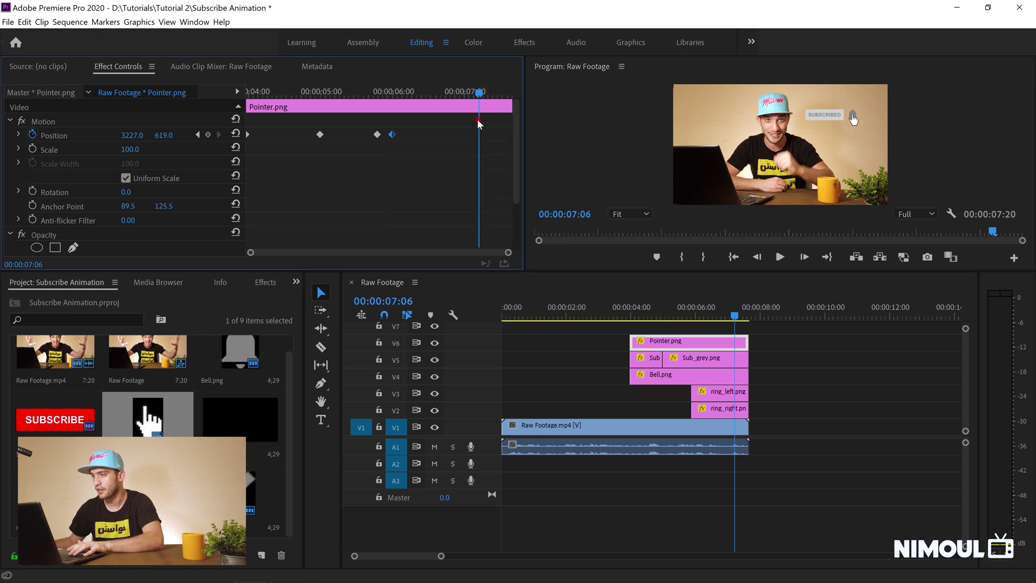
right_click(482, 135)
left_click(500, 180)
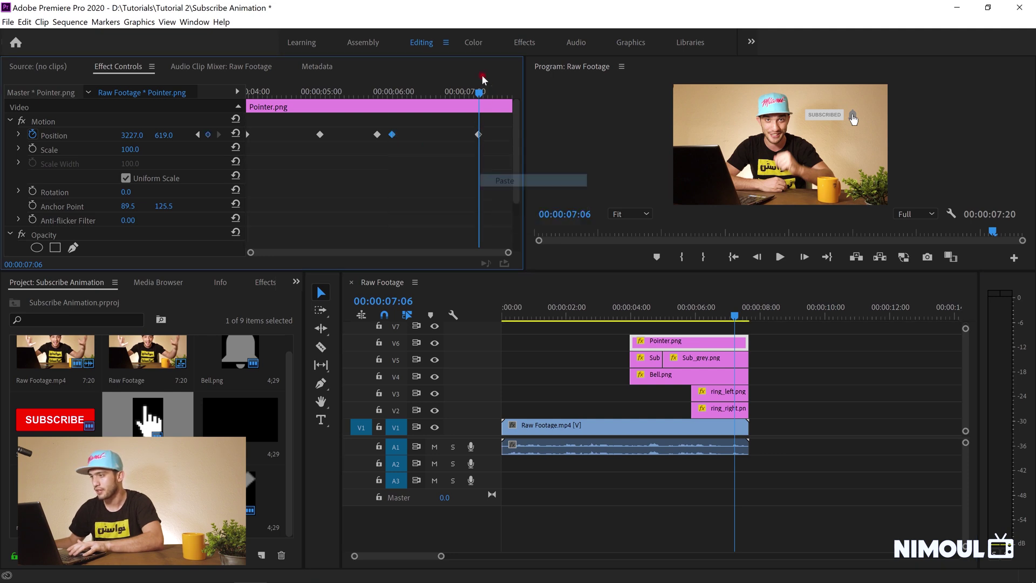
Move the pointer horizontally out of the frame at 00:00:07:15 and play the animation through to check it
left_click_drag(481, 96, 501, 102)
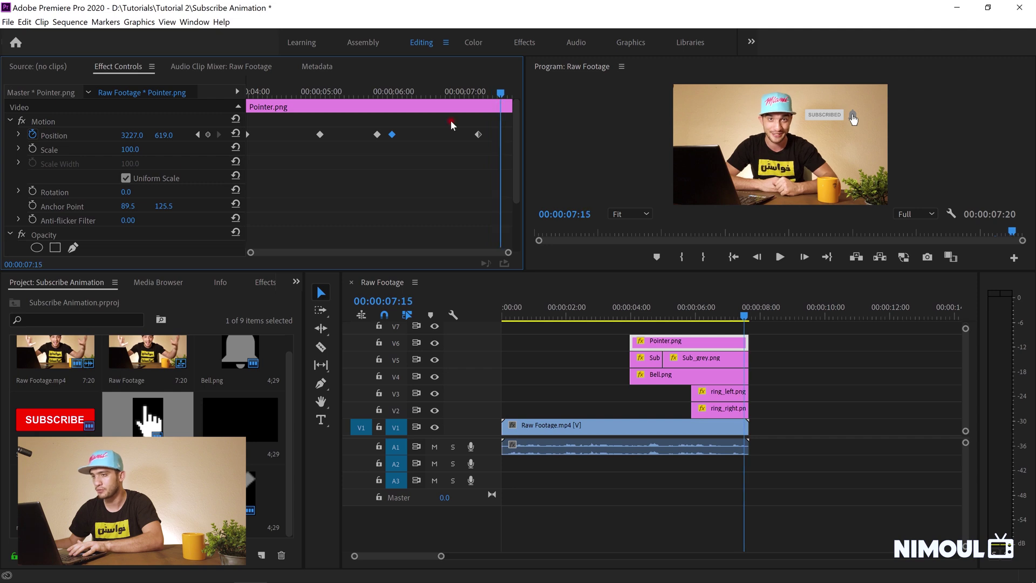
left_click_drag(133, 139, 187, 140)
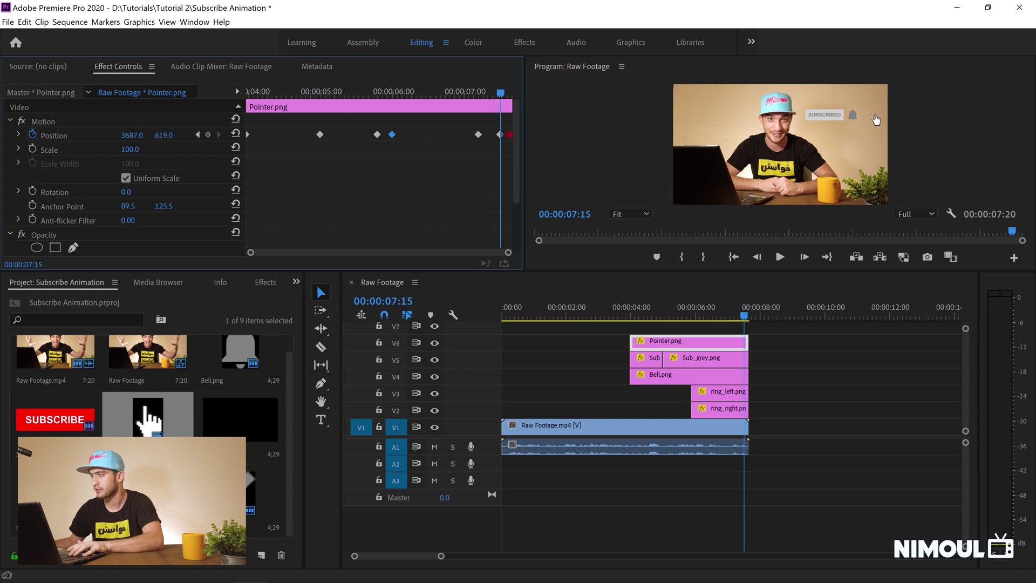
left_click(618, 303)
key("space")
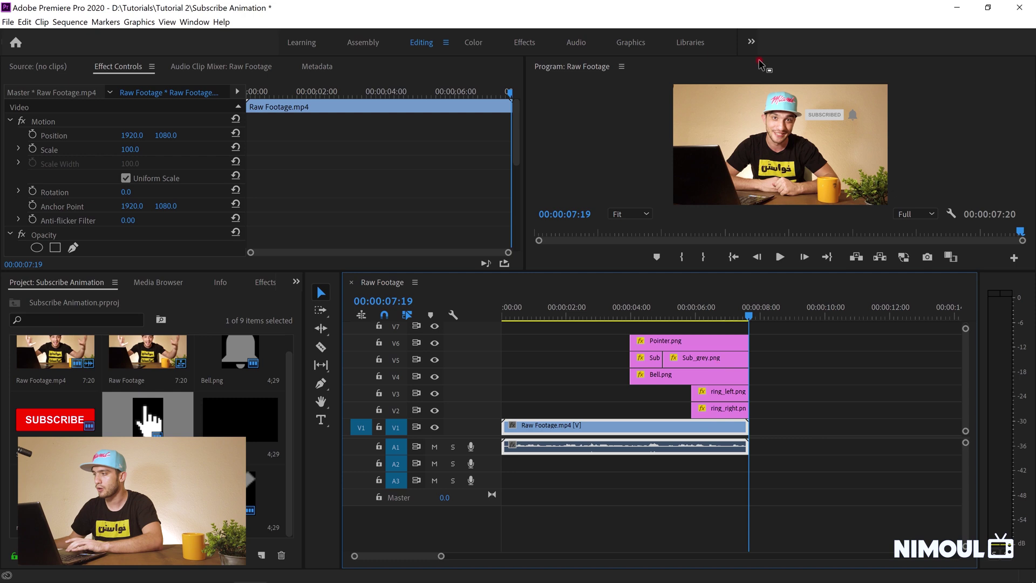
Shift ring_left.png's Position keyframe to 00:00:06:04, when the pointer is over the bell, and save the project
left_click(710, 398)
left_click(718, 411)
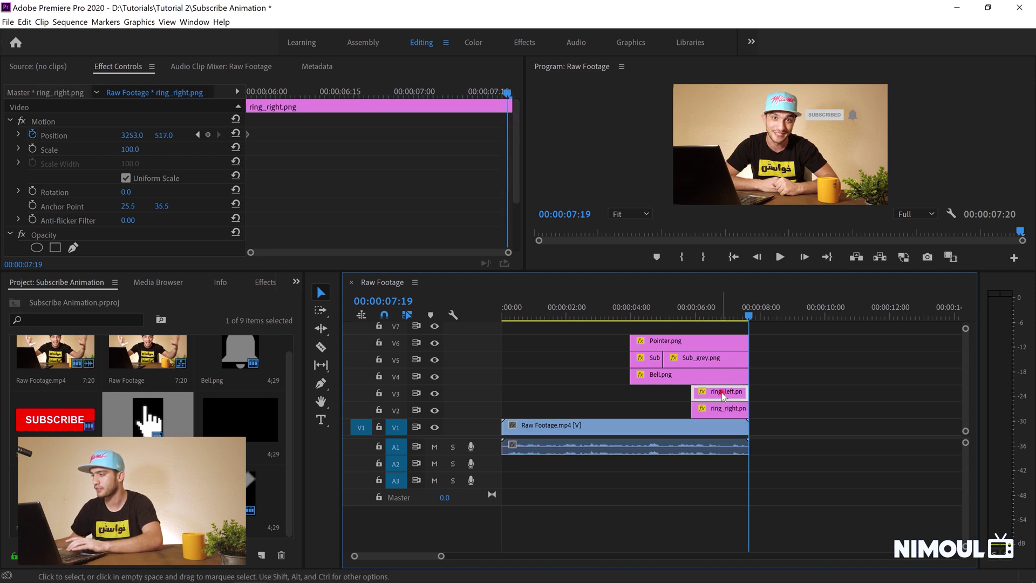
left_click(724, 396)
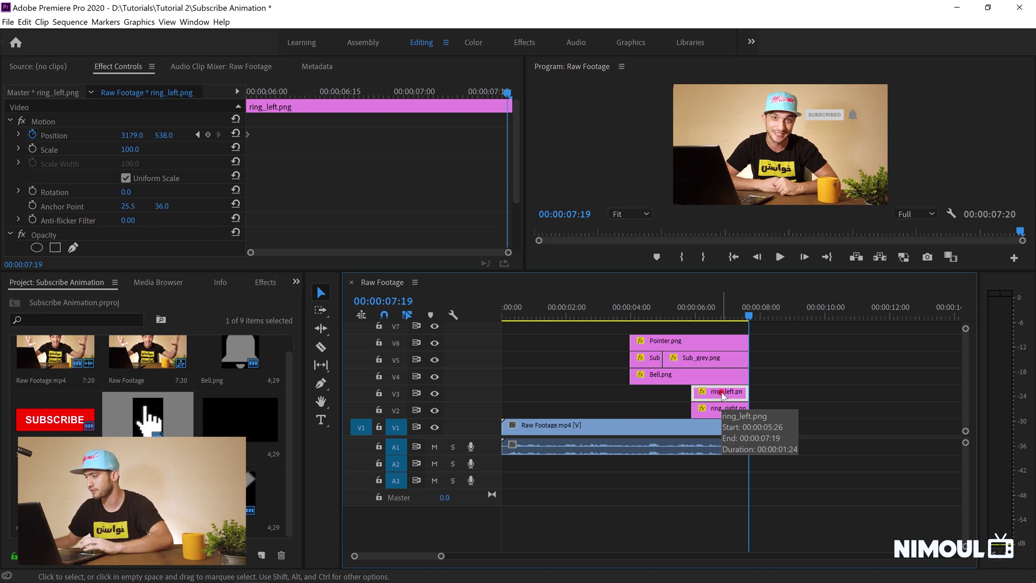
key("j")
key("k")
left_click(715, 397)
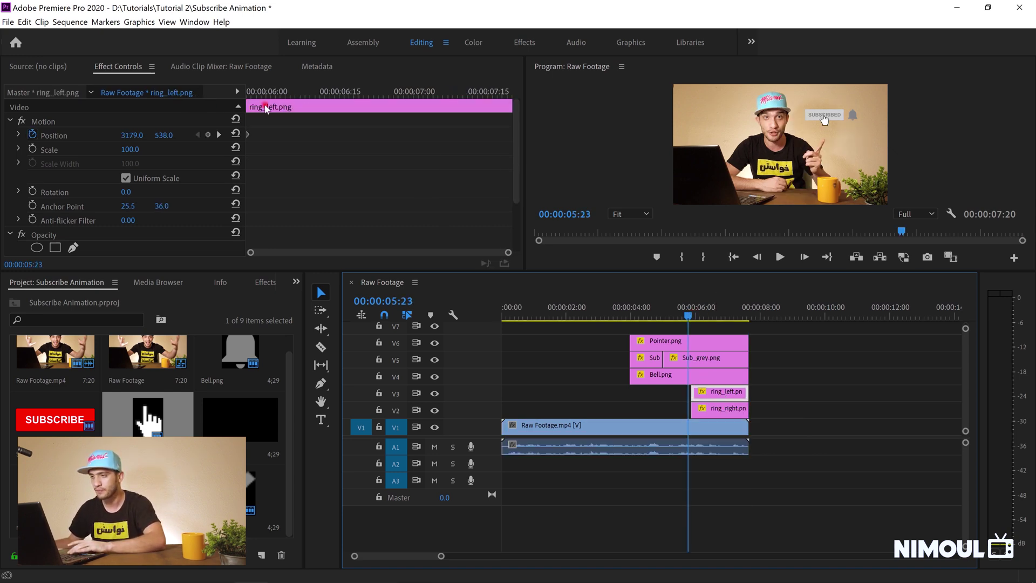
left_click_drag(255, 92, 287, 92)
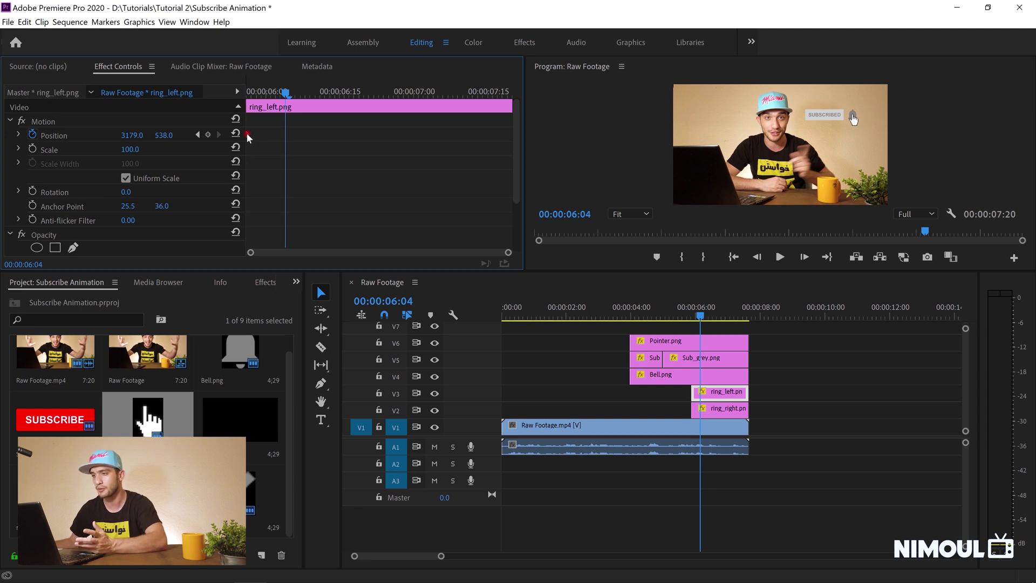
mouse_move(247, 133)
left_mouse_down()
mouse_move(285, 133)
mouse_move(247, 135)
left_mouse_up()
key("ctrl+s")
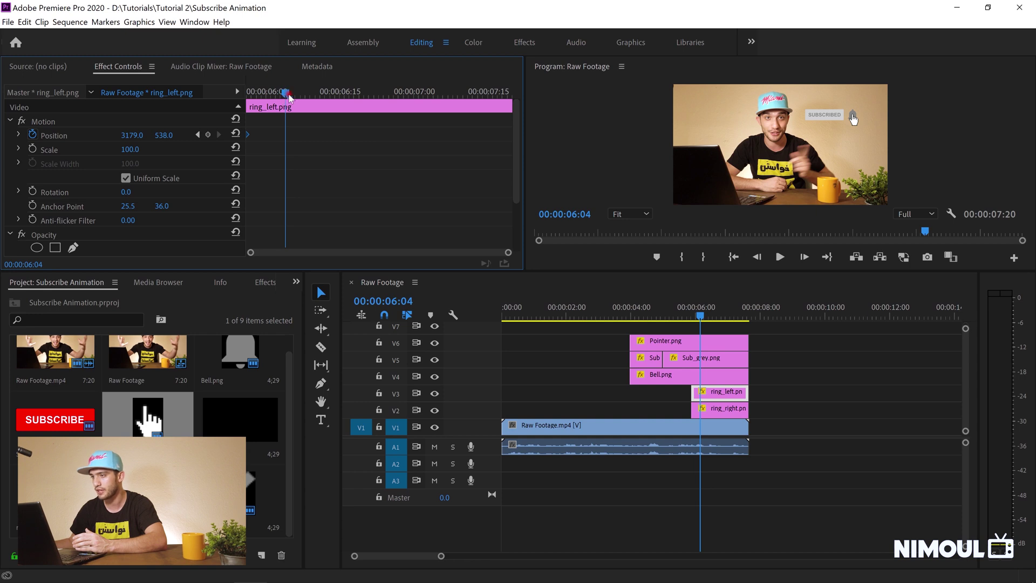
left_click_drag(289, 97, 286, 96)
left_click_drag(247, 136, 285, 135)
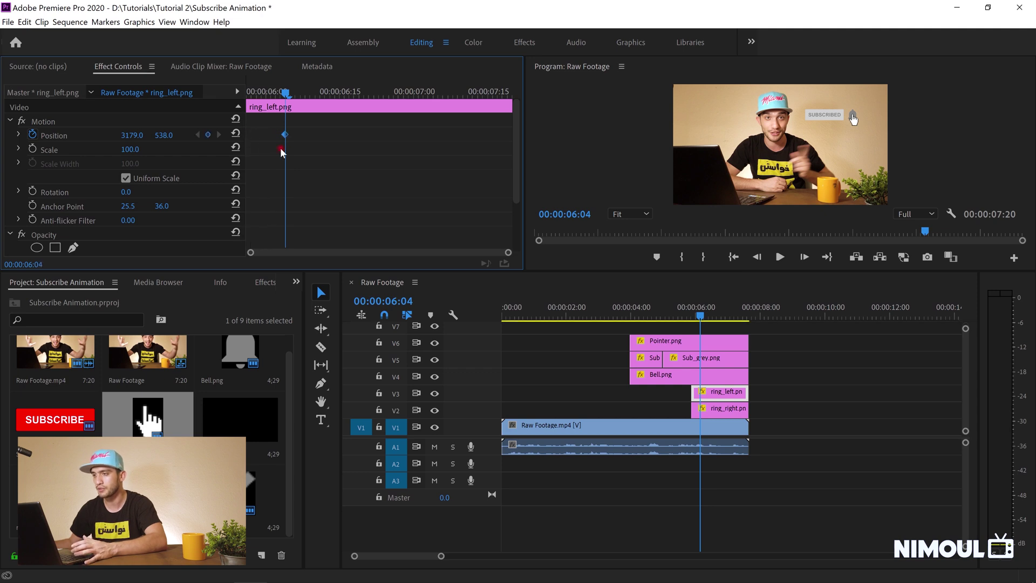
Set ring_left.png's position to 3151.0, 481.0 at 00:00:06:06 so it moves up and away from the bell
left_click_drag(286, 96, 296, 96)
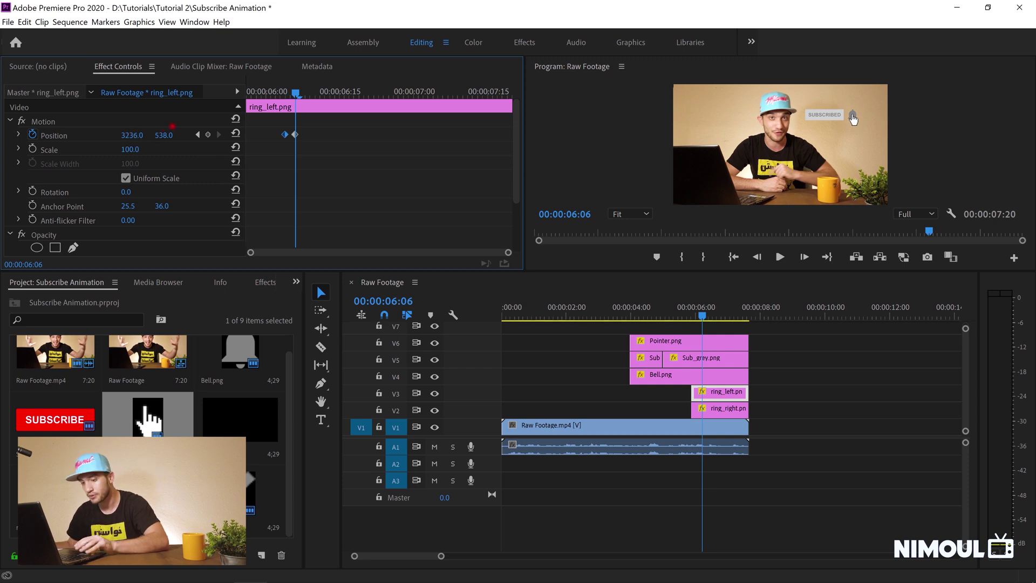
left_click_drag(132, 135, 160, 139)
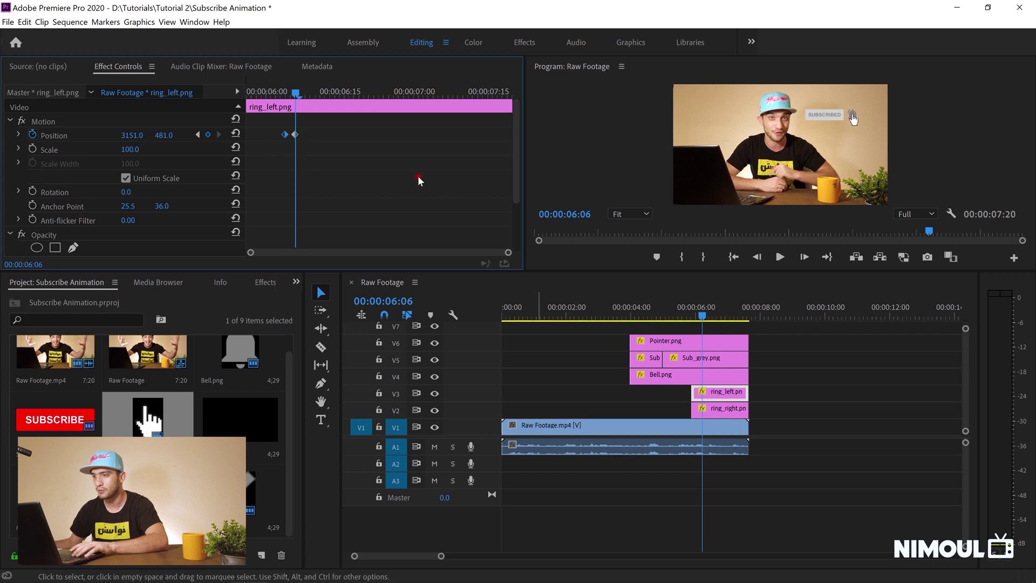
Shift ring_right.png's Position keyframe to 00:00:06:04, matching the first ring_left.png keyframe
left_click(741, 410)
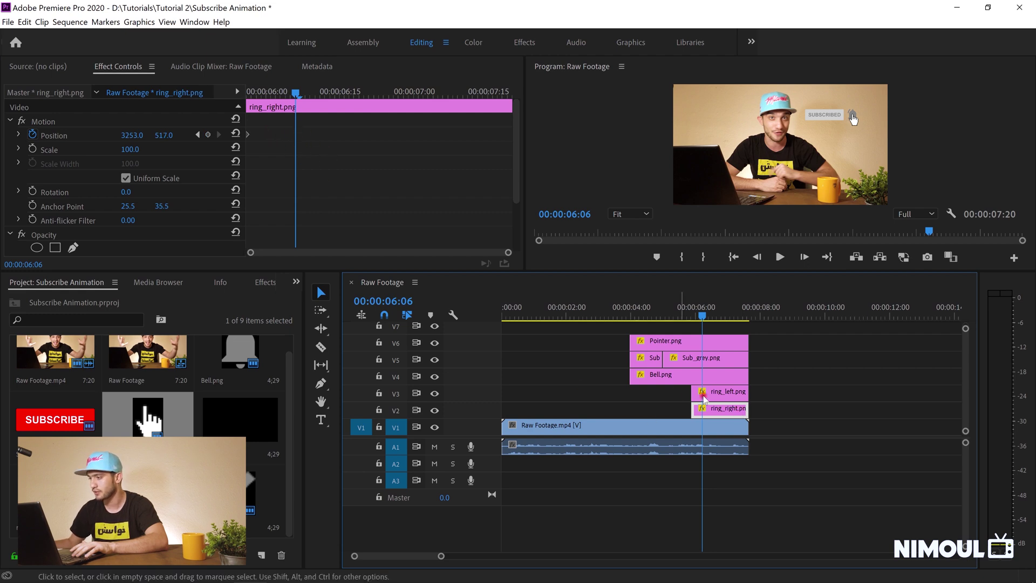
left_click(726, 393)
left_click(285, 134)
left_click(198, 135)
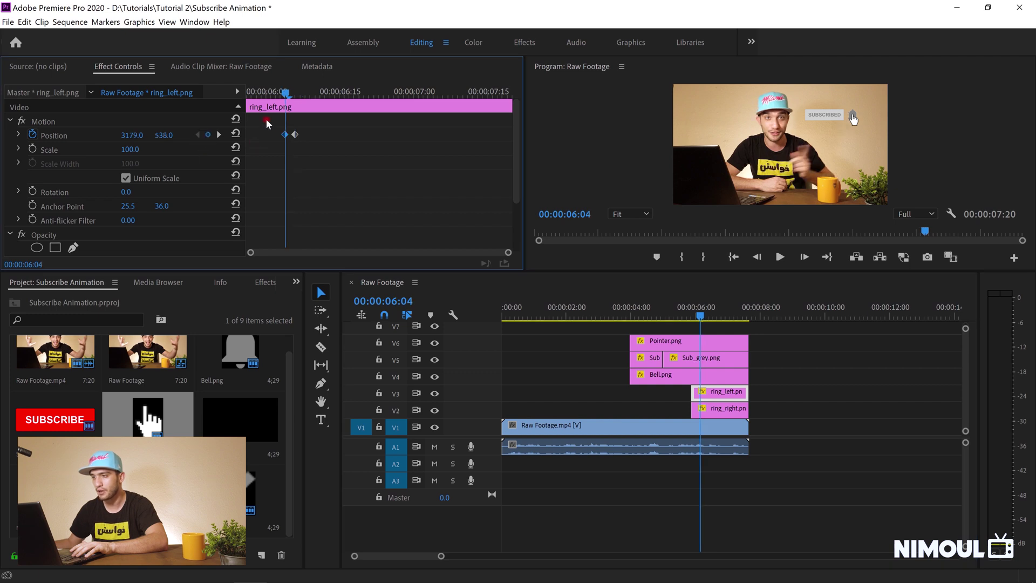
left_click(727, 409)
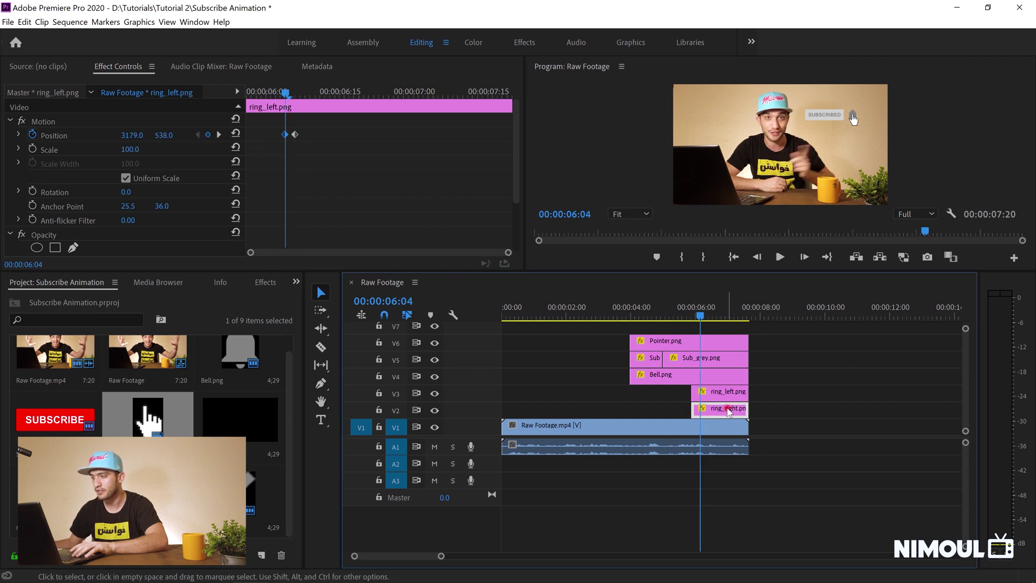
left_click_drag(247, 139, 288, 139)
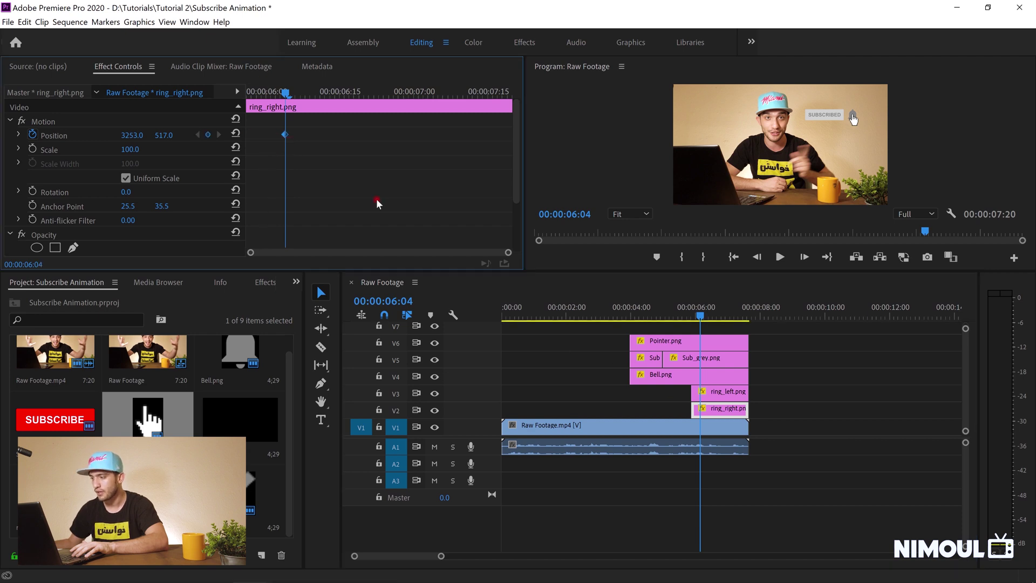
Set ring_right.png's position to 3286.0, 486.0 at 00:00:06:06, the time of ring_left.png's second keyframe
left_click(713, 393)
left_click(219, 135)
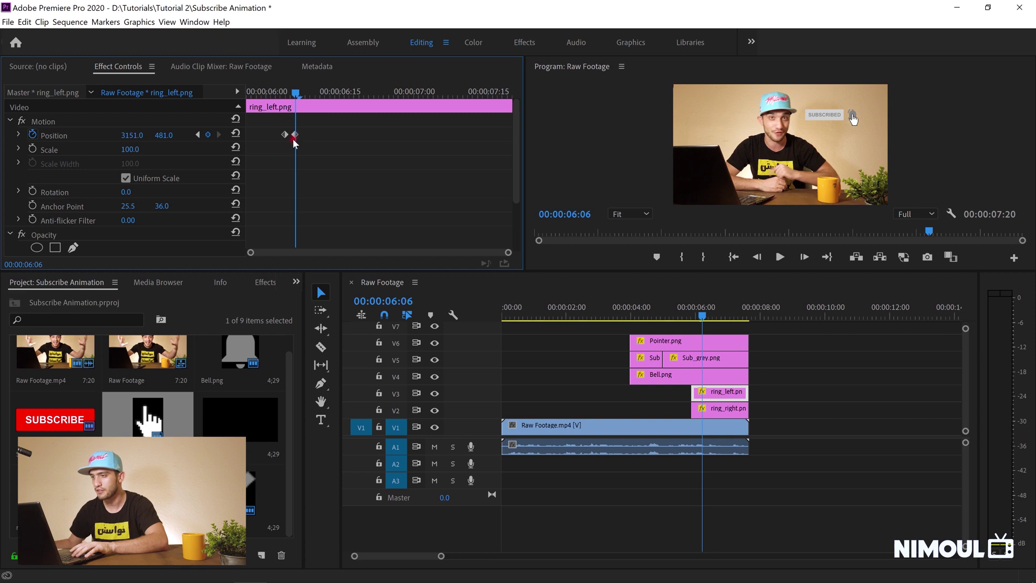
left_click(722, 409)
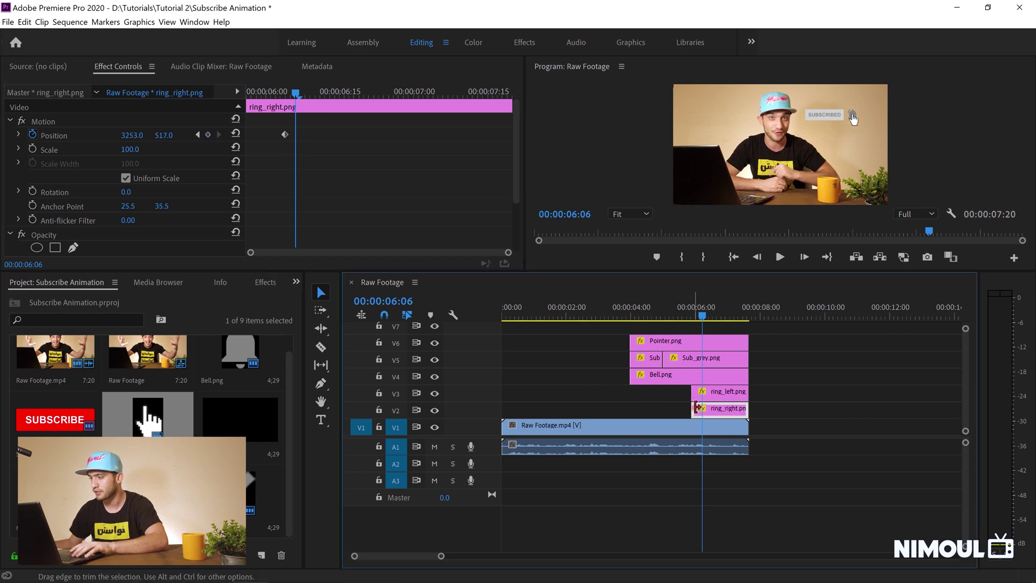
left_click(131, 136)
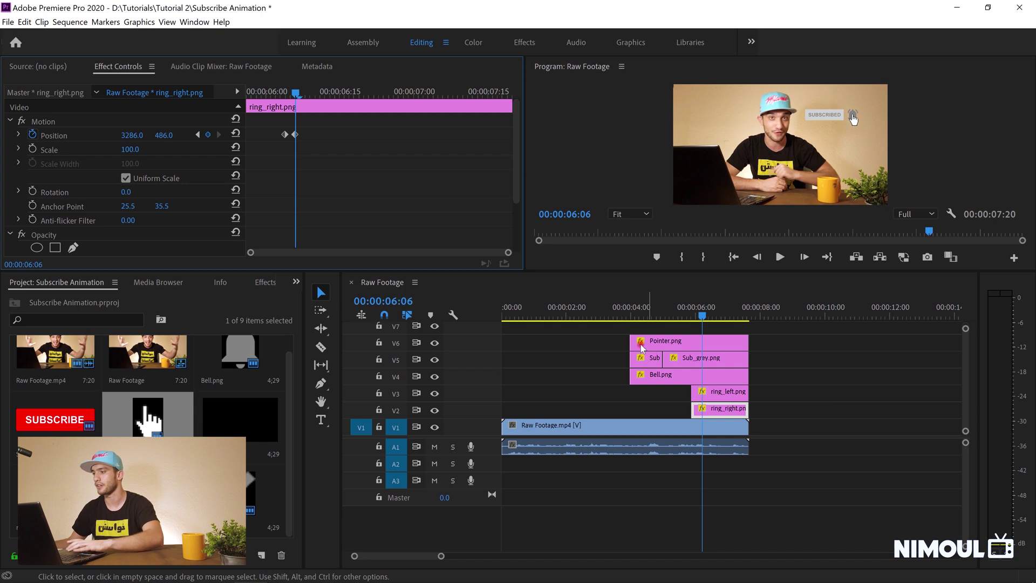
Save the project and play the sequence from before the graphics appear to check the ring animation
key("ctrl+s")
left_click(615, 308)
key("space")
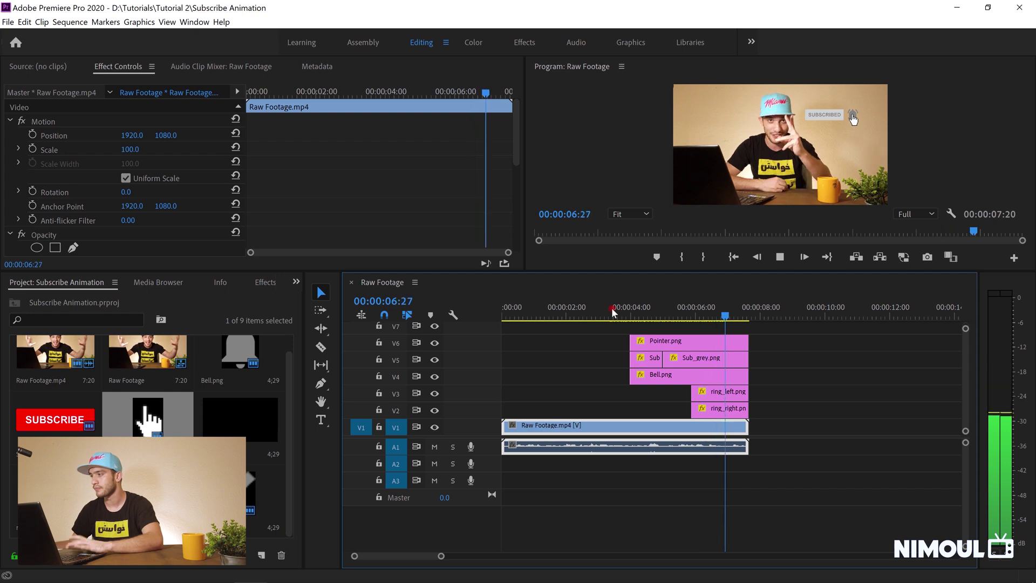
key("space")
key("ctrl+s")
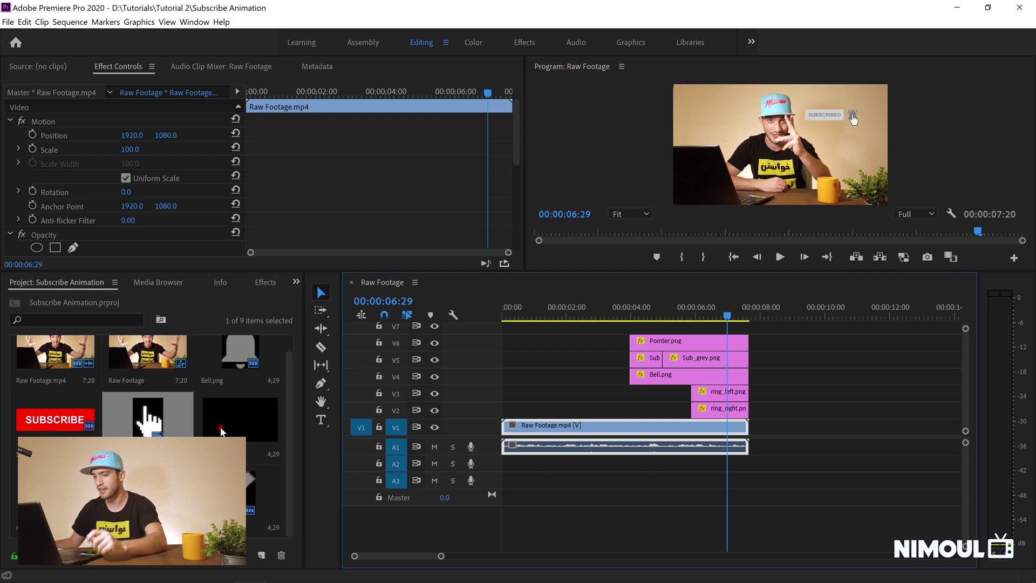
Add a shortened Click Effect.png clip on track V7, aligning its start with the start of the Sub_grey.png clip
left_click_drag(228, 420, 640, 327)
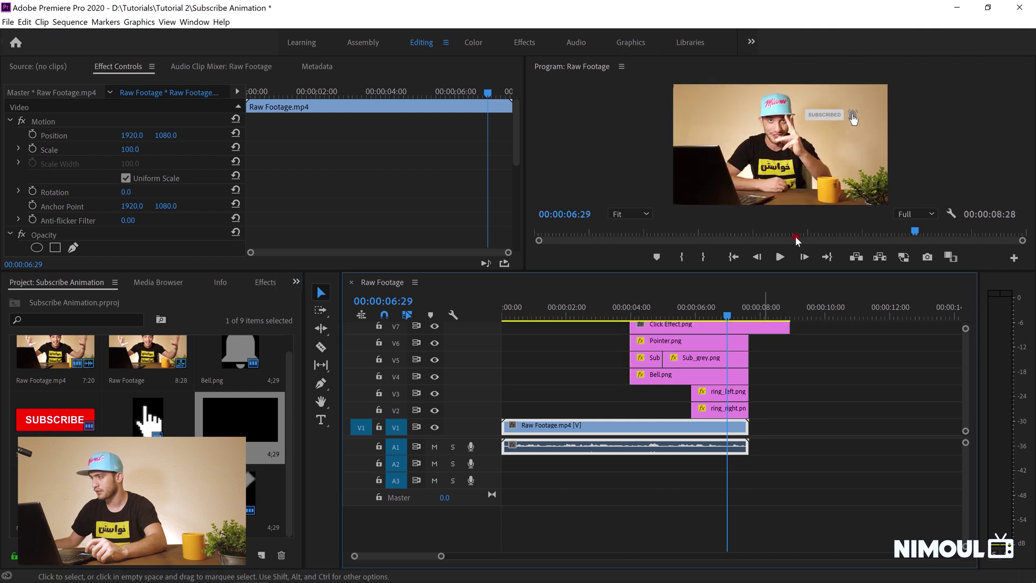
left_click(657, 329)
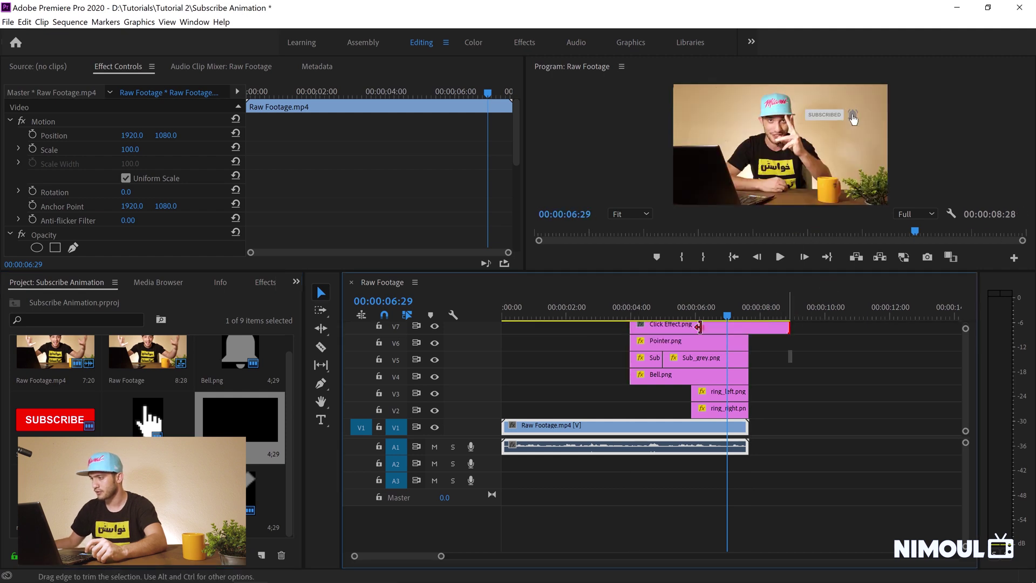
left_click(658, 313)
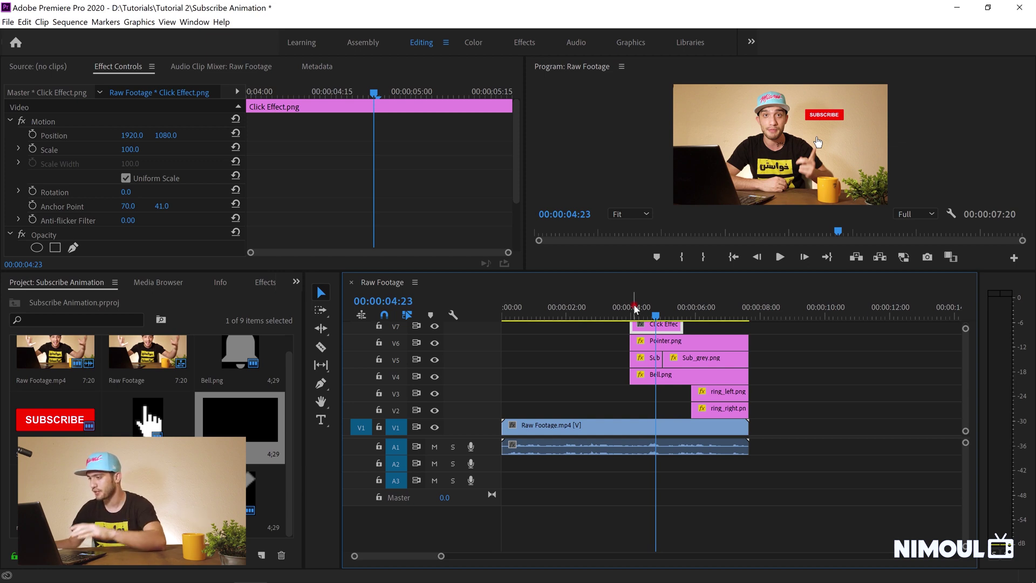
key("space")
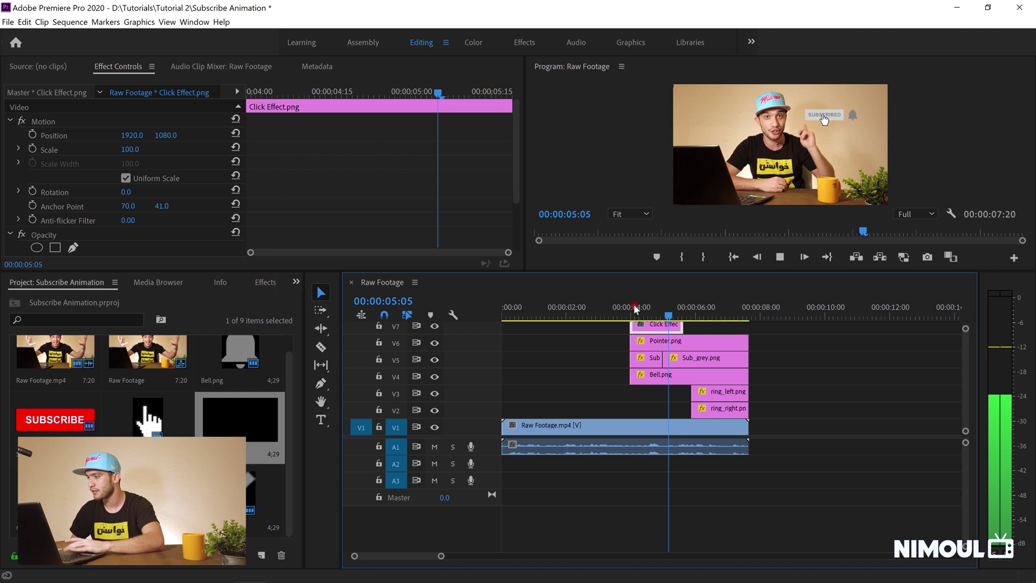
key("space")
left_click_drag(636, 326, 664, 326)
Set the Click Effect.png position to 2685.0, 513.0, at the pointer's fingertip on the subscribe button
key("equal")
key("equal")
key("equal")
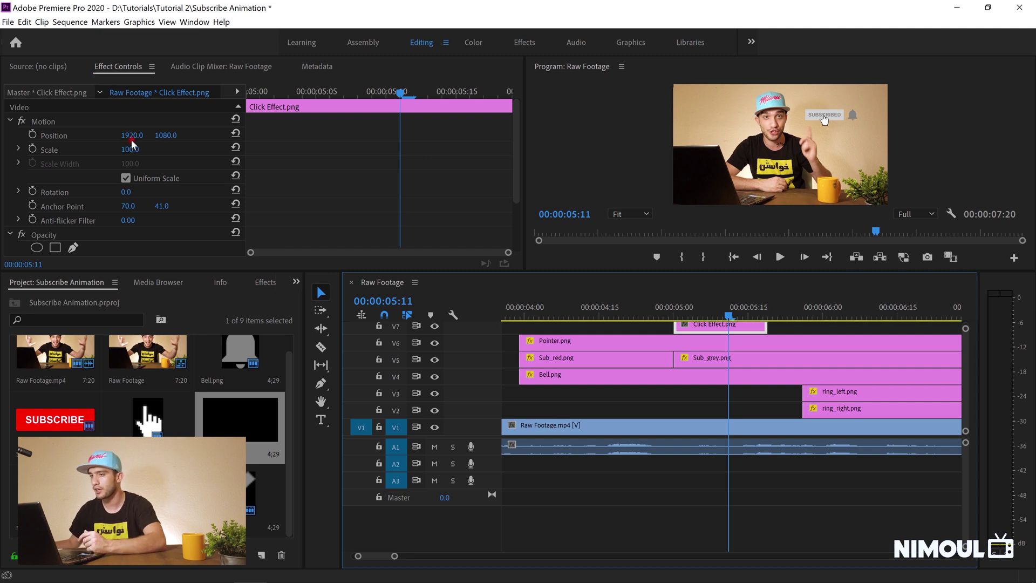
left_click_drag(135, 135, 199, 133)
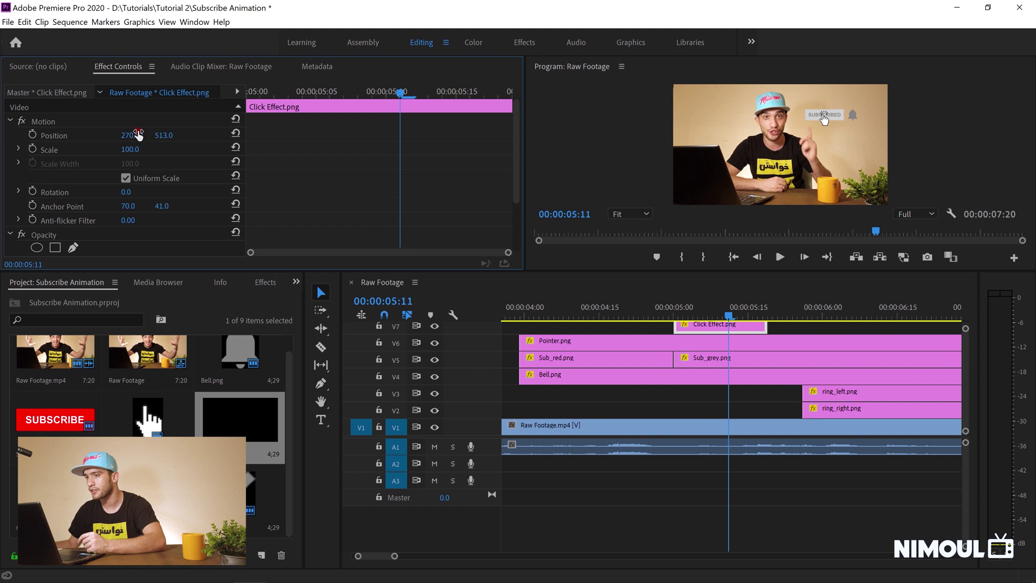
Shorten the Click Effect.png clip further, shift it slightly ahead of Sub_grey.png's start, and replay the click moment
left_click(610, 306)
key("space")
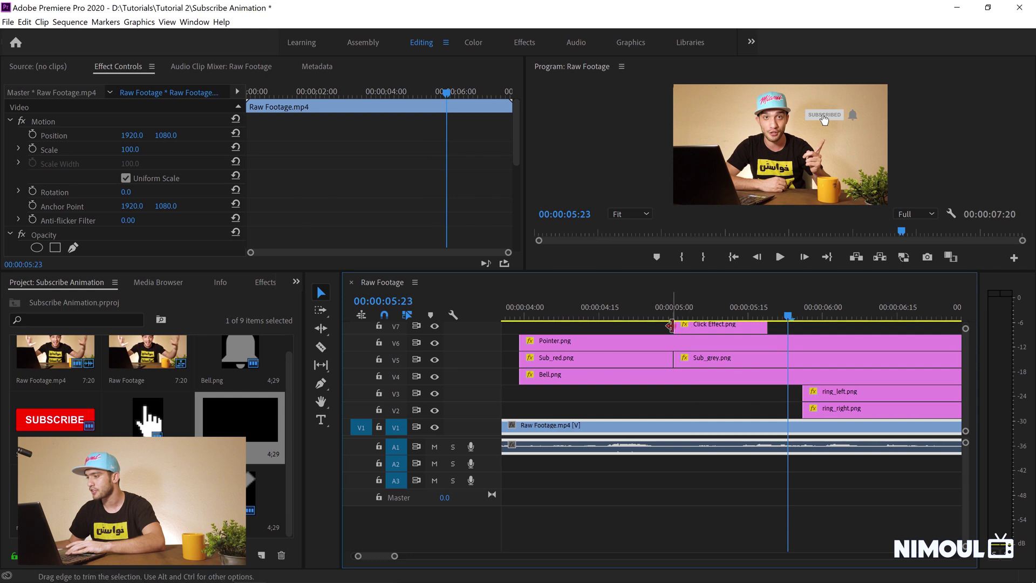
left_click_drag(675, 328, 653, 324)
left_click(635, 300)
key("space")
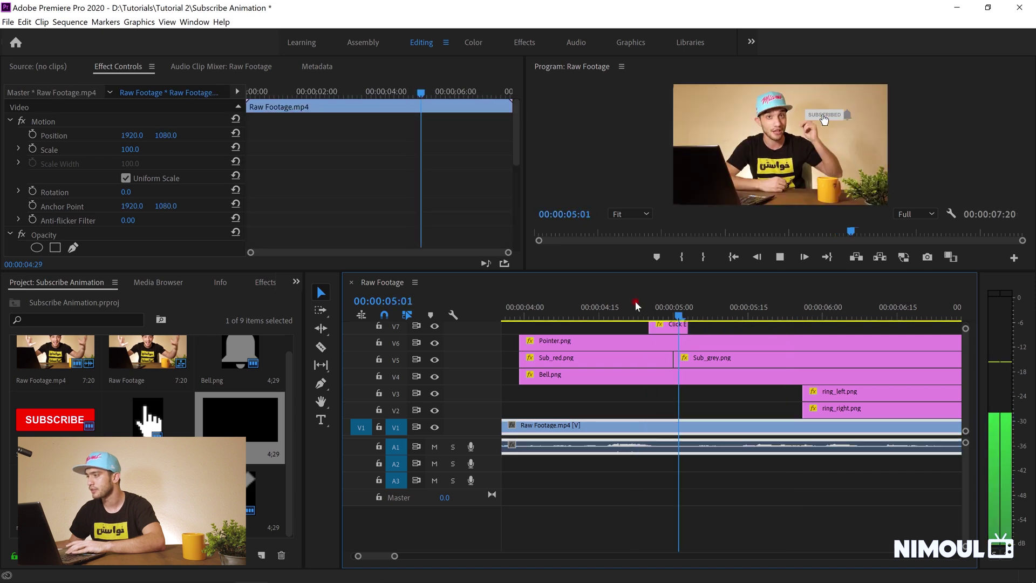
left_click(639, 311)
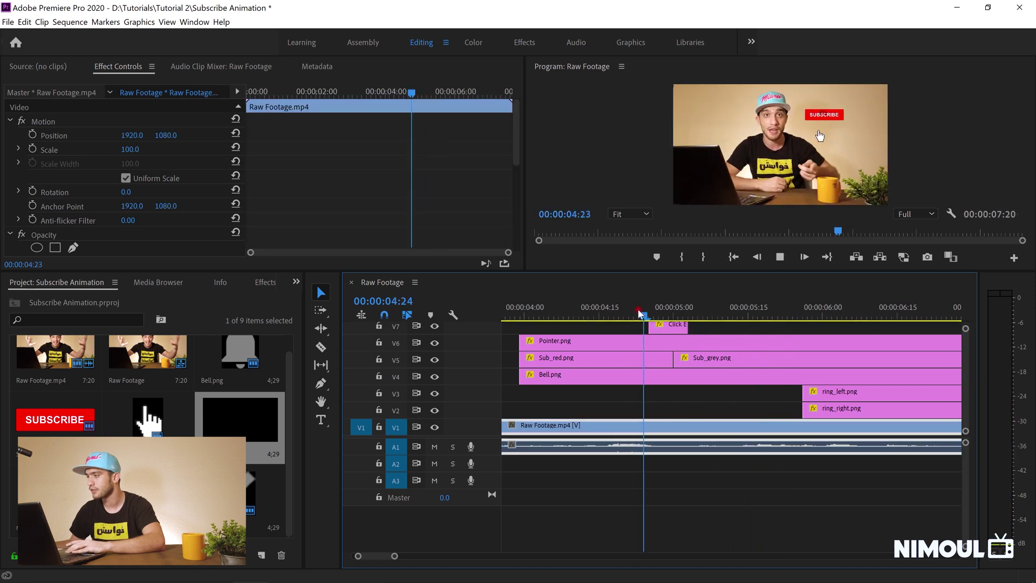
key("space")
left_click(625, 311)
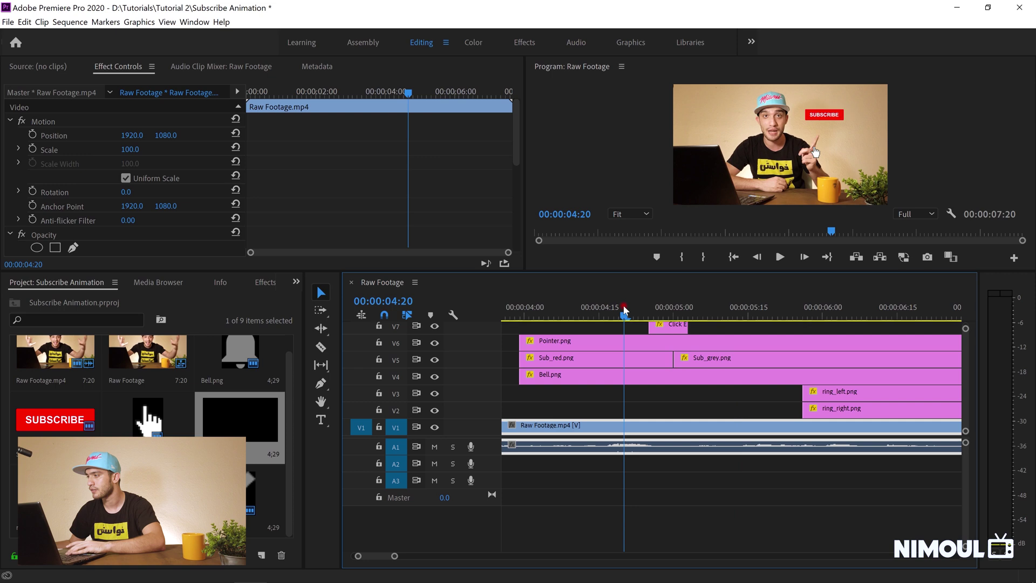
key("space")
Try moving the Click Effect.png clip earlier so it ends where Sub_grey.png begins, and play the result
left_click(667, 327)
left_click_drag(666, 328, 651, 330)
left_click(625, 312)
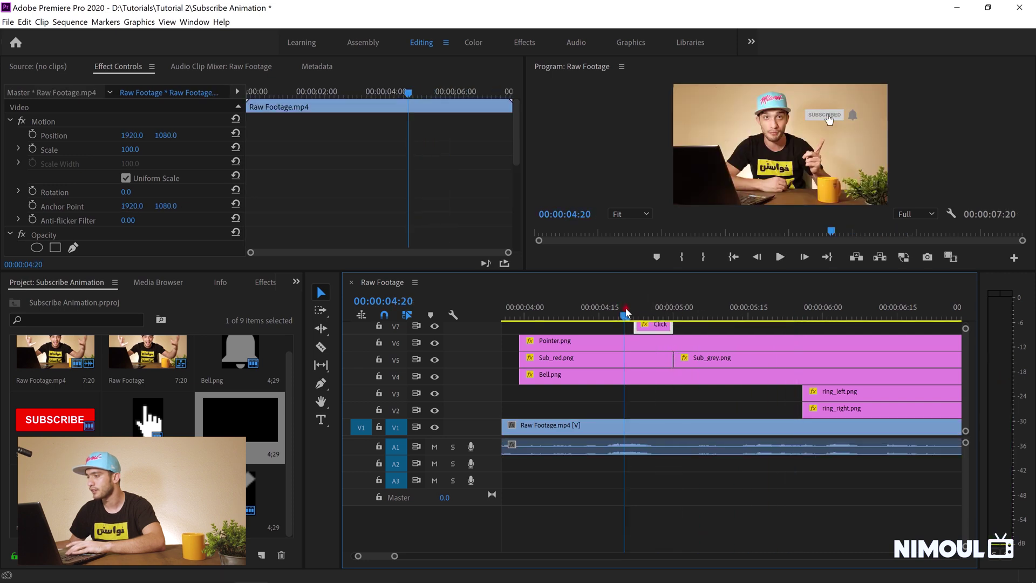
key("space")
key("space")
Move the Click Effect.png clip to start together with Sub_grey.png and play the animation to check its timing
left_click_drag(647, 330, 661, 318)
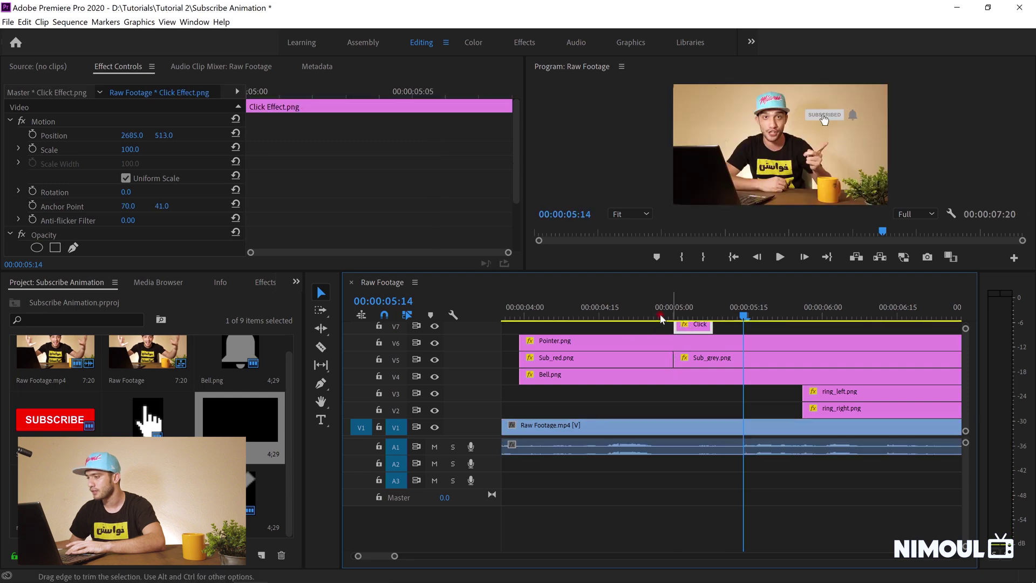
key("space")
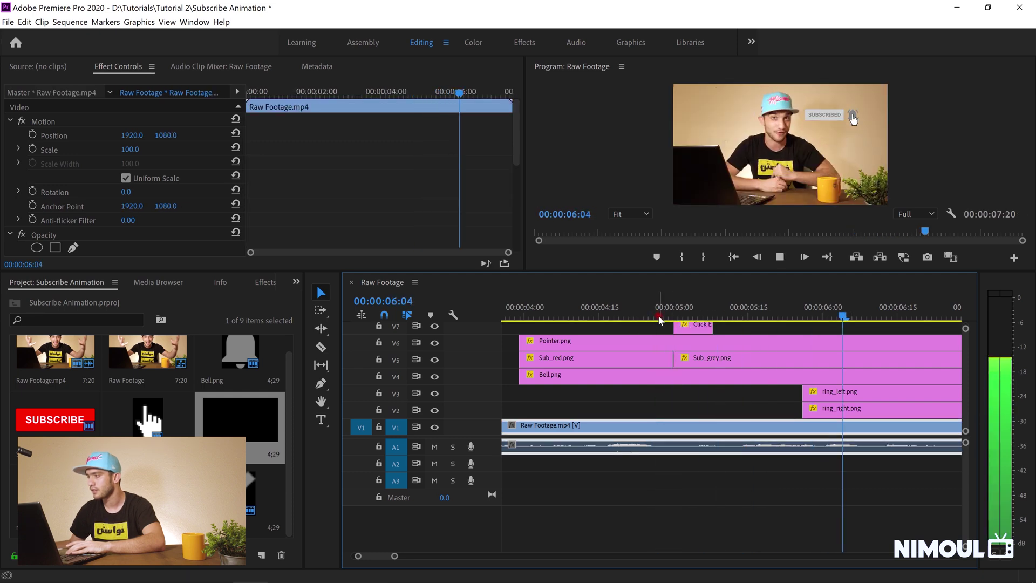
key("space")
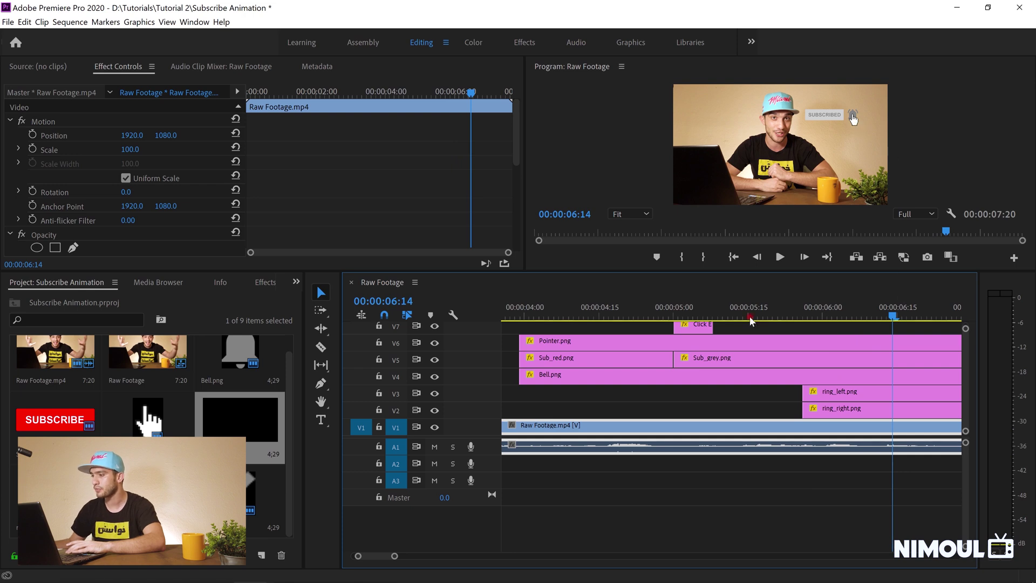
Save the project and copy the Click Effect.png clip on track V7
left_click(702, 325)
key("ctrl+s")
right_click(698, 325)
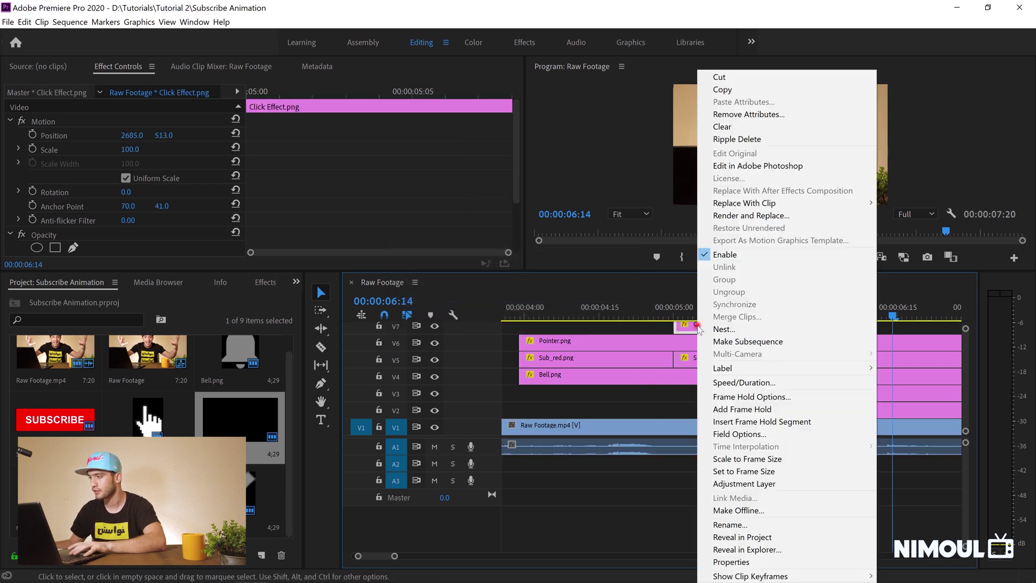
left_click(766, 90)
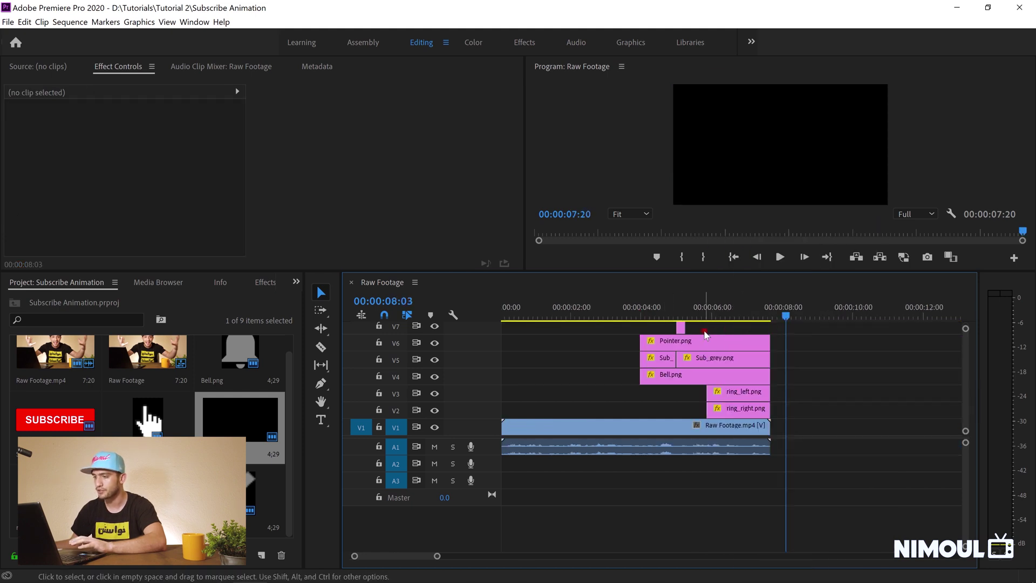
Make V7 the only targeted video track and assign the V1 source patch to it
left_click(389, 429)
left_click(362, 428)
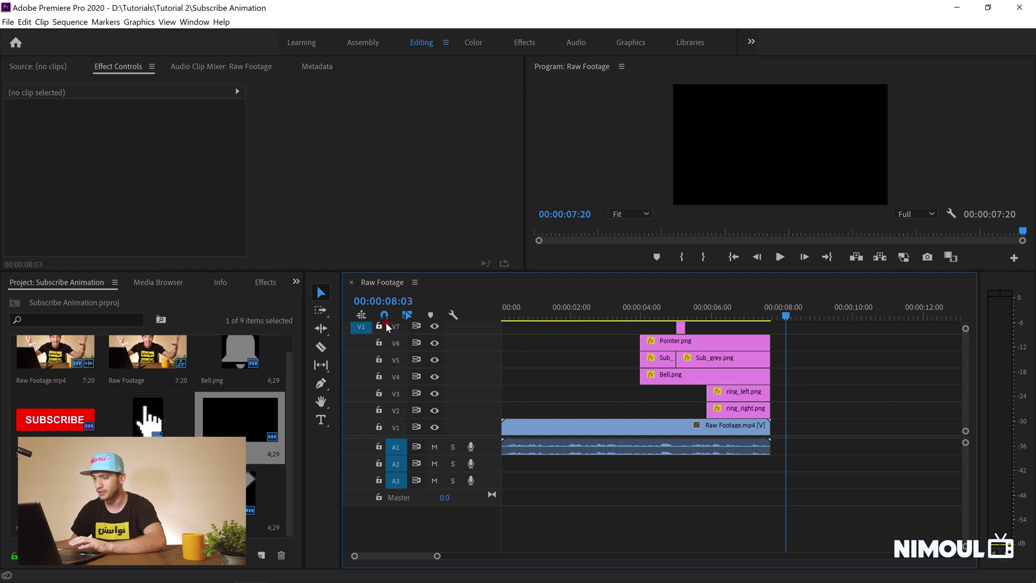
left_click(396, 327)
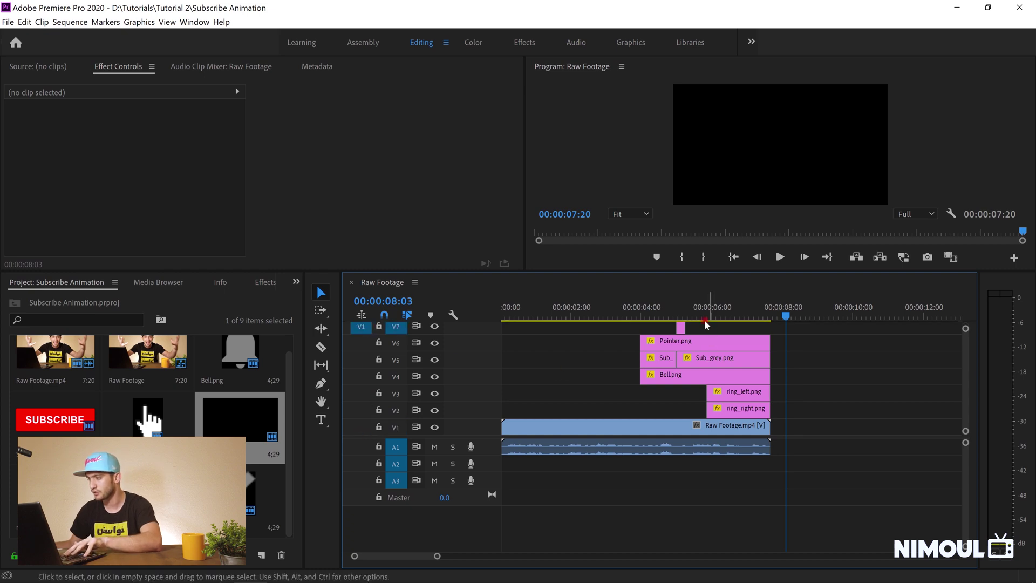
Paste a copy of the Click Effect.png clip on track V7 and move it to about 00:00:06:17
left_click(680, 328)
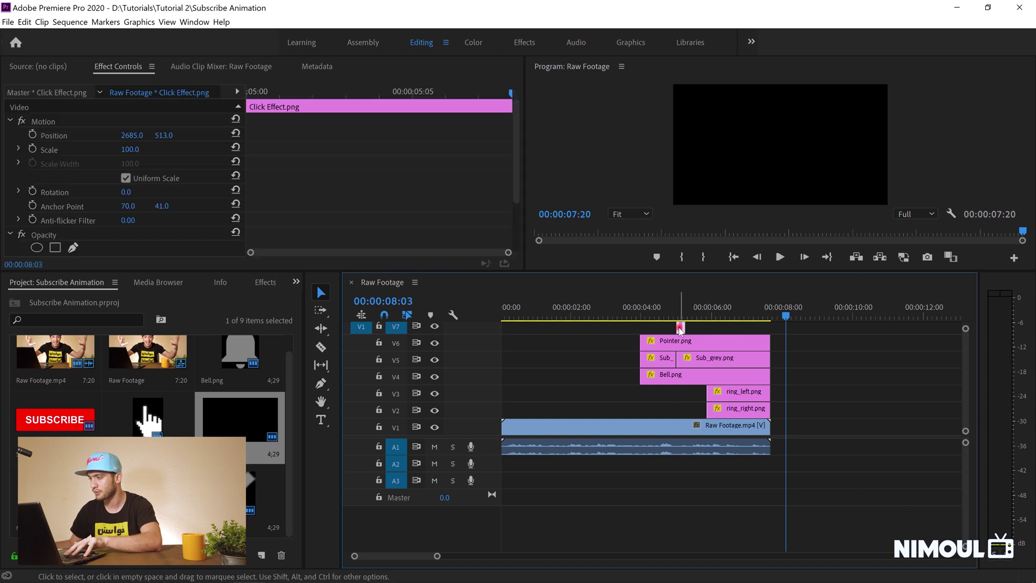
right_click(681, 327)
left_click(705, 91)
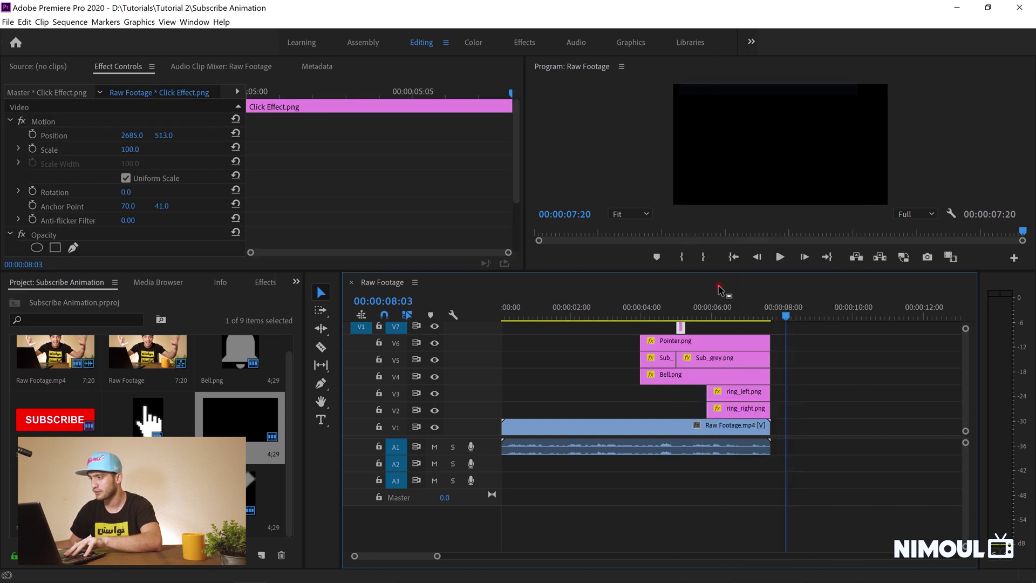
left_click(729, 330)
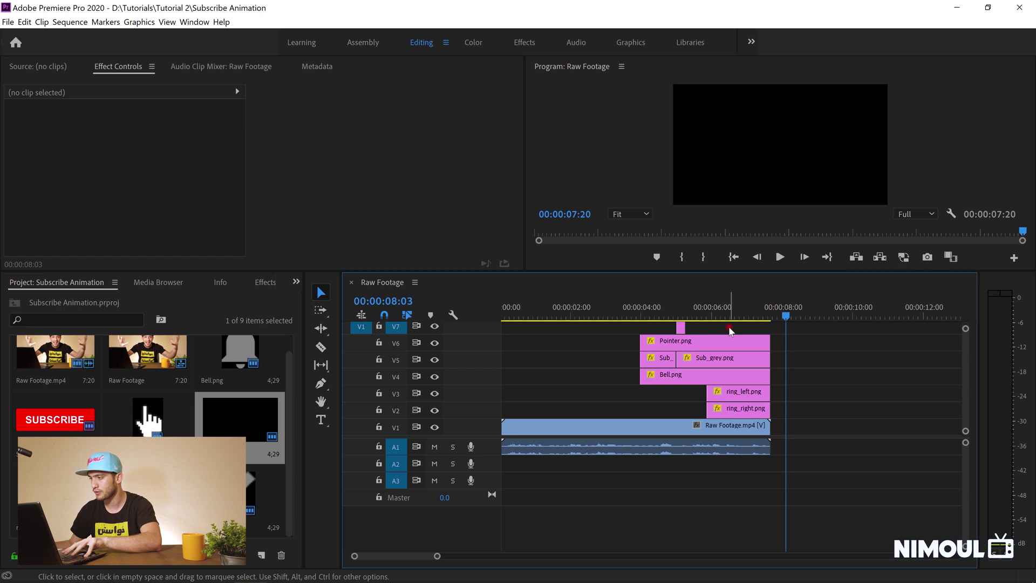
key("ctrl+v")
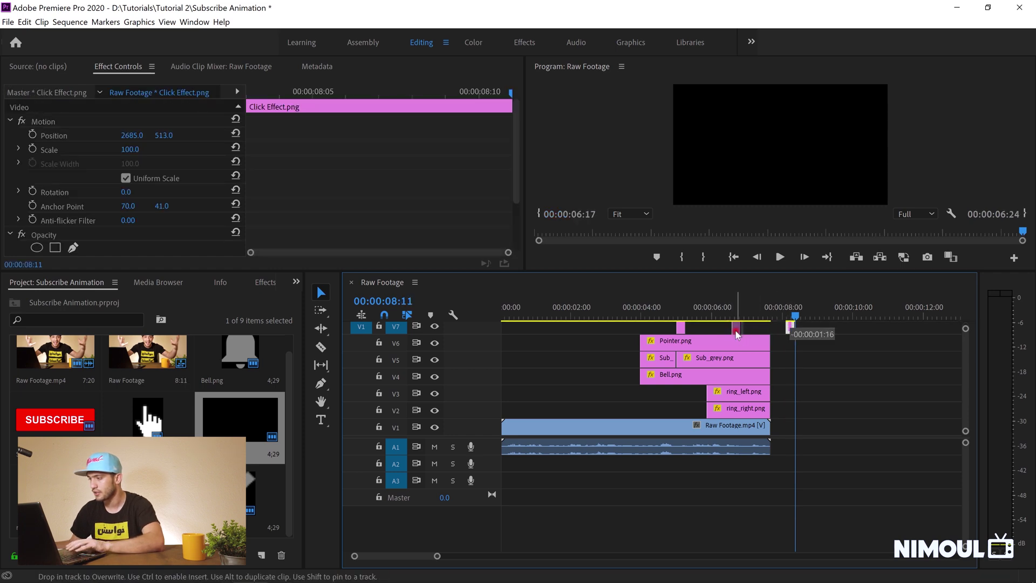
key("ctrl+z")
Shift the second Click Effect.png clip earlier to start at about 00:00:06:09, playing the bell click to check its timing
left_click(723, 316)
key("space")
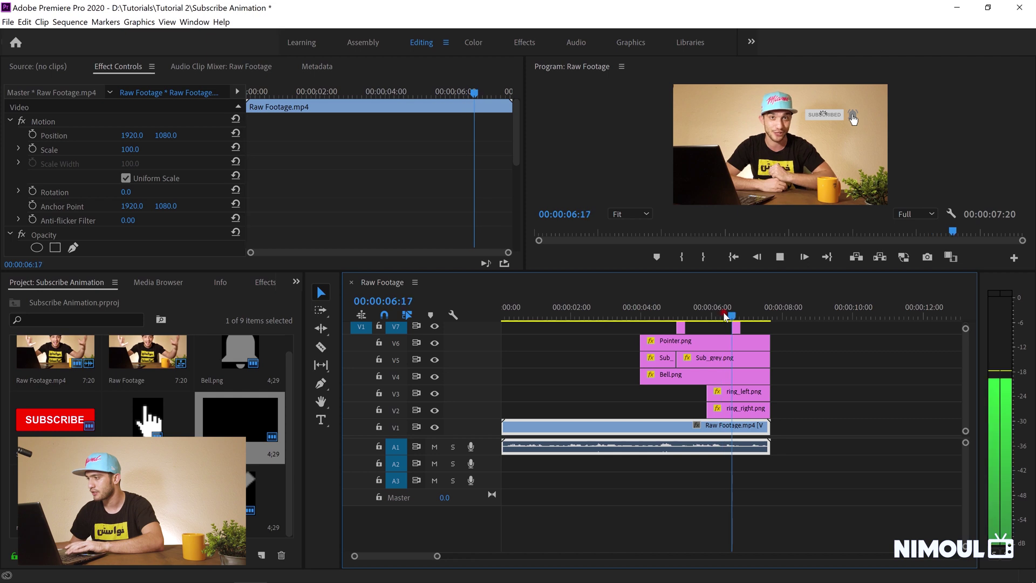
left_click(714, 312)
key("space")
left_click_drag(737, 327, 735, 330)
left_click(711, 308)
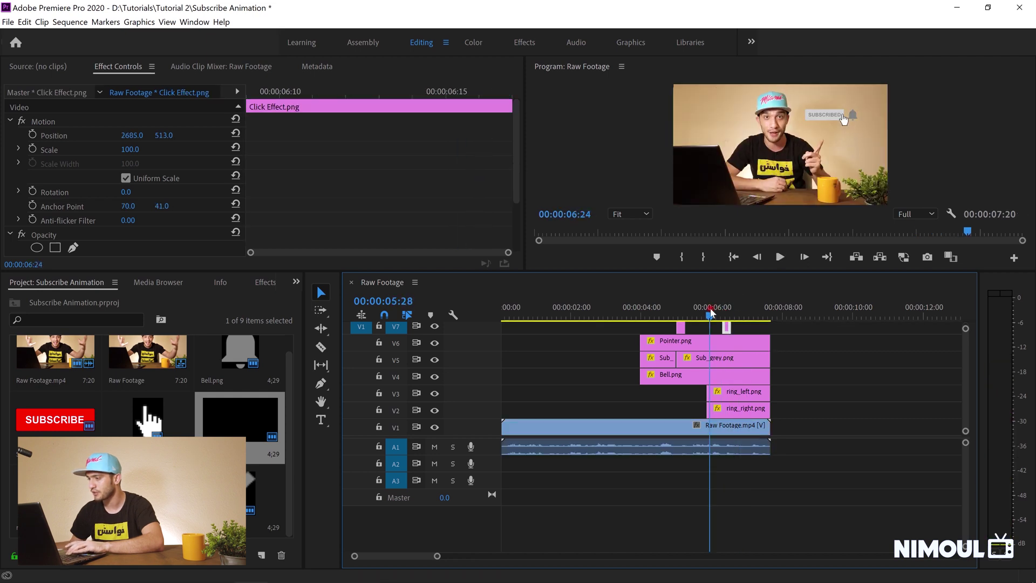
key("space")
key("space")
left_click_drag(729, 328, 726, 328)
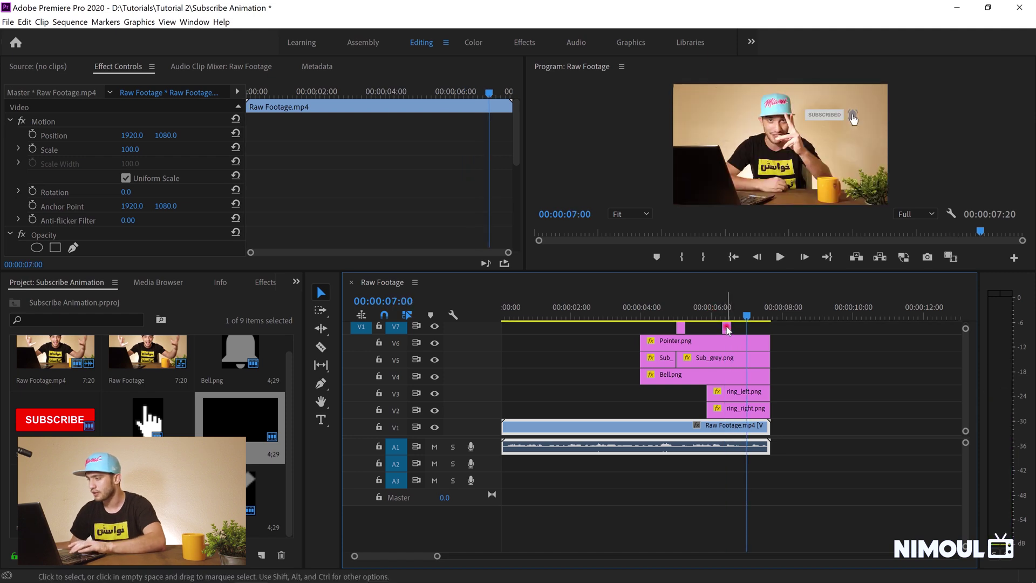
Place the second Click Effect.png graphic over the bell by setting its horizontal position to 3210
left_click(726, 312)
key("Right")
key("Right")
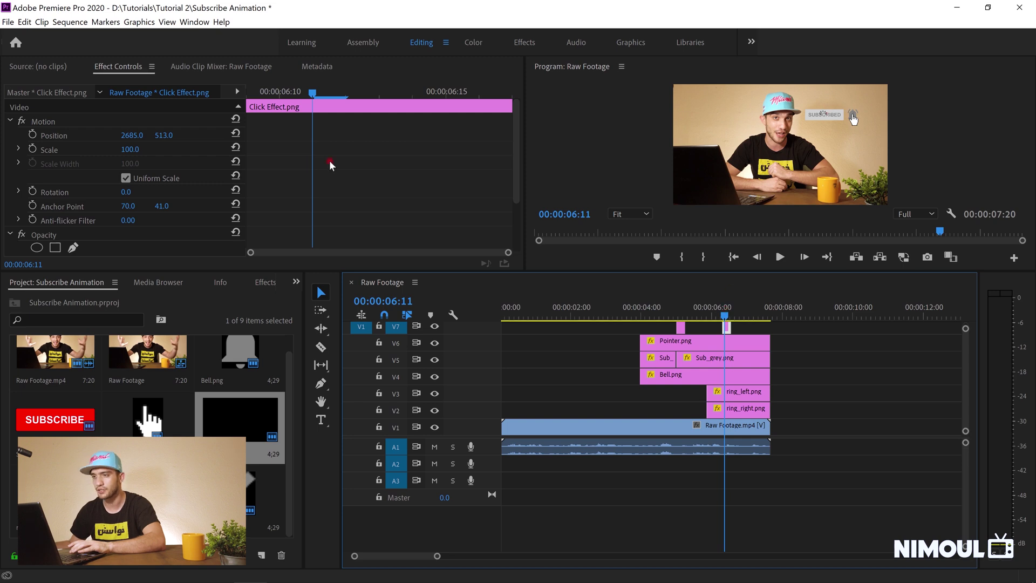
left_click(133, 136)
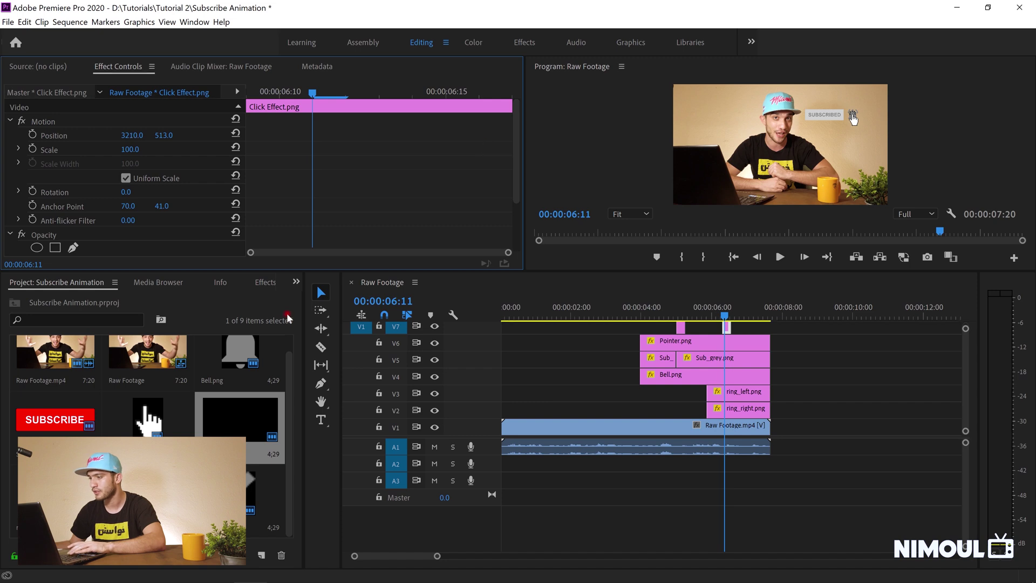
Play the animation through both click effects to check them, and save the project
left_click(669, 310)
key("space")
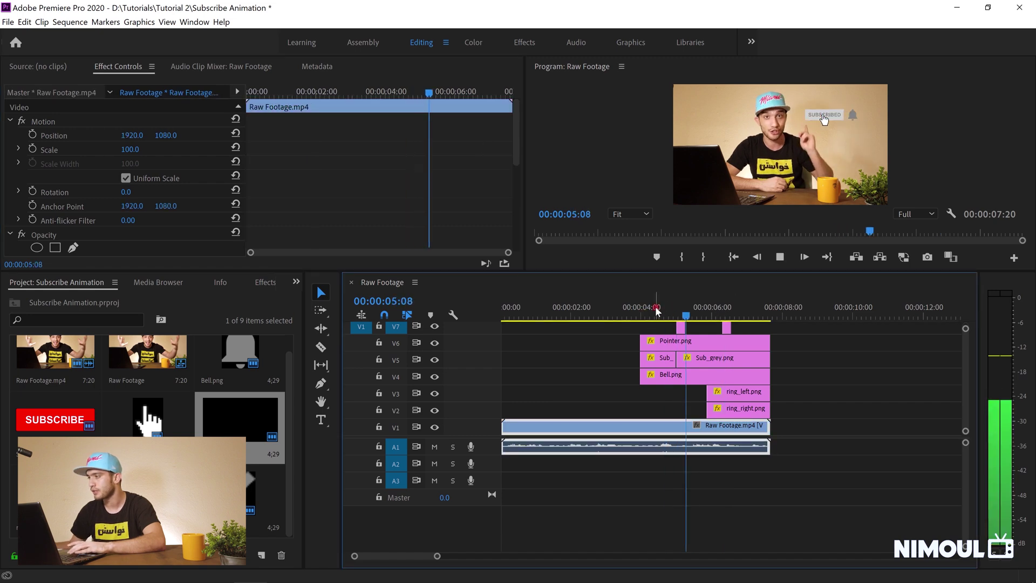
key("space")
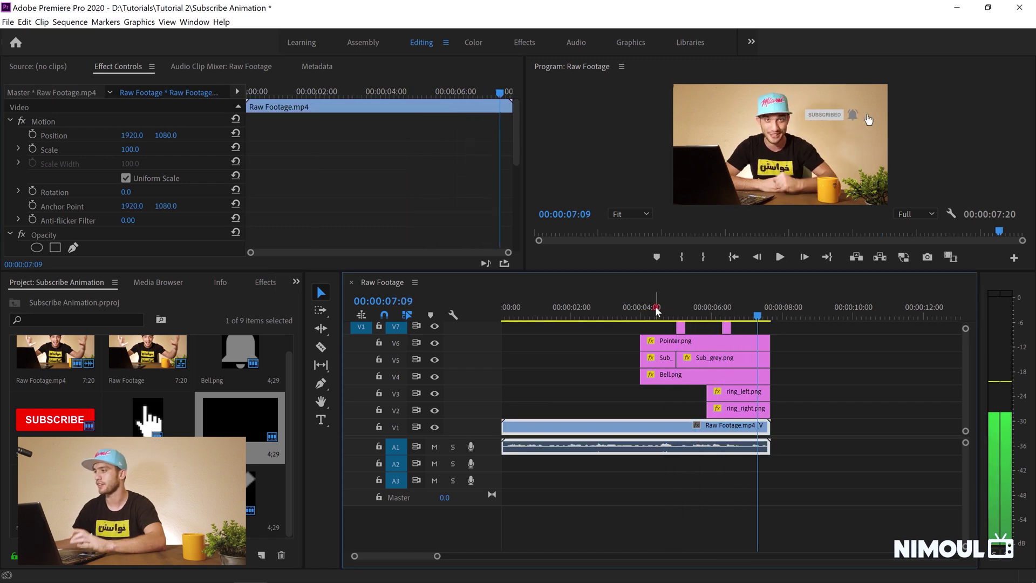
key("ctrl+s")
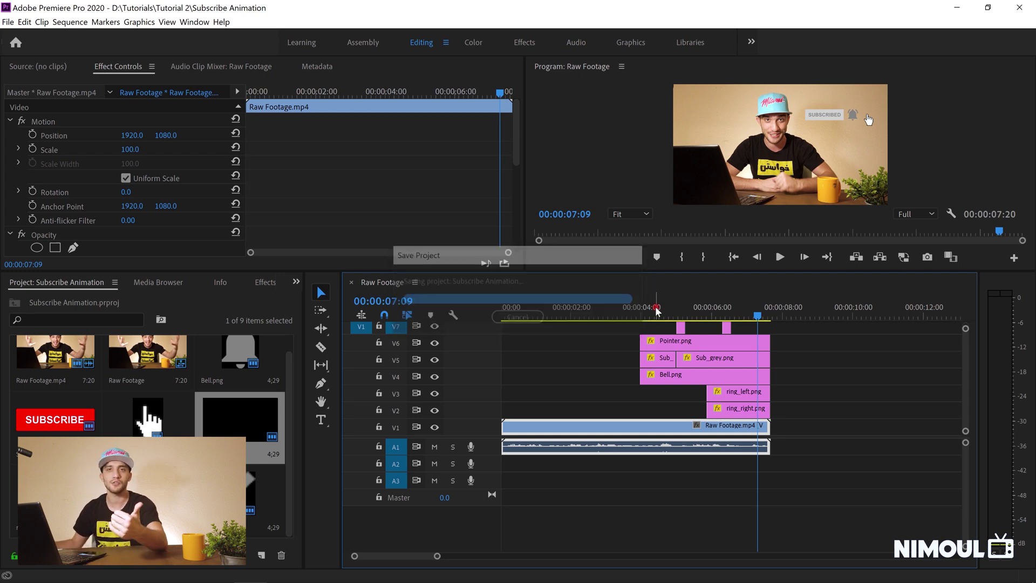
Switch to the Assembly workspace and import Mouse Click.mp3 from the Sounds folder in Tutorial 2
left_click(292, 377)
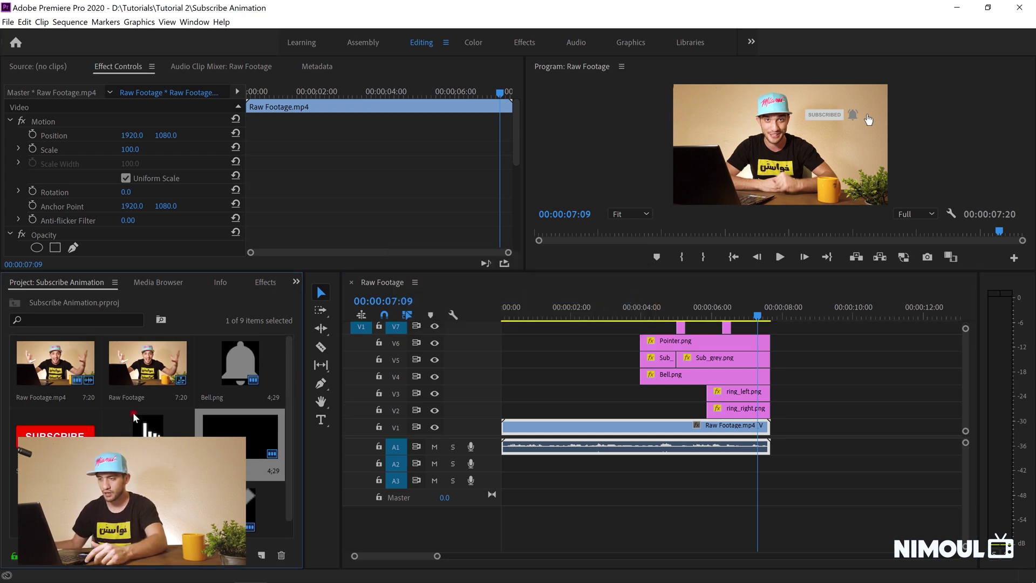
right_click(106, 415)
left_click(373, 44)
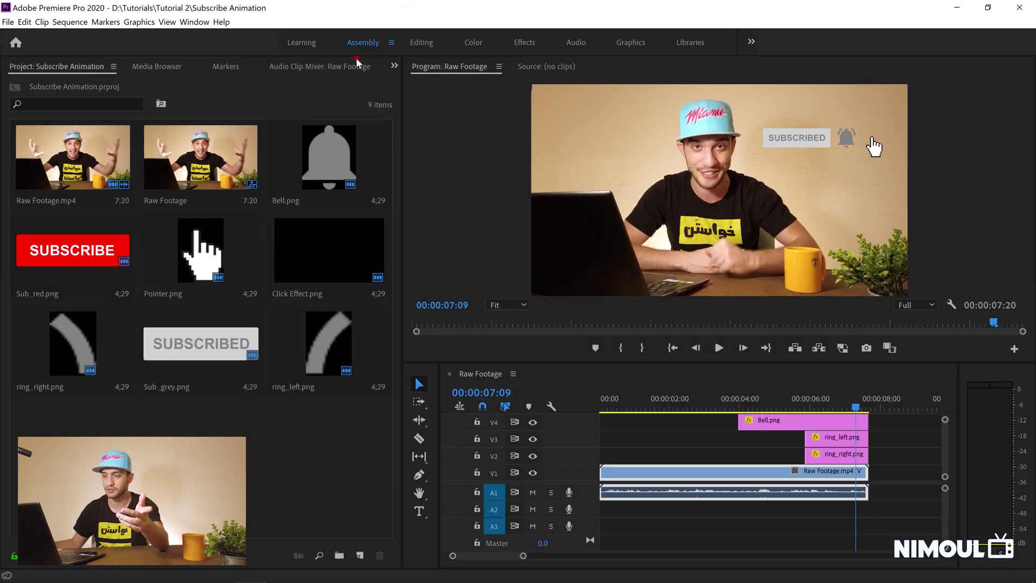
right_click(172, 248)
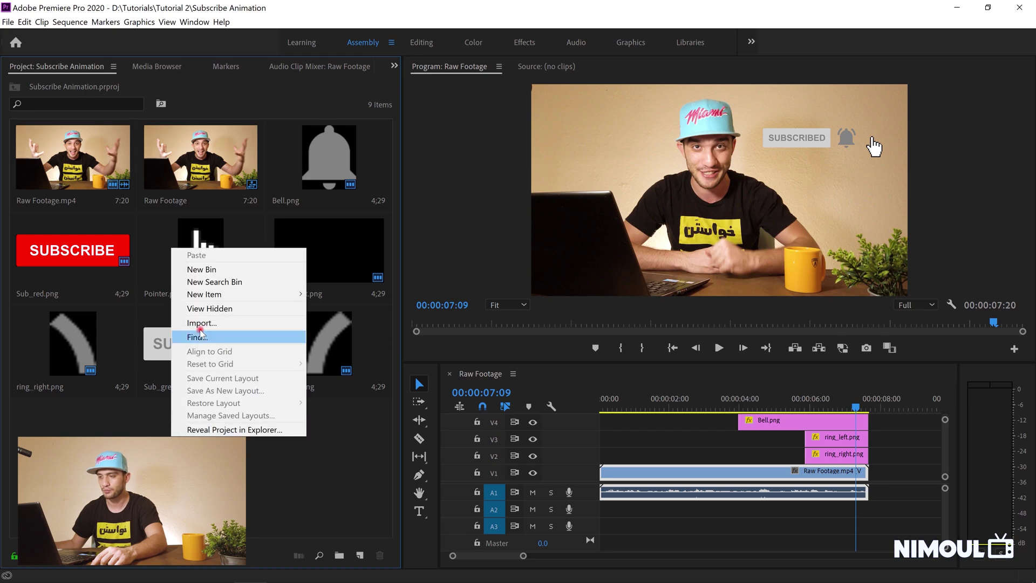
left_click(212, 324)
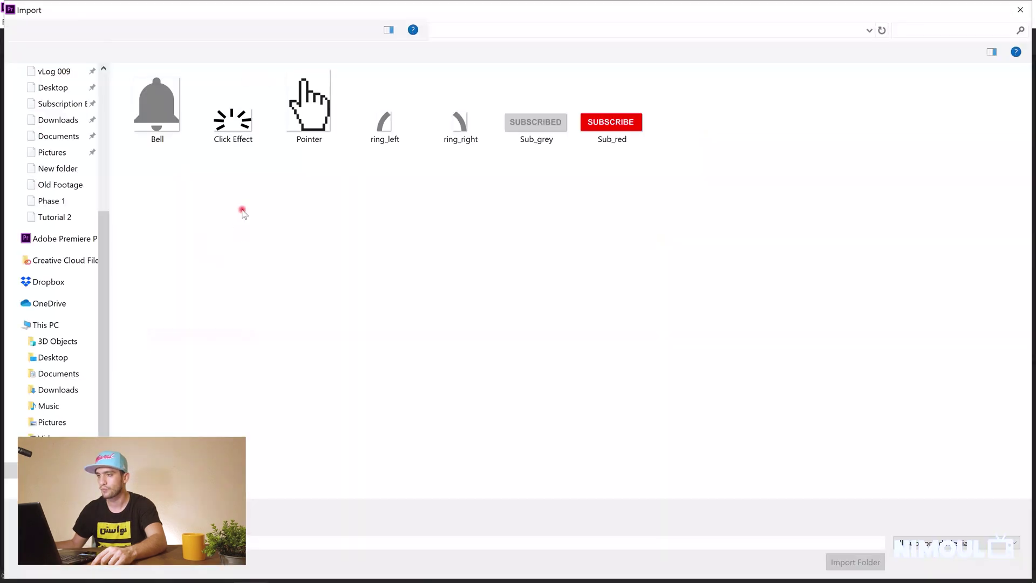
left_click(237, 32)
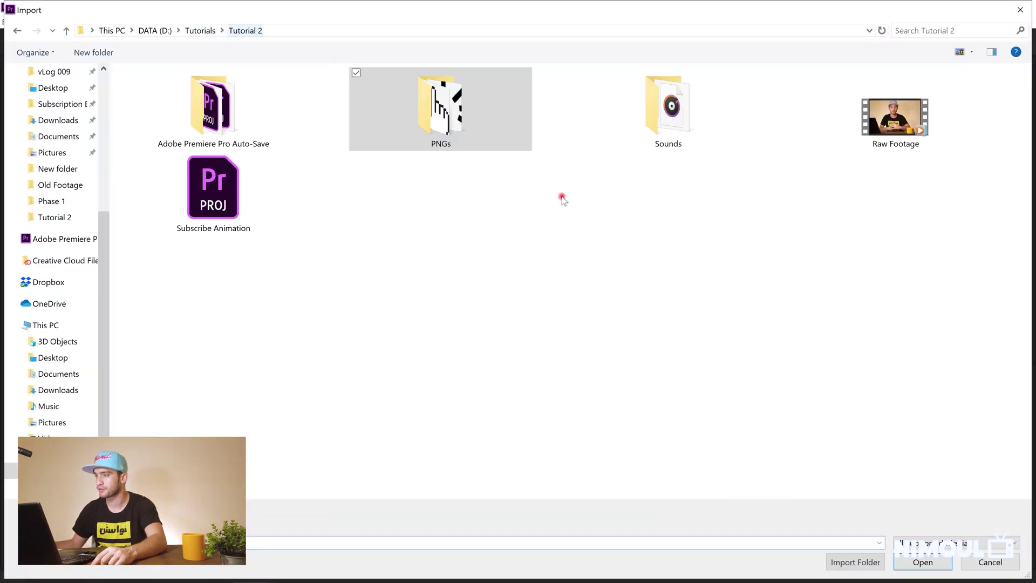
double_click(648, 119)
double_click(178, 92)
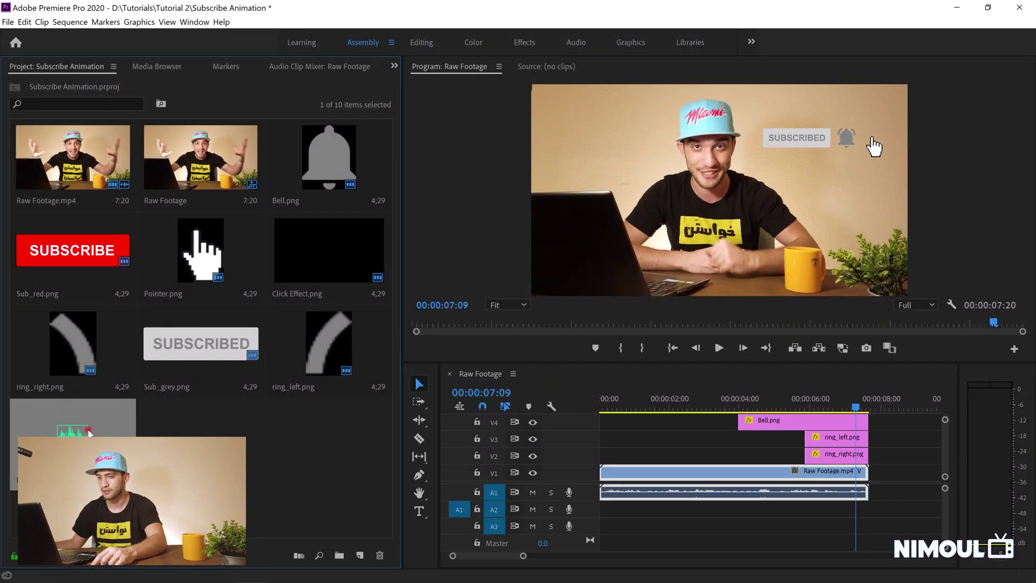
Open Mouse Click.mp3 as the source and mark its in point at 00;00;01;01 and out point at 00;00;01;14 around the click sound
double_click(89, 432)
left_click(721, 348)
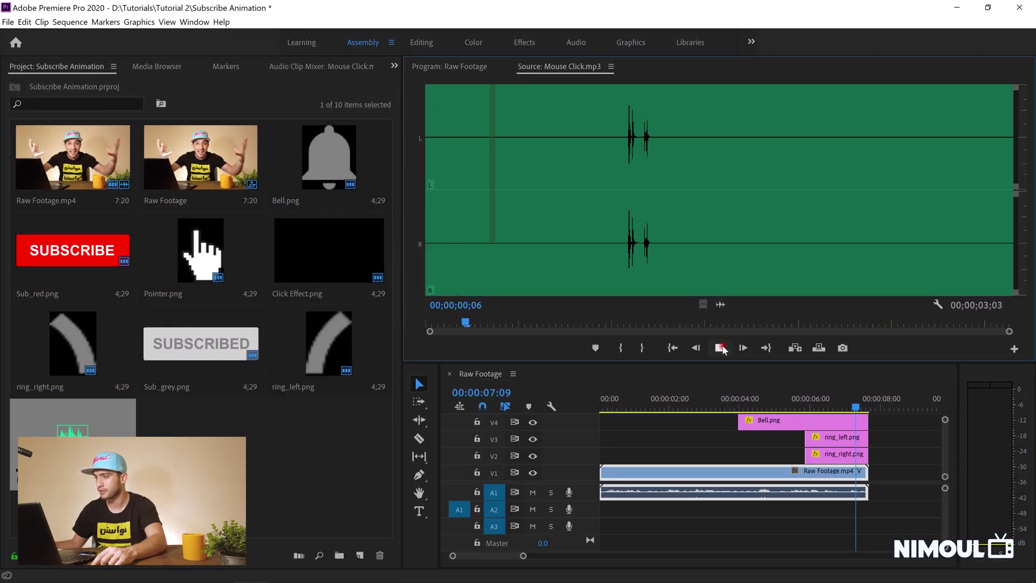
key("space")
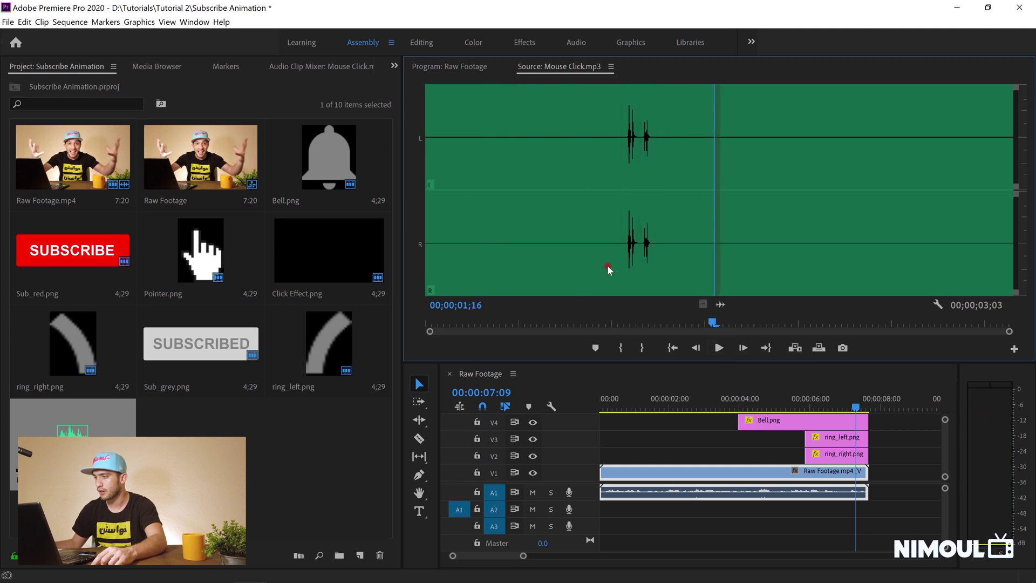
left_click_drag(714, 324, 619, 323)
left_click(620, 349)
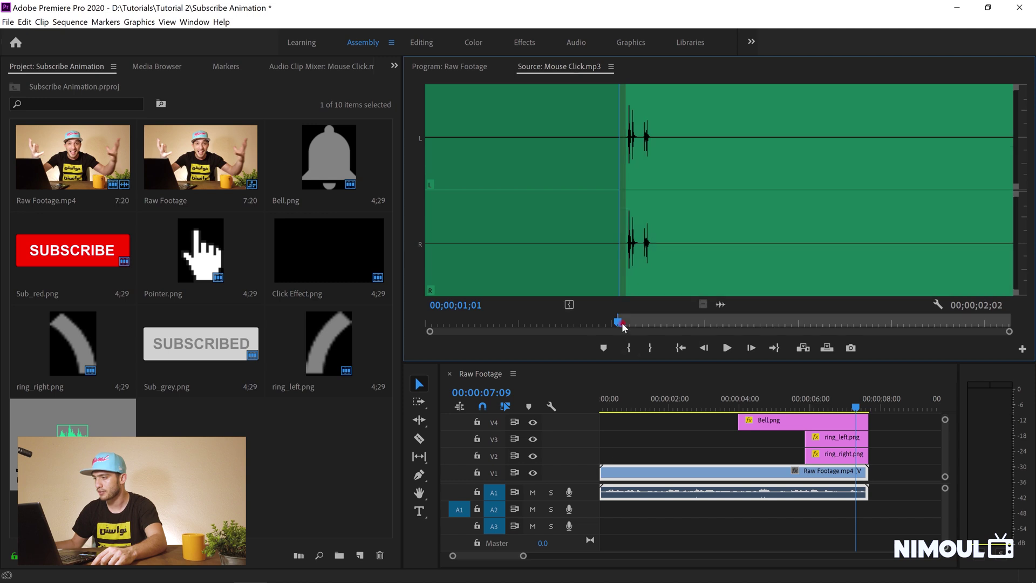
left_click(727, 348)
left_click(727, 348)
left_click(650, 348)
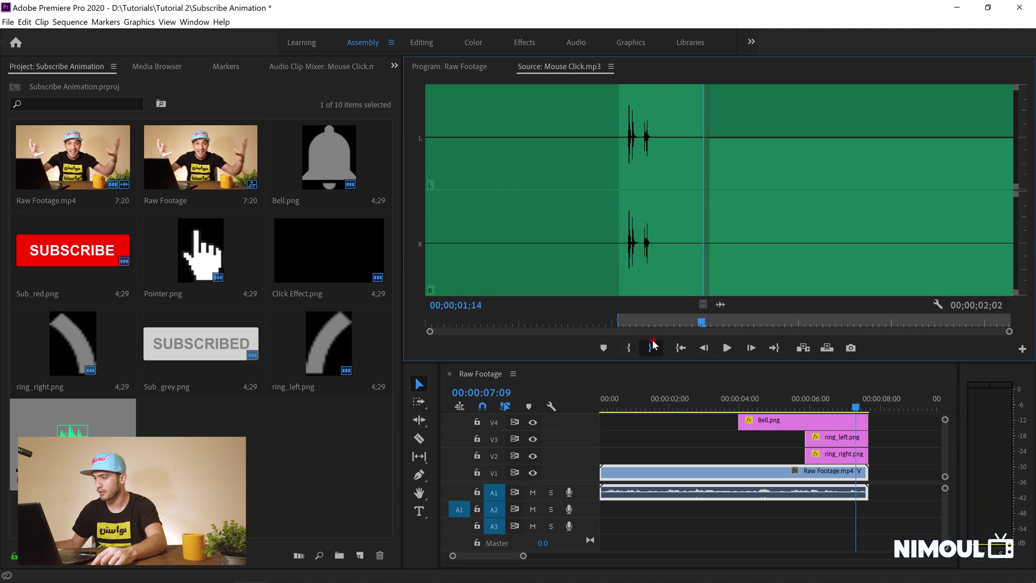
Place the trimmed Mouse Click.mp3 on track A2 and move it to about 00:00:05:08, playing the subscribe click to check it
left_click(56, 424)
left_click_drag(652, 523, 765, 509)
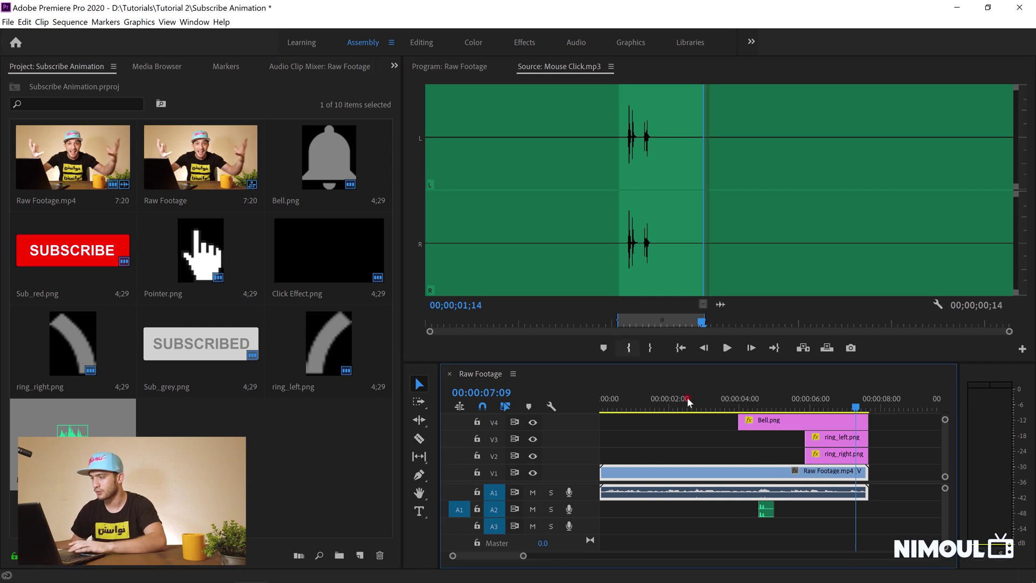
left_click(744, 402)
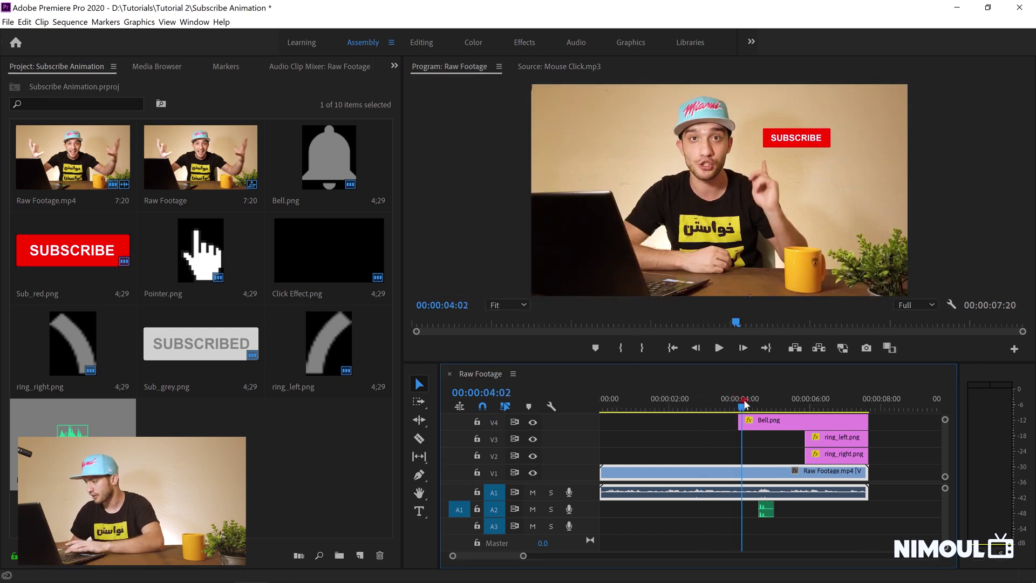
key("space")
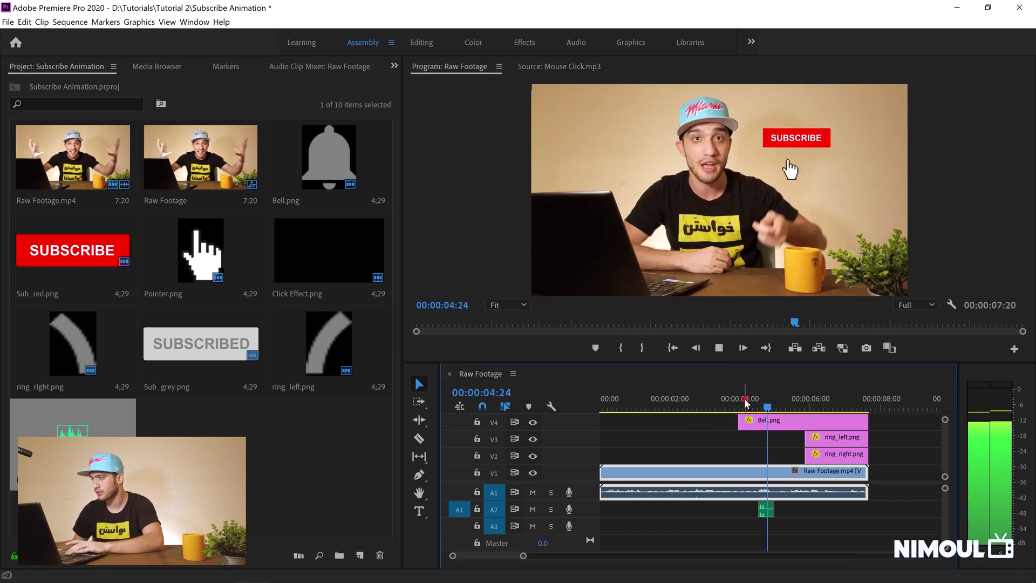
left_click_drag(763, 502, 766, 413)
key("space")
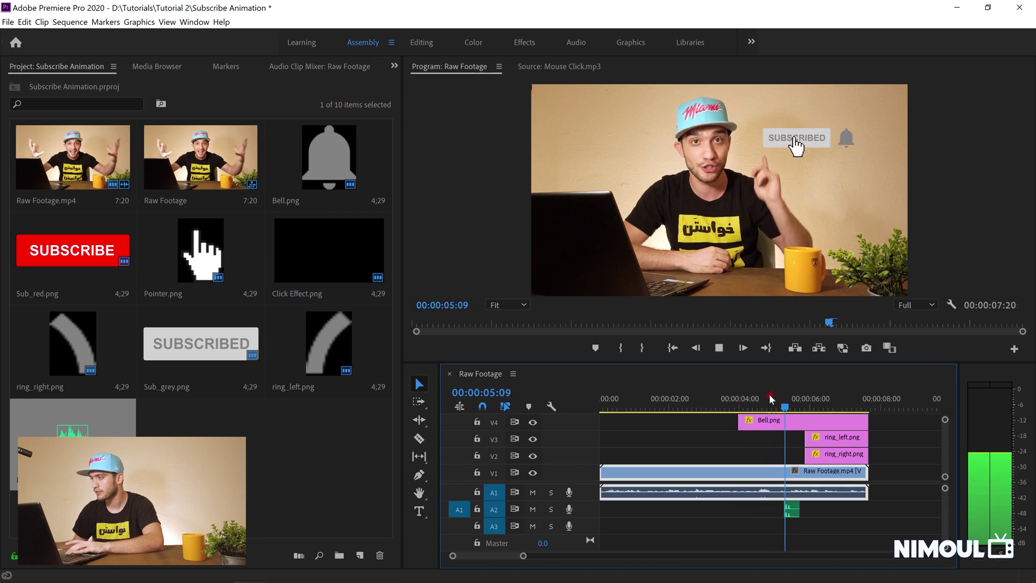
key("space")
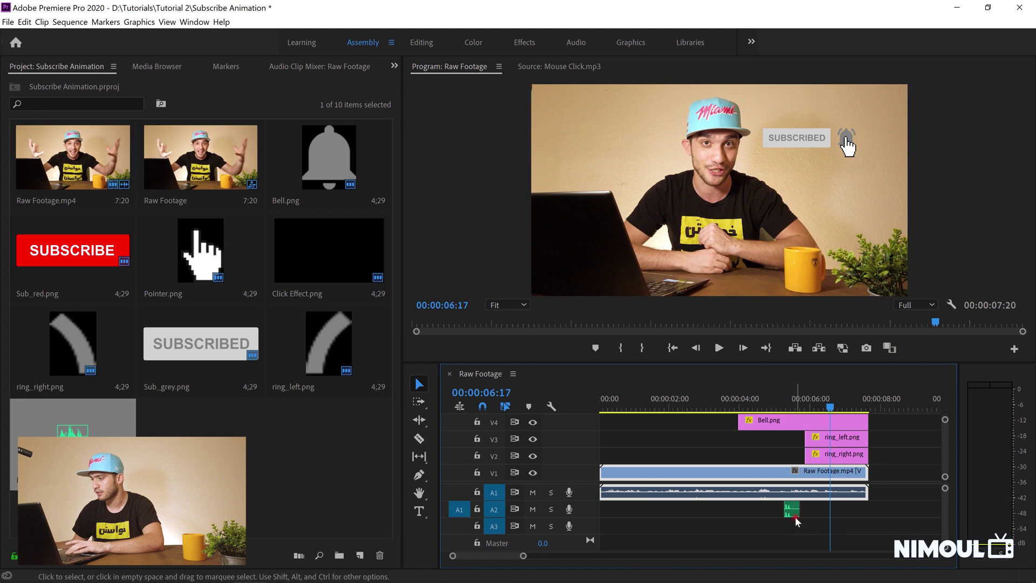
Copy the Mouse Click.mp3 clip, turn off targeting on A1 and paste the copy on A2 at 00:00:06:17
left_click(791, 513)
right_click(792, 511)
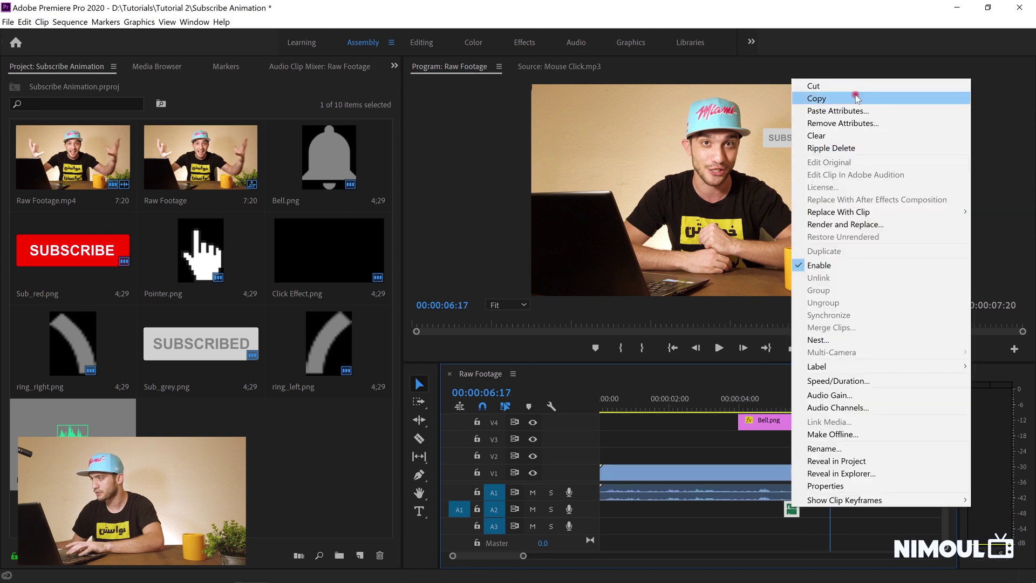
left_click(831, 99)
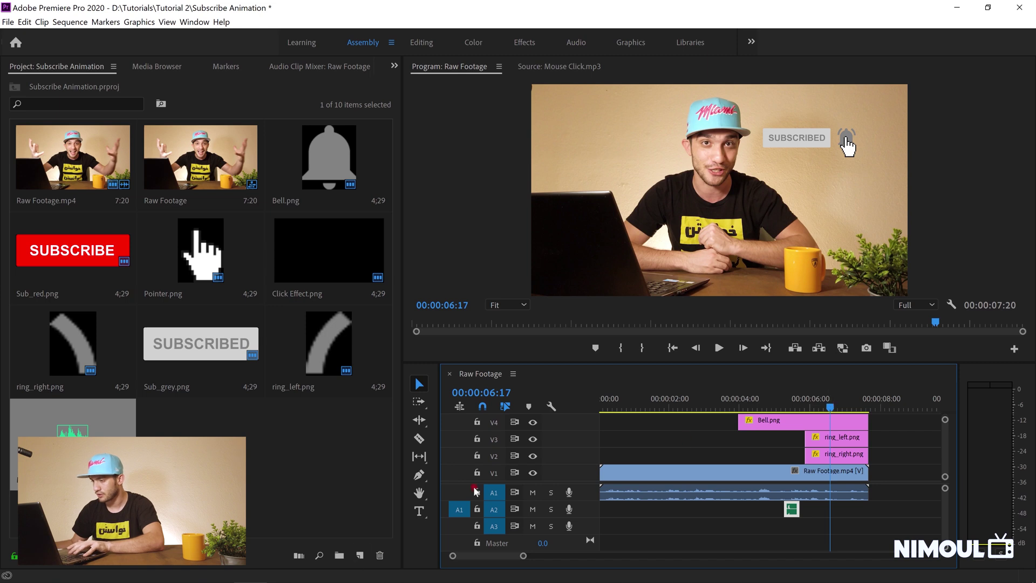
left_click(493, 493)
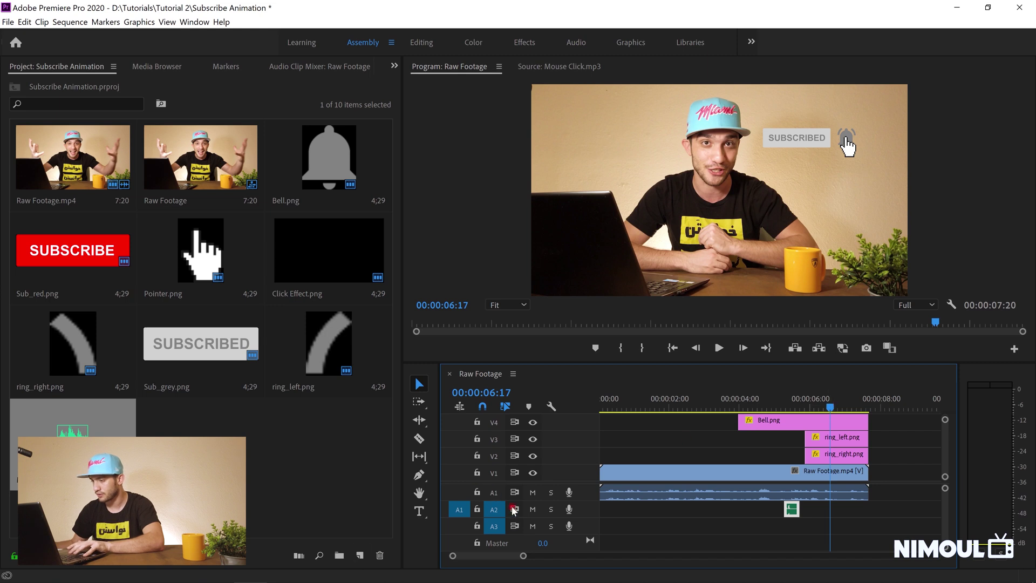
left_click(847, 406)
key("ctrl+v")
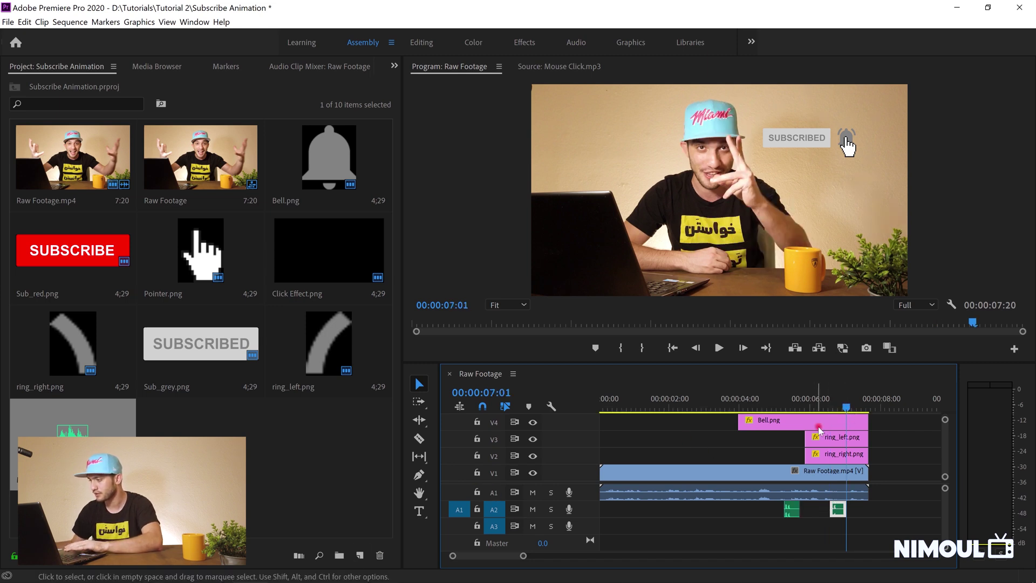
Play the bell click with its pasted sound to check the timing, and save the project
left_click(820, 399)
key("space")
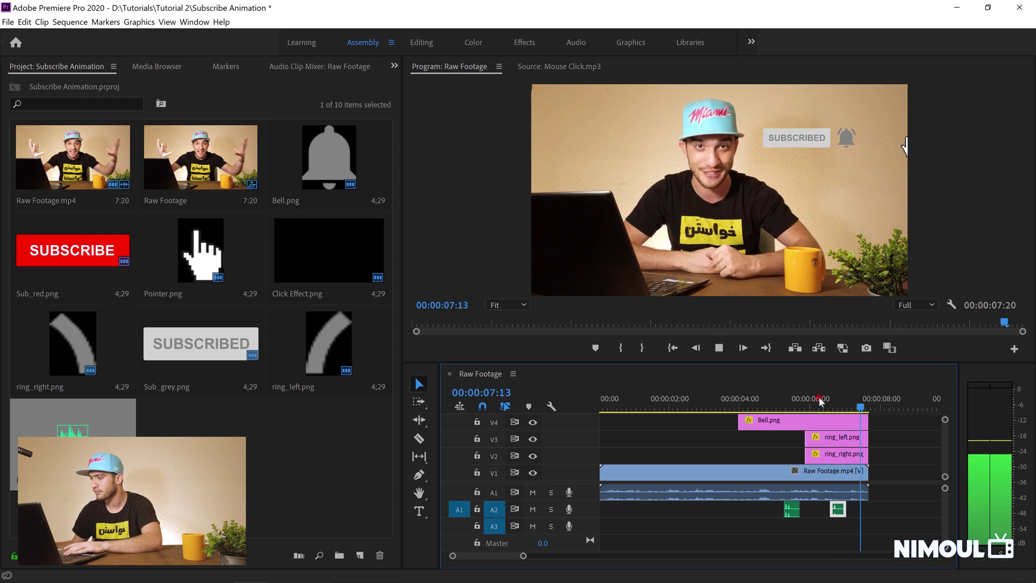
key("space")
key("ctrl+s")
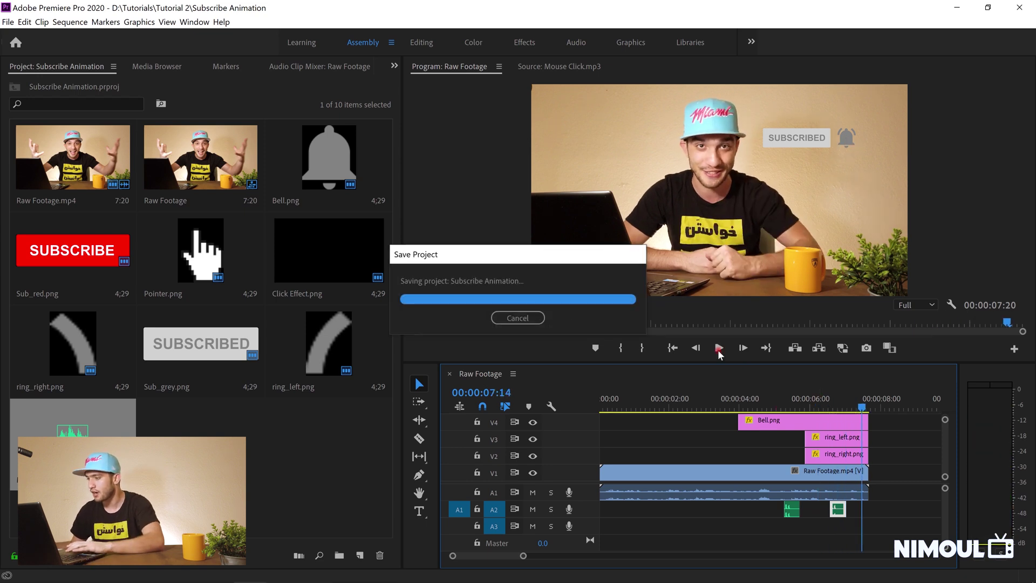